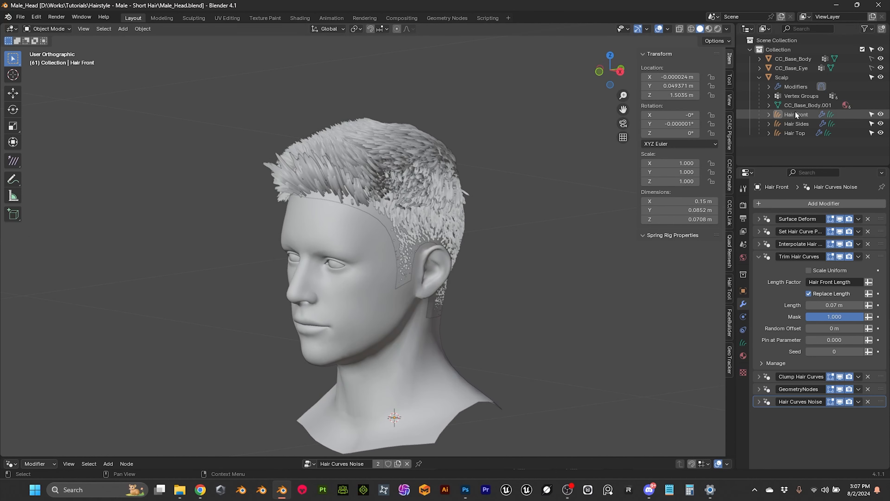
{"action": "scroll", "coordinate": [528, 175], "scroll_direction": "up", "scroll_amount": 1}
{"action": "mouse_move", "coordinate": [374, 159]}
{"action": "middle_mouse_down"}
{"action": "mouse_move", "coordinate": [344, 155]}
{"action": "mouse_move", "coordinate": [423, 170]}
{"action": "mouse_move", "coordinate": [413, 155]}
{"action": "mouse_move", "coordinate": [405, 164]}
{"action": "mouse_move", "coordinate": [433, 160]}
{"action": "mouse_move", "coordinate": [383, 171]}
{"action": "middle_mouse_up"}
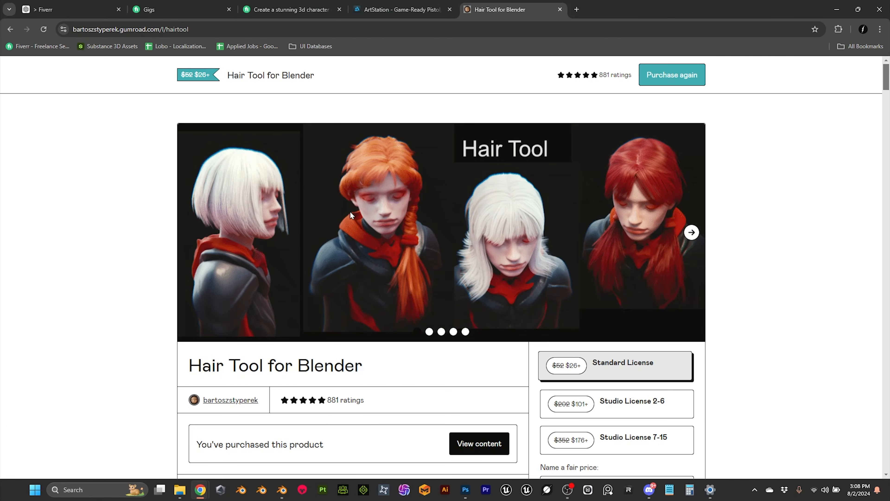
- Switch to the browser and review the Hair Tool for Blender product page, including its licence options, price and supported Blender versions
{"action": "scroll", "coordinate": [118, 198], "scroll_direction": "down", "scroll_amount": 3}
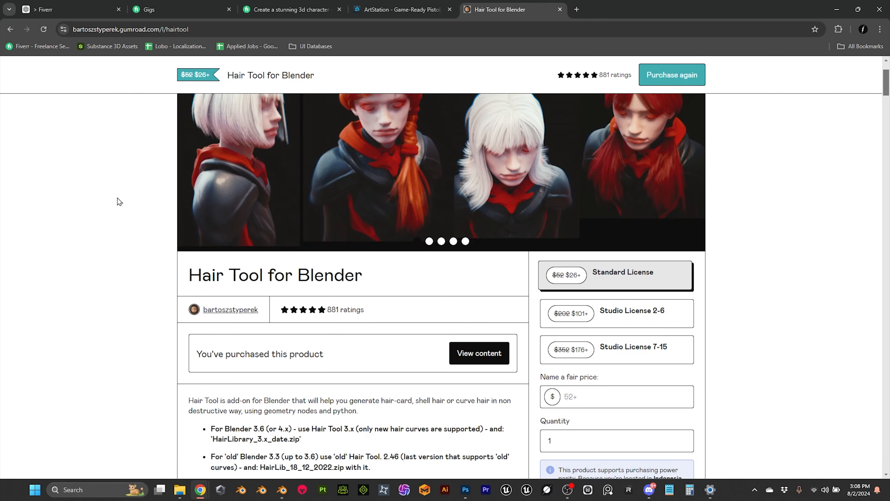
{"action": "scroll", "coordinate": [118, 198], "scroll_direction": "down", "scroll_amount": 2}
{"action": "scroll", "coordinate": [117, 198], "scroll_direction": "up", "scroll_amount": 5}
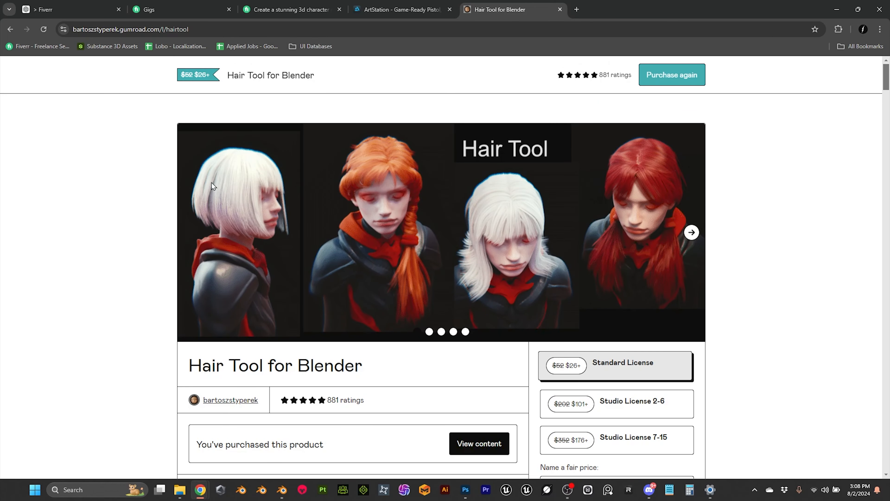
{"action": "scroll", "coordinate": [161, 174], "scroll_direction": "down", "scroll_amount": 1}
{"action": "scroll", "coordinate": [160, 175], "scroll_direction": "up", "scroll_amount": 1}
{"action": "scroll", "coordinate": [139, 263], "scroll_direction": "down", "scroll_amount": 5}
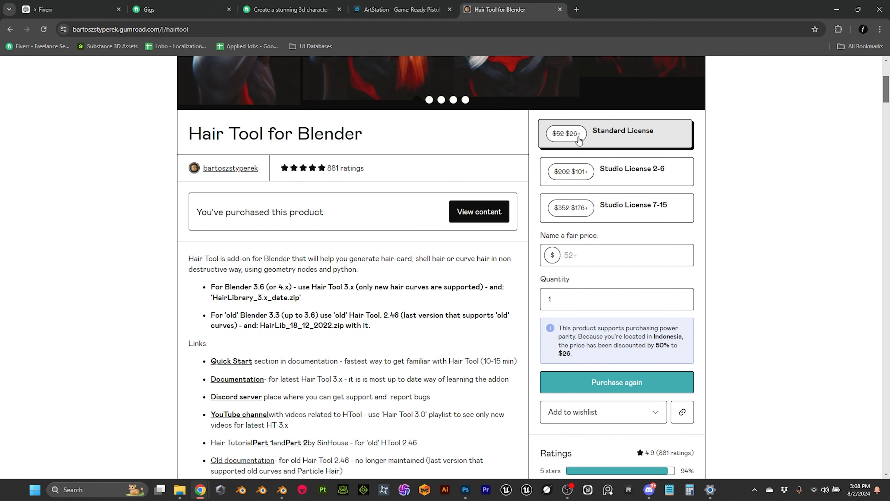
{"action": "scroll", "coordinate": [398, 172], "scroll_direction": "up", "scroll_amount": 6}
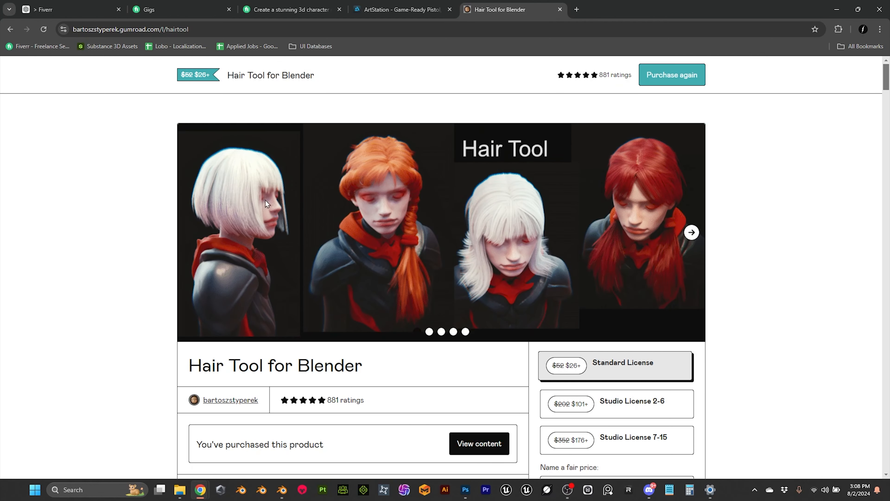
{"action": "scroll", "coordinate": [323, 317], "scroll_direction": "down", "scroll_amount": 2}
{"action": "scroll", "coordinate": [323, 318], "scroll_direction": "down", "scroll_amount": 5}
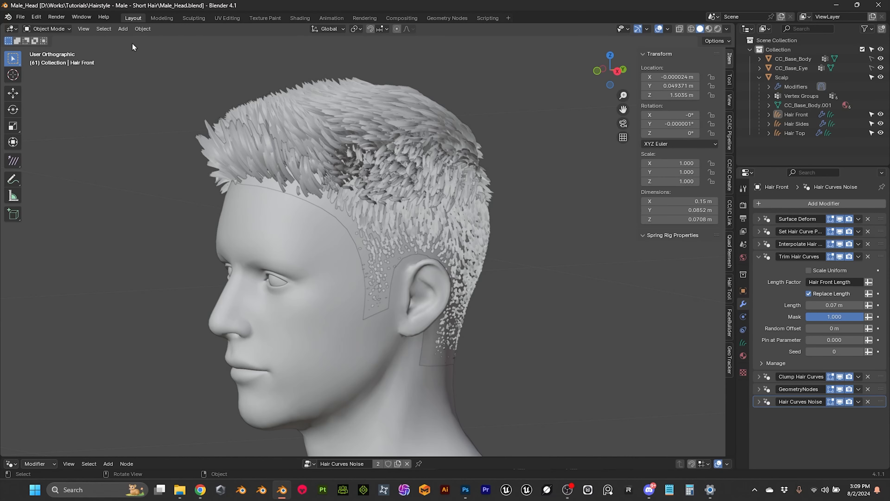
- Open Blender's add-on preferences
{"action": "left_click", "coordinate": [38, 17]}
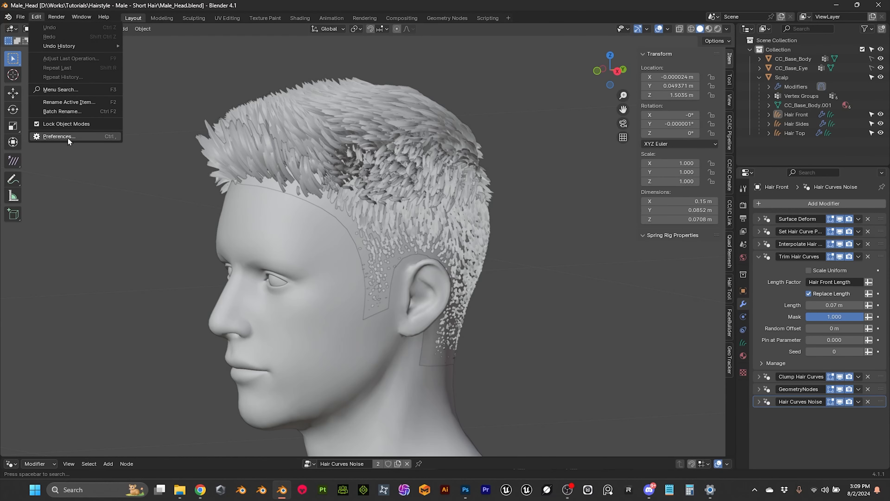
{"action": "left_click", "coordinate": [79, 136]}
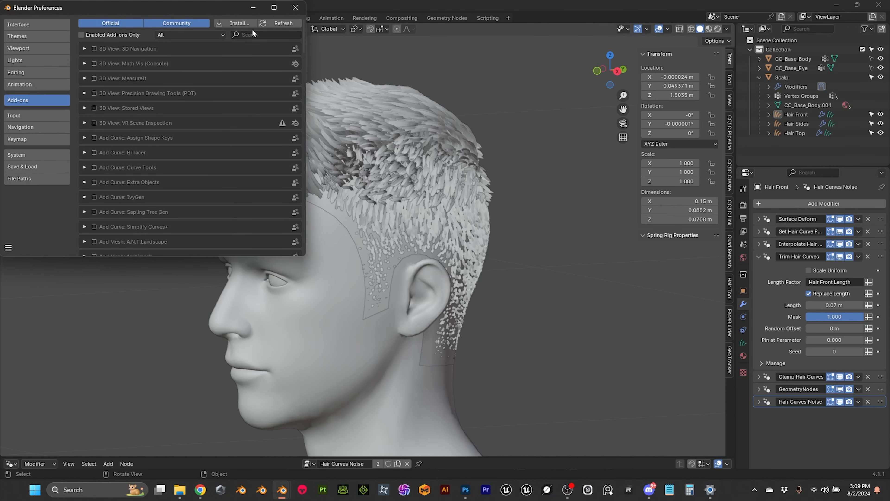
{"action": "left_click", "coordinate": [239, 23]}
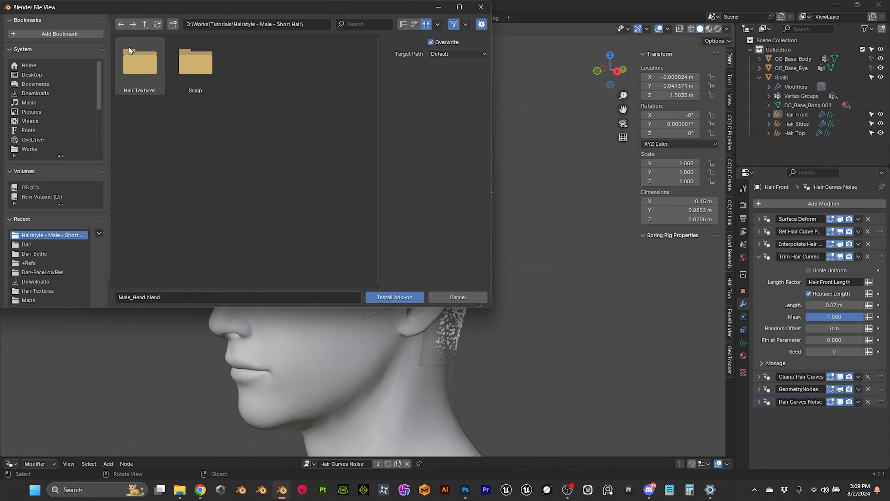
{"action": "left_click", "coordinate": [144, 24]}
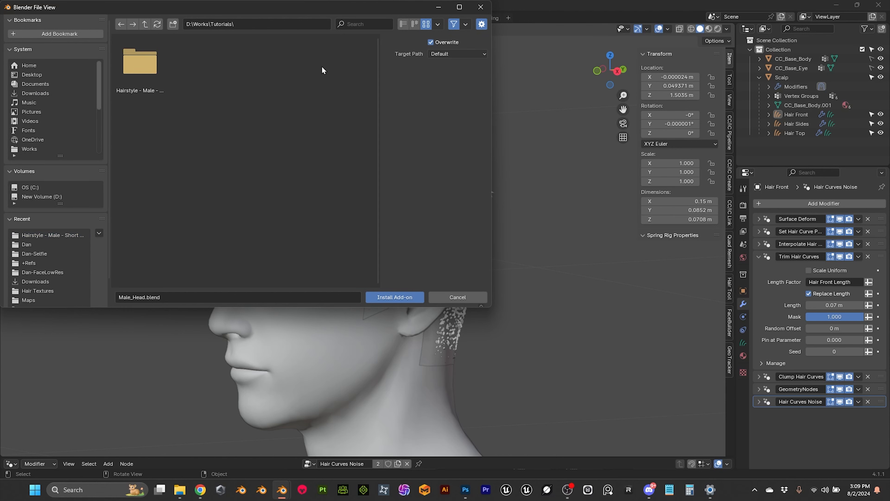
{"action": "left_click", "coordinate": [456, 300]}
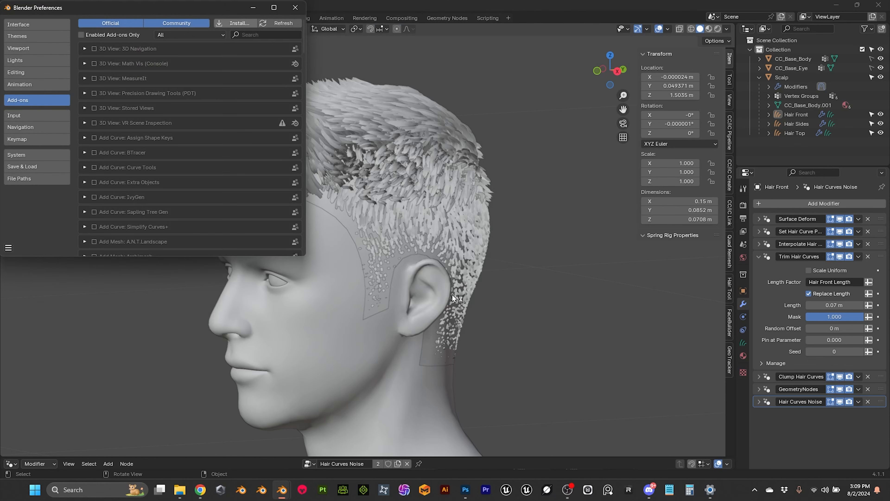
- Search the add-ons for "hair", make sure Hair Tool is enabled and close the preferences
{"action": "left_click", "coordinate": [251, 35]}
{"action": "type", "text": "hair"}
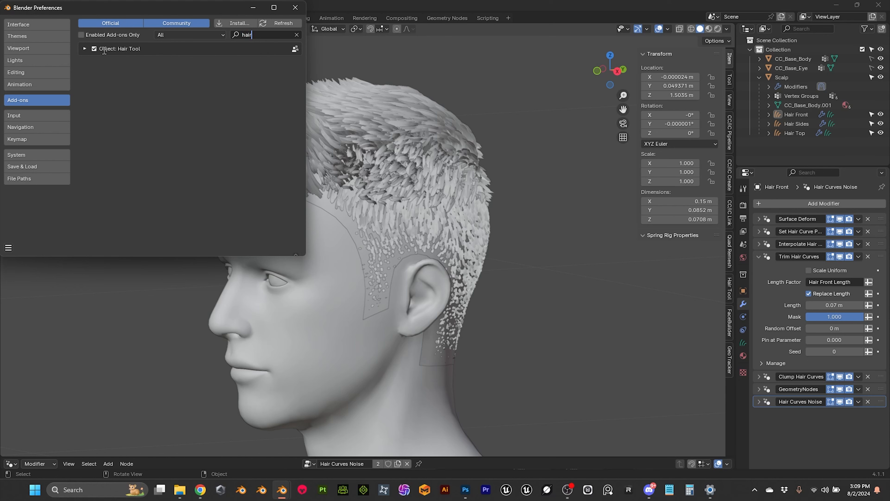
{"action": "left_click", "coordinate": [94, 48]}
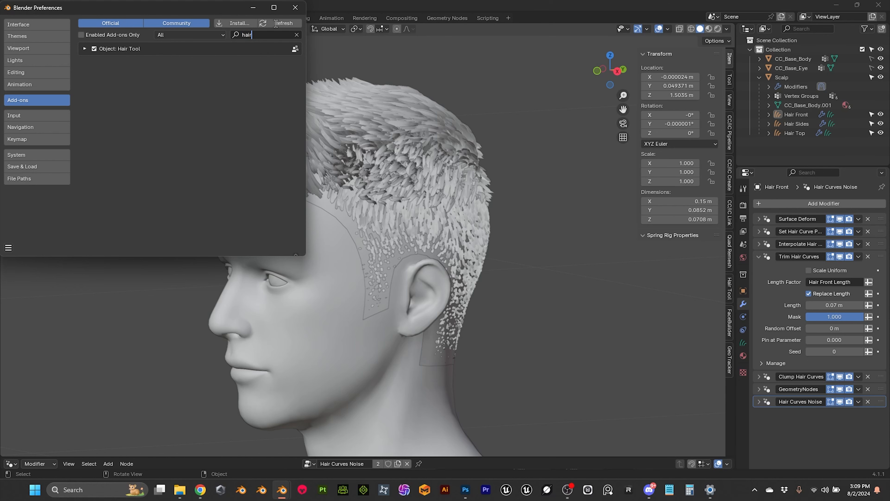
{"action": "left_click", "coordinate": [295, 8]}
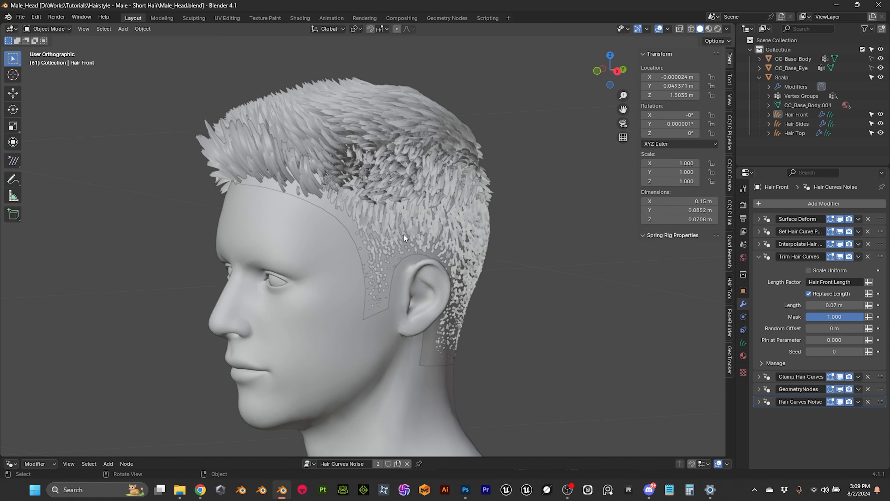
- Examine the short hairstyle on the male head from several angles
{"action": "mouse_move", "coordinate": [405, 225]}
{"action": "middle_mouse_down"}
{"action": "mouse_move", "coordinate": [401, 233]}
{"action": "mouse_move", "coordinate": [433, 214]}
{"action": "mouse_move", "coordinate": [429, 231]}
{"action": "mouse_move", "coordinate": [415, 233]}
{"action": "middle_mouse_up"}
{"action": "scroll", "coordinate": [417, 232], "scroll_direction": "up", "scroll_amount": 1}
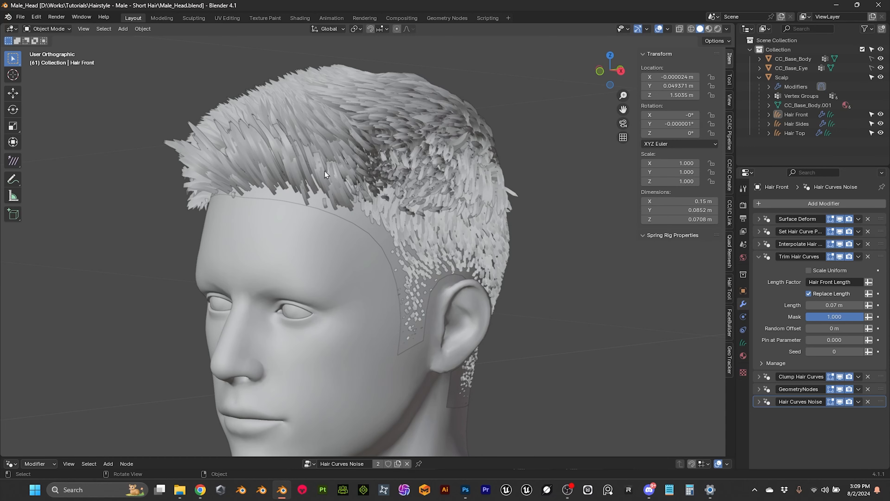
{"action": "scroll", "coordinate": [332, 183], "scroll_direction": "down", "scroll_amount": 2}
{"action": "middle_click_drag", "start_coordinate": [333, 186], "coordinate": [419, 179]}
{"action": "middle_click_drag", "start_coordinate": [419, 179], "coordinate": [429, 174], "text": "shift"}
{"action": "scroll", "coordinate": [313, 158], "scroll_direction": "up", "scroll_amount": 1}
{"action": "middle_click_drag", "start_coordinate": [504, 178], "coordinate": [459, 182]}
{"action": "middle_click_drag", "start_coordinate": [342, 157], "coordinate": [254, 103]}
- Save the scene as a new file named Male_Head_HT.blend in the same folder
{"action": "left_click", "coordinate": [20, 17]}
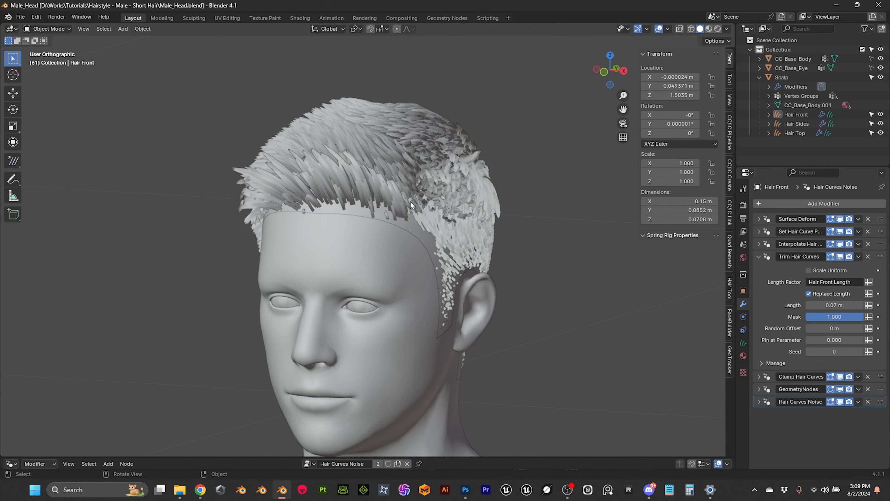
{"action": "left_click", "coordinate": [26, 18]}
{"action": "left_click", "coordinate": [20, 17]}
{"action": "left_click", "coordinate": [48, 96]}
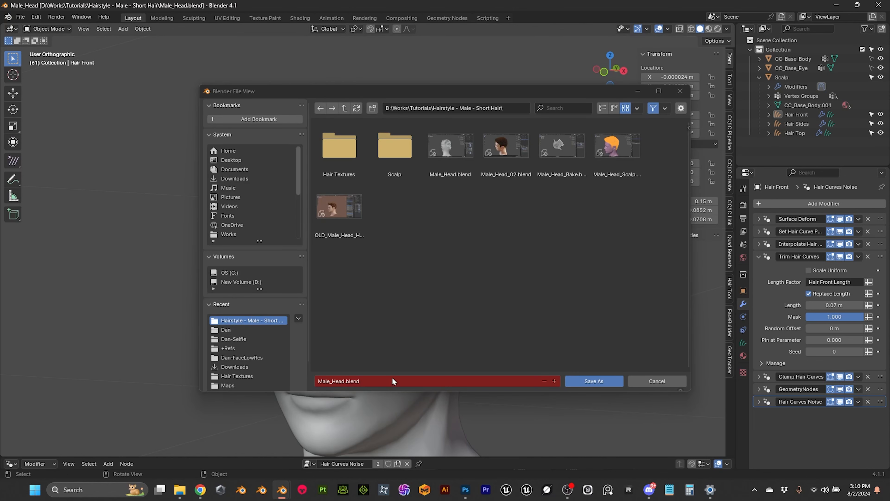
{"action": "left_click", "coordinate": [366, 379]}
{"action": "key", "text": "Right"}
{"action": "type", "text": "_"}
{"action": "key", "text": "Caps_Lock"}
{"action": "type", "text": "HT"}
{"action": "key", "text": "Caps_Lock"}
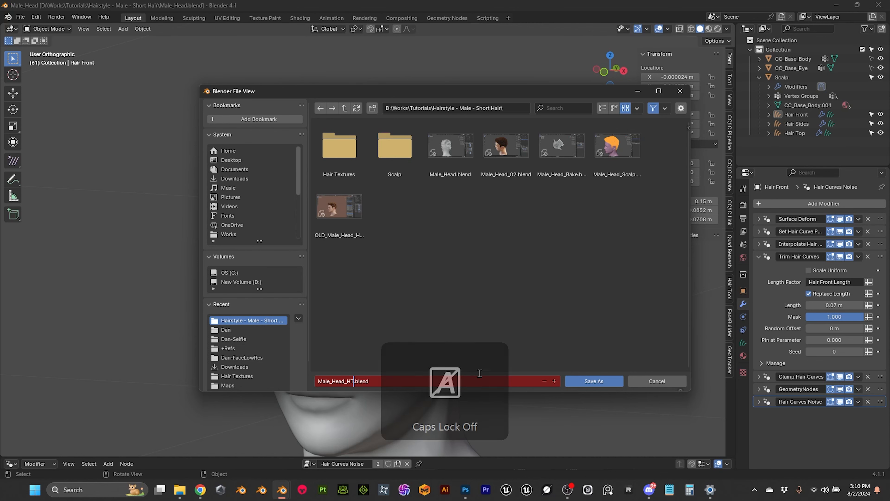
{"action": "left_click", "coordinate": [597, 382]}
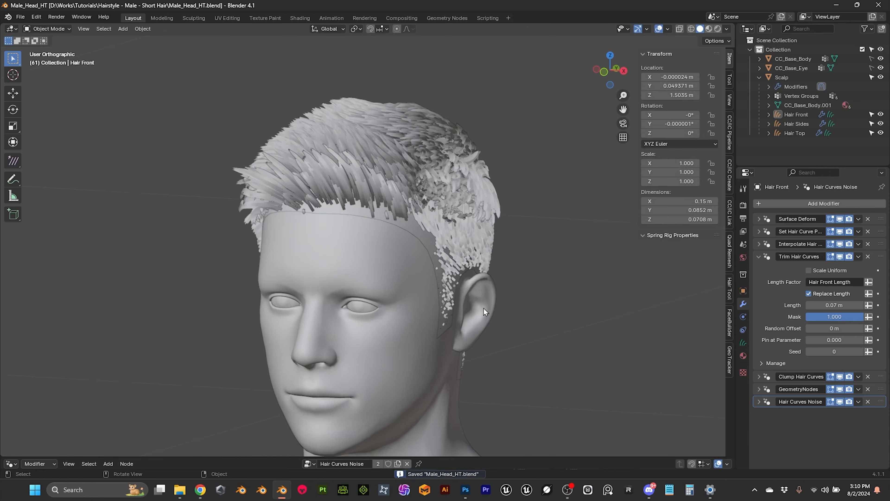
- Disable the viewport display of every Hair Front modifier except Surface Deform, so only the guide curves are shown
{"action": "scroll", "coordinate": [516, 286], "scroll_direction": "down", "scroll_amount": 2}
{"action": "middle_click_drag", "start_coordinate": [515, 286], "coordinate": [475, 250], "text": "shift"}
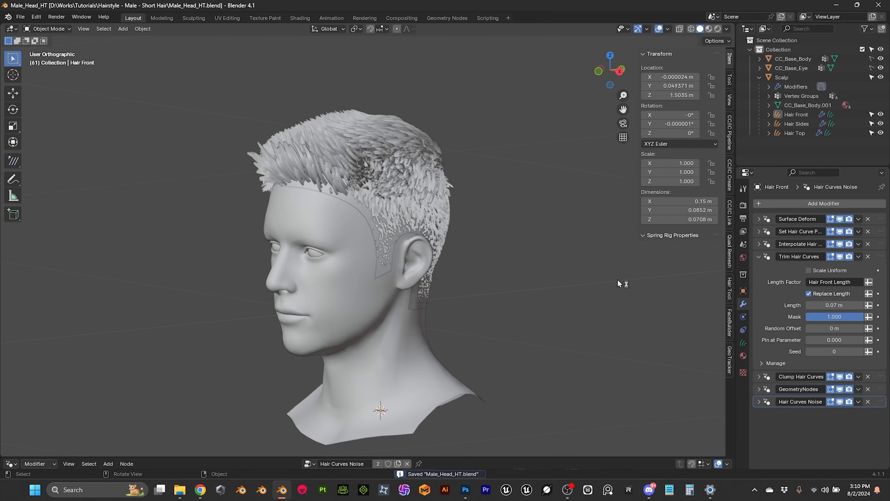
{"action": "left_click", "coordinate": [759, 256]}
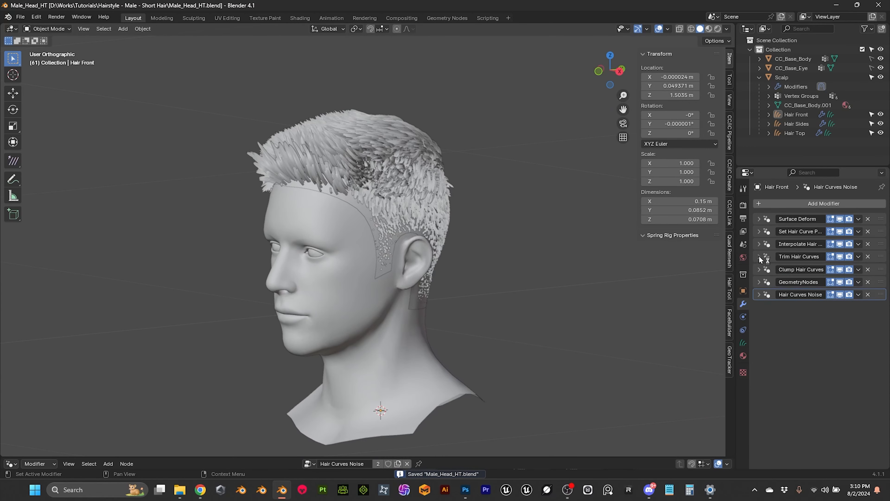
{"action": "left_click", "coordinate": [796, 115]}
{"action": "middle_click_drag", "start_coordinate": [568, 243], "coordinate": [530, 233]}
{"action": "scroll", "coordinate": [530, 234], "scroll_direction": "up", "scroll_amount": 2}
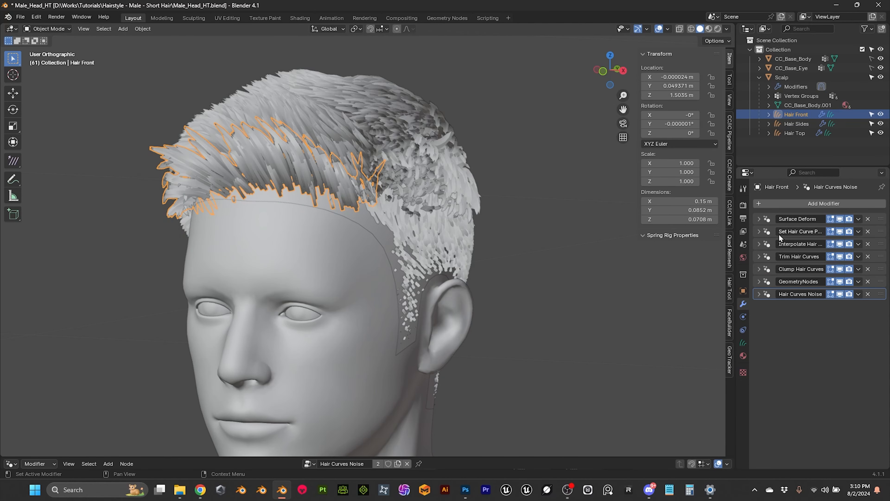
{"action": "left_click", "coordinate": [840, 294]}
{"action": "left_click_drag", "start_coordinate": [841, 270], "coordinate": [840, 244]}
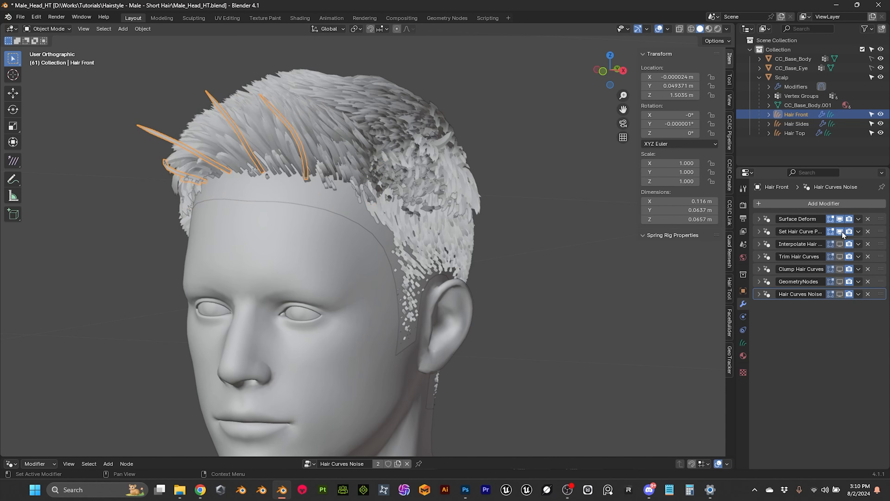
{"action": "left_click", "coordinate": [842, 232]}
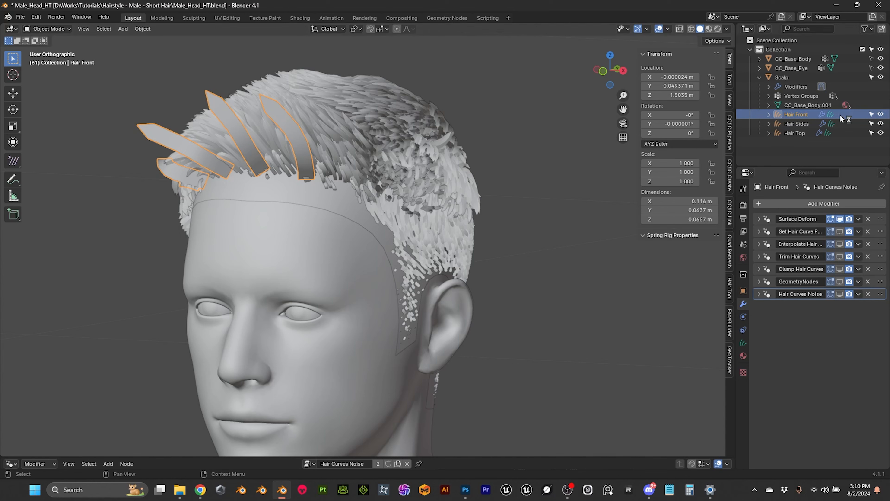
- Collapse the expanded Hair Sides modifiers and disable viewport display for all of its modifiers except Surface Deform
{"action": "left_click", "coordinate": [797, 124]}
{"action": "left_click", "coordinate": [759, 232]}
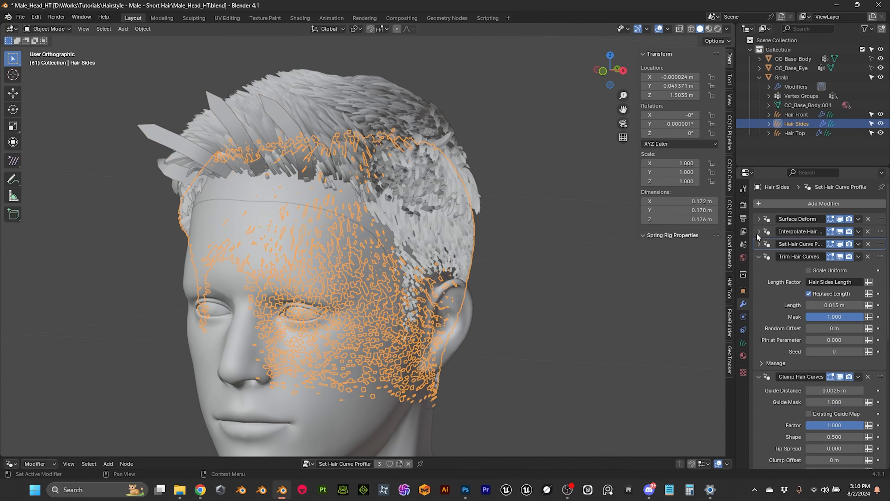
{"action": "left_click", "coordinate": [759, 256]}
{"action": "left_click", "coordinate": [759, 269]}
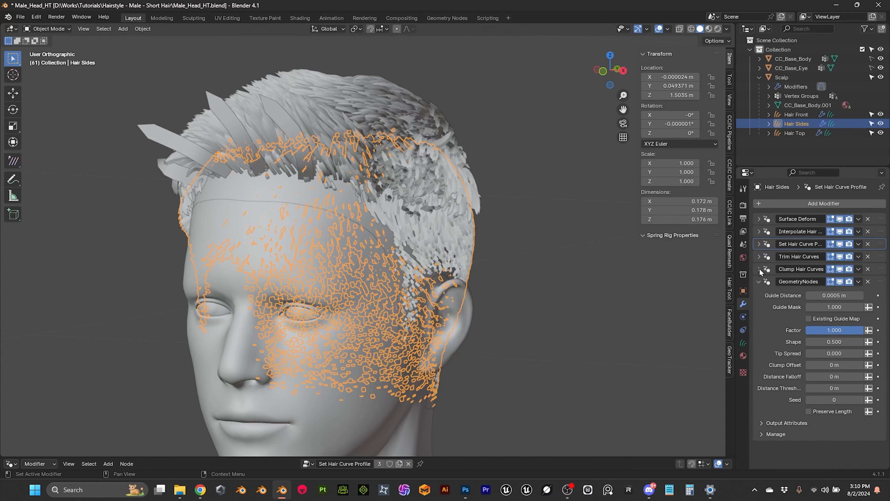
{"action": "left_click", "coordinate": [758, 281]}
{"action": "left_click", "coordinate": [840, 269]}
{"action": "left_click", "coordinate": [840, 256]}
{"action": "left_click", "coordinate": [840, 244]}
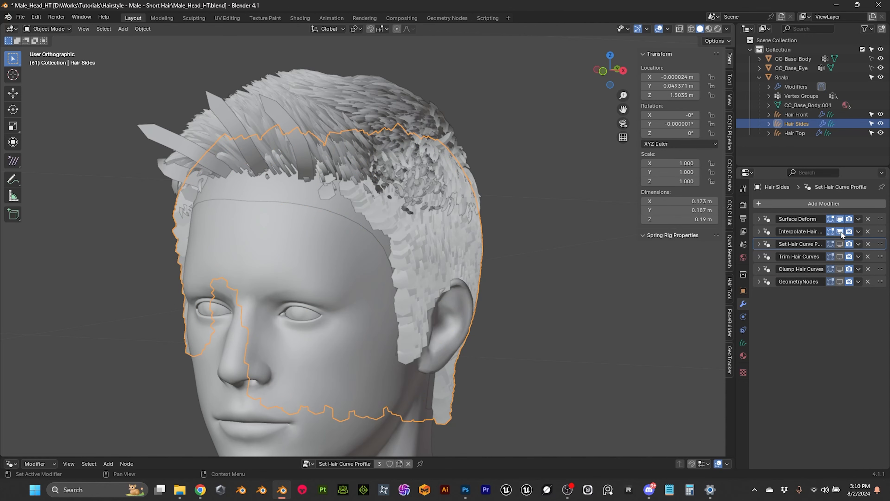
{"action": "left_click", "coordinate": [840, 231]}
{"action": "middle_click_drag", "start_coordinate": [593, 233], "coordinate": [501, 243]}
- Disable the viewport display of every Hair Top modifier except Surface Deform, and deselect the object
{"action": "left_click", "coordinate": [396, 105]}
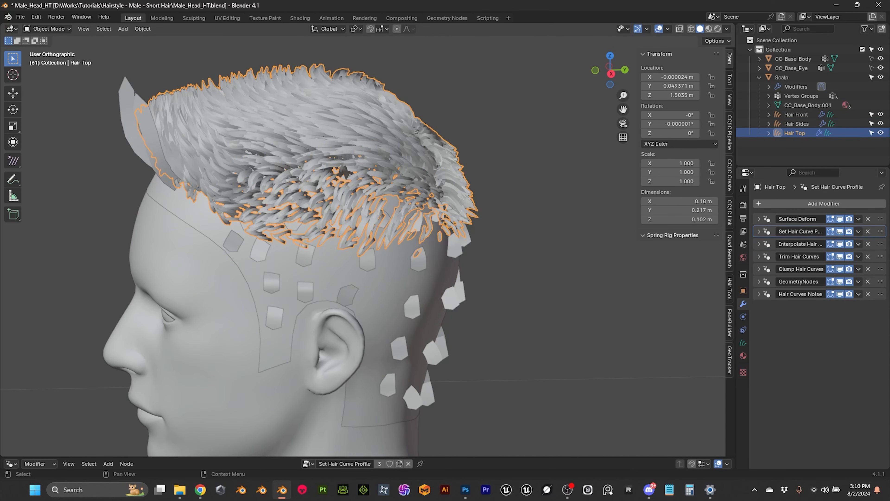
{"action": "left_click", "coordinate": [840, 294]}
{"action": "left_click_drag", "start_coordinate": [842, 274], "coordinate": [575, 231]}
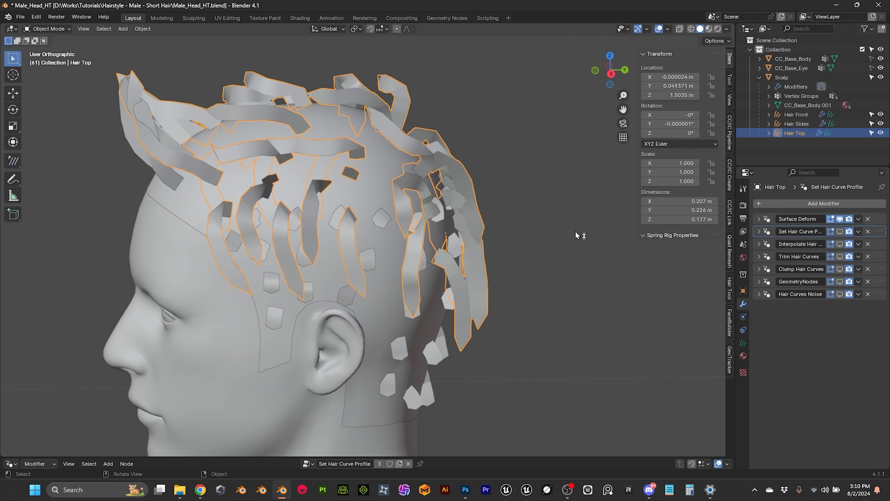
{"action": "left_click", "coordinate": [499, 206]}
{"action": "middle_click_drag", "start_coordinate": [499, 207], "coordinate": [550, 184]}
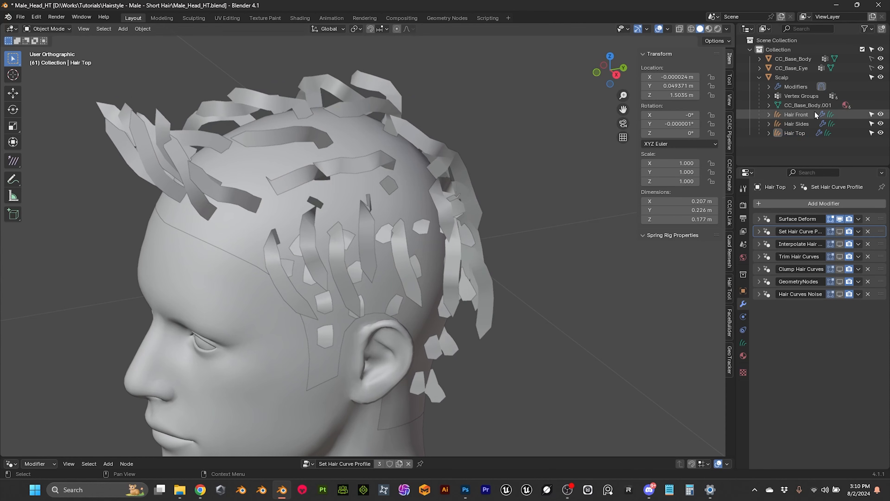
- Hide Hair Front and Hair Sides in the viewport, leaving Hair Top visible
{"action": "left_click", "coordinate": [880, 114]}
{"action": "left_click", "coordinate": [881, 123]}
{"action": "middle_click_drag", "start_coordinate": [487, 169], "coordinate": [408, 169]}
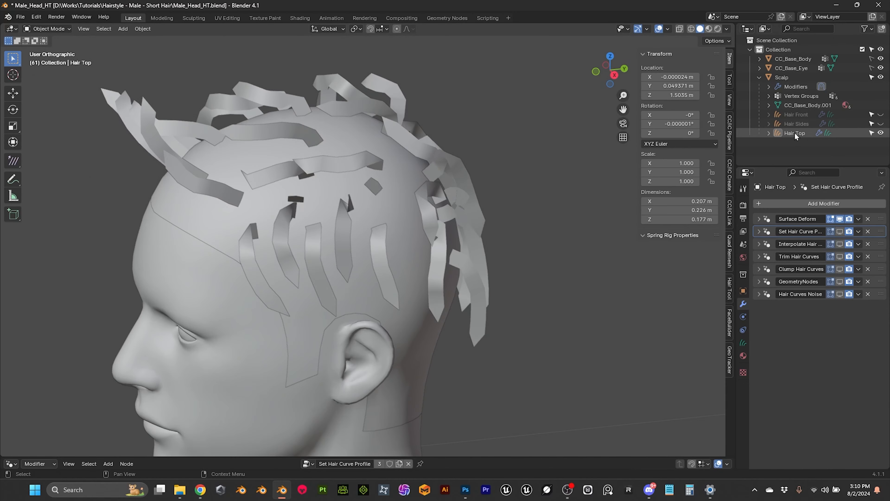
- Select the Hair Top curves and add a Hair Tool hair system to them
{"action": "left_click", "coordinate": [794, 133]}
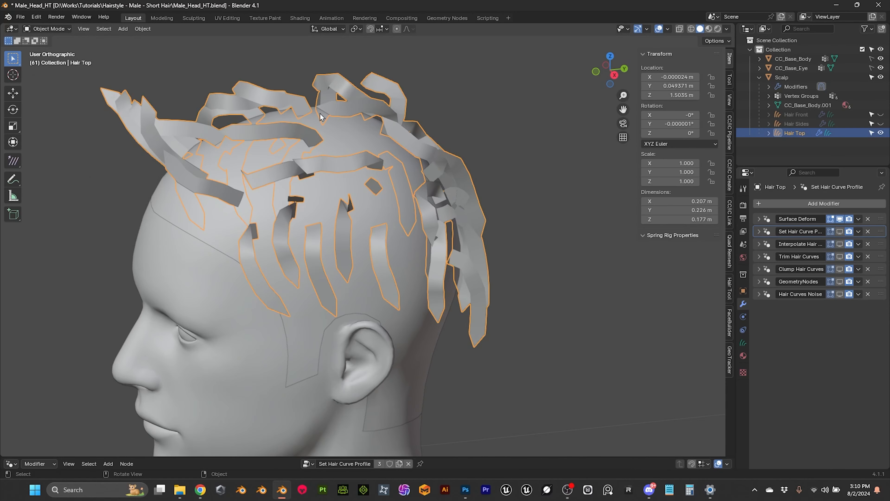
{"action": "middle_click_drag", "start_coordinate": [413, 128], "coordinate": [411, 116]}
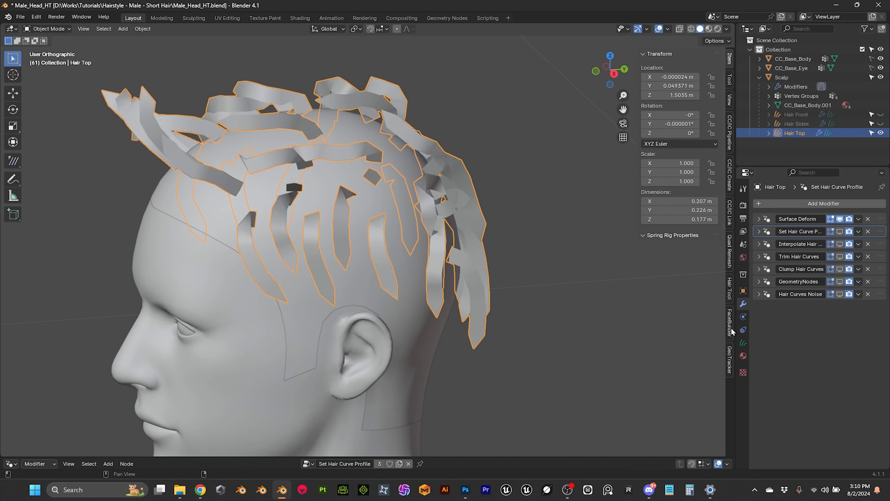
{"action": "left_click", "coordinate": [730, 290]}
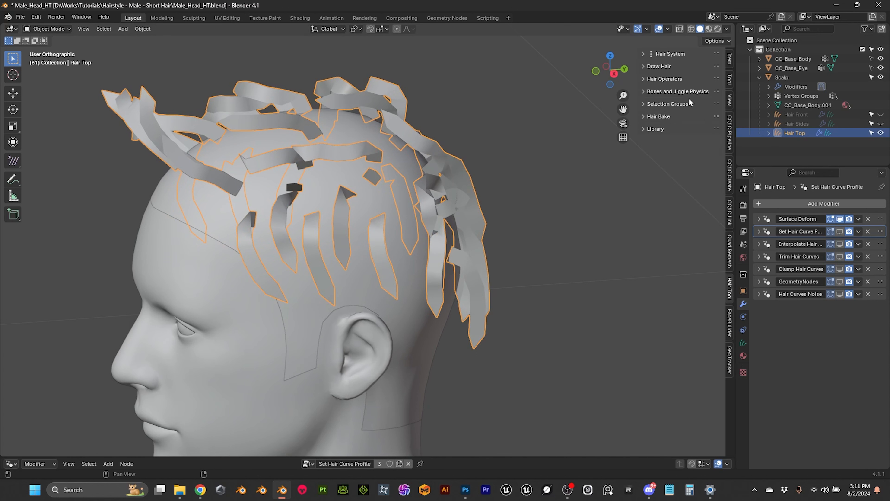
{"action": "left_click", "coordinate": [645, 53]}
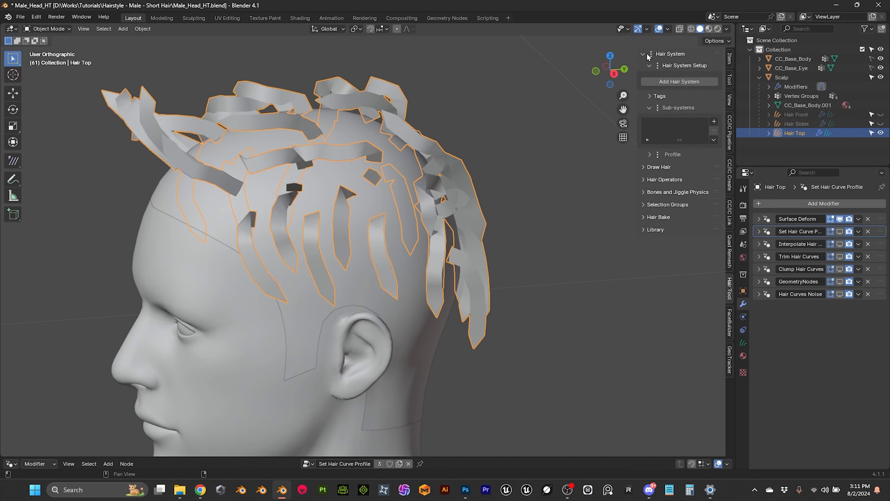
{"action": "left_click", "coordinate": [693, 84]}
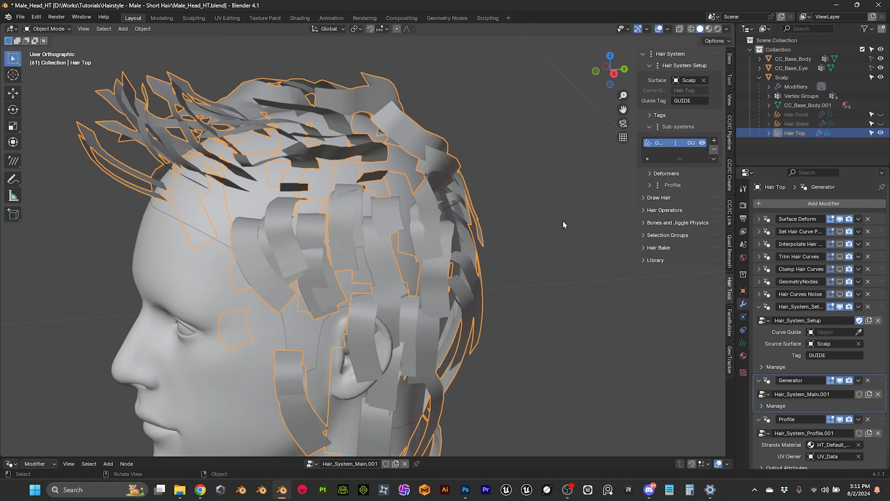
- Widen the sidebar and expand the hair system's Deformers and Profile settings
{"action": "left_click_drag", "start_coordinate": [636, 175], "coordinate": [584, 175]}
{"action": "left_click", "coordinate": [598, 174]}
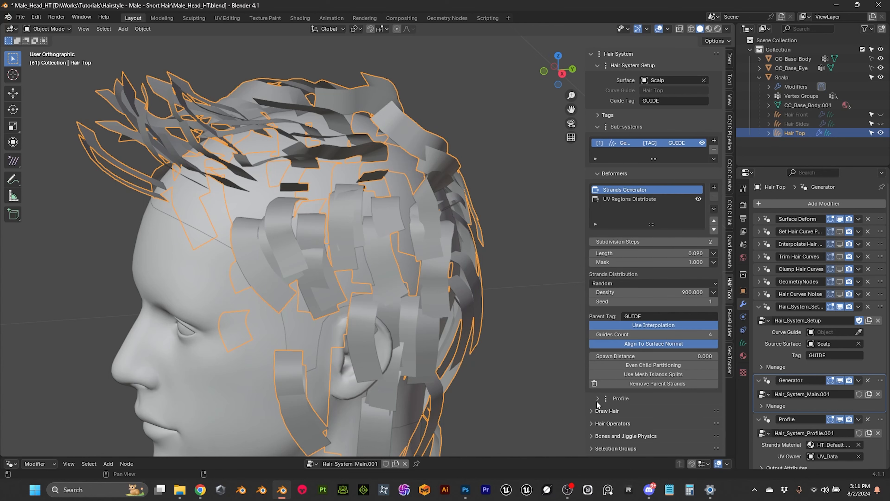
{"action": "left_click", "coordinate": [597, 399]}
{"action": "scroll", "coordinate": [624, 382], "scroll_direction": "down", "scroll_amount": 2}
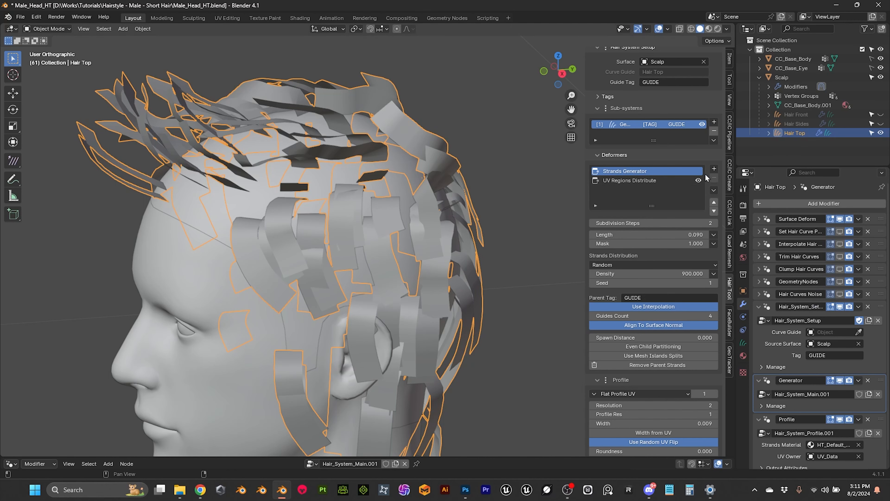
- Add an Align Tilt to Source Surface deformer to the Hair Top system and inspect the strands around the head
{"action": "mouse_move", "coordinate": [483, 154]}
{"action": "middle_mouse_down"}
{"action": "mouse_move", "coordinate": [446, 142]}
{"action": "mouse_move", "coordinate": [405, 160]}
{"action": "mouse_move", "coordinate": [411, 171]}
{"action": "mouse_move", "coordinate": [496, 165]}
{"action": "middle_mouse_up"}
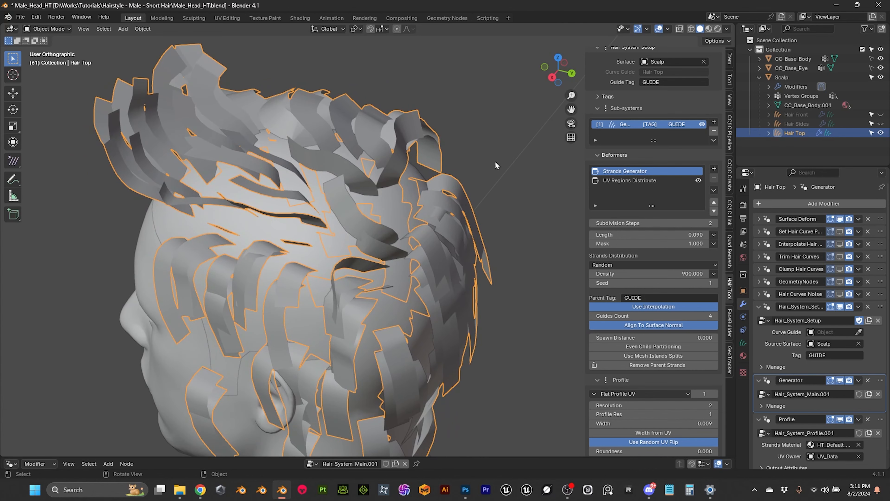
{"action": "left_click", "coordinate": [714, 169]}
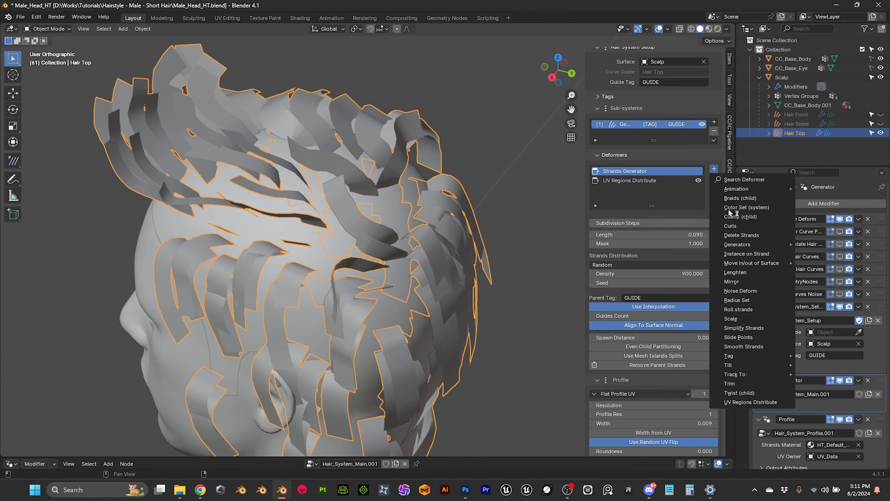
{"action": "mouse_move", "coordinate": [737, 361]}
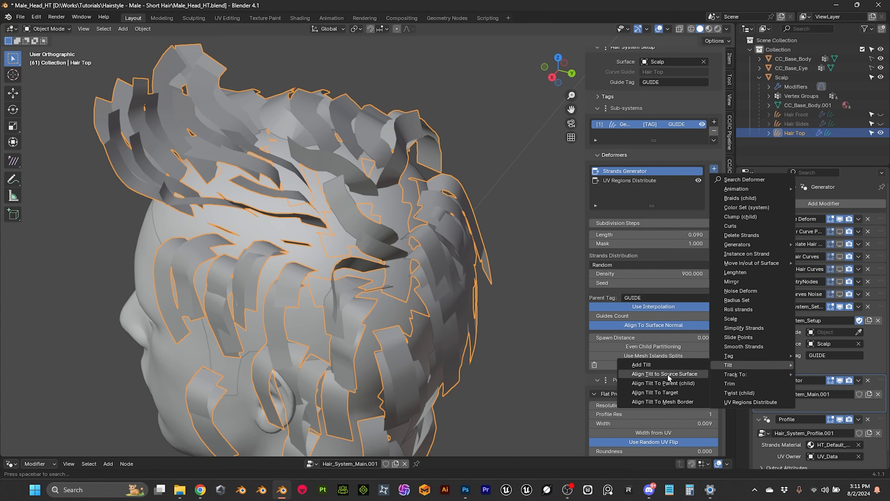
{"action": "left_click", "coordinate": [674, 374]}
{"action": "middle_click_drag", "start_coordinate": [308, 242], "coordinate": [298, 193]}
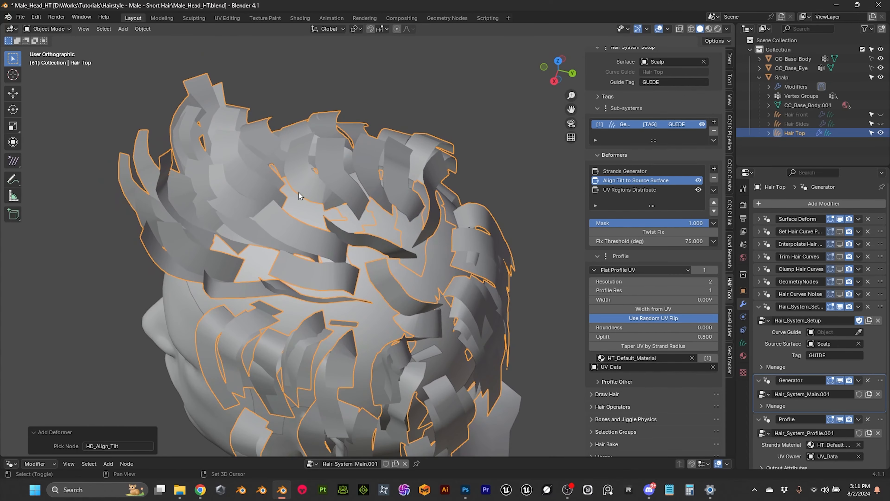
{"action": "middle_click_drag", "start_coordinate": [239, 190], "coordinate": [226, 214]}
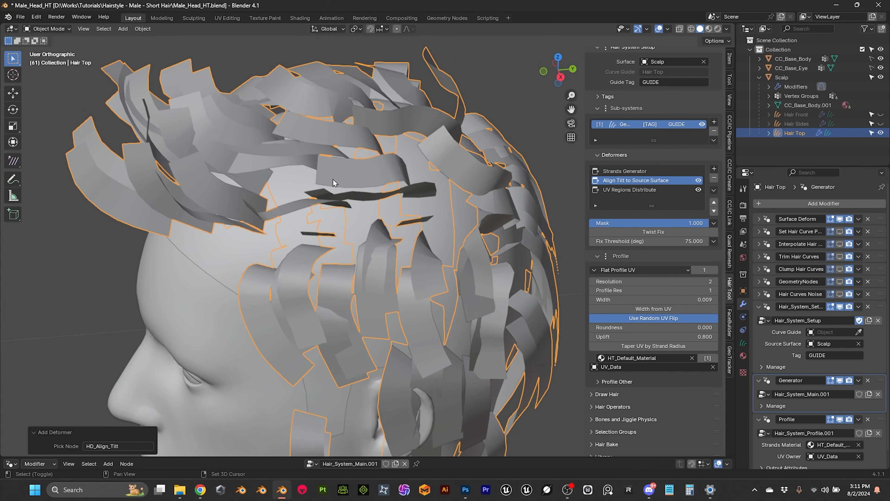
{"action": "middle_click_drag", "start_coordinate": [331, 189], "coordinate": [330, 195], "text": "shift"}
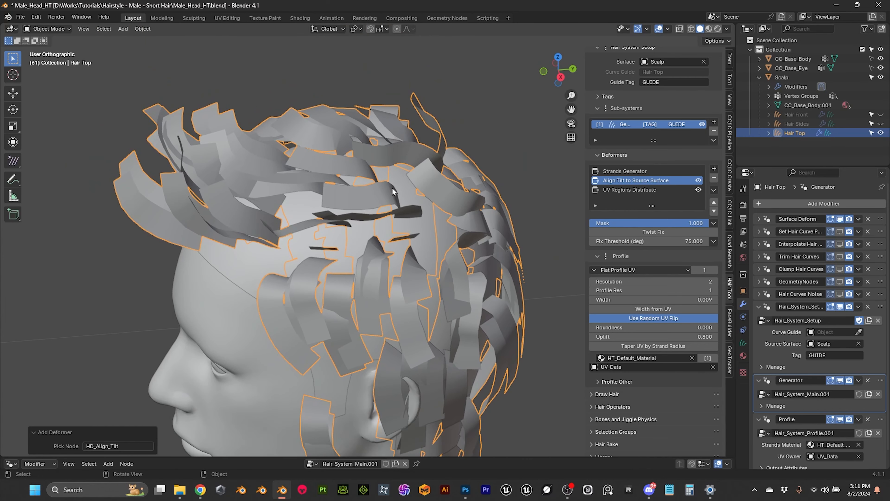
- Add a Trim deformer, and enable Twist Fix on the Align Tilt to Source Surface deformer
{"action": "left_click", "coordinate": [715, 169]}
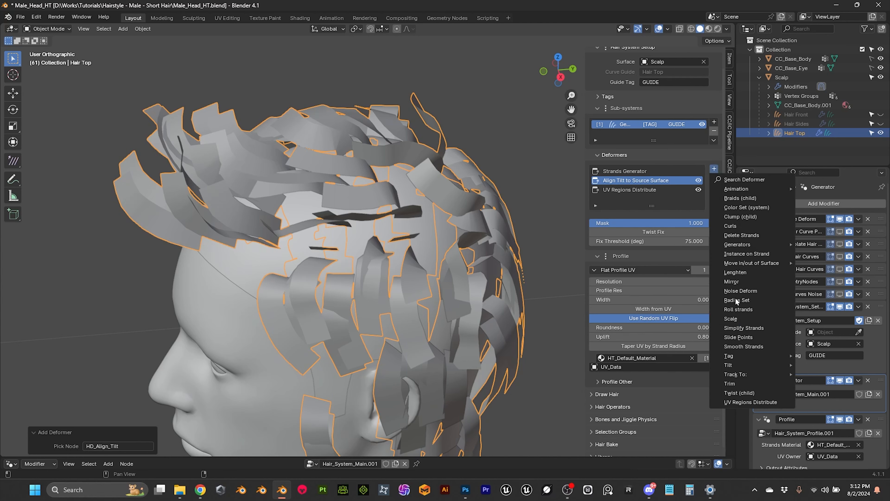
{"action": "left_click", "coordinate": [730, 383]}
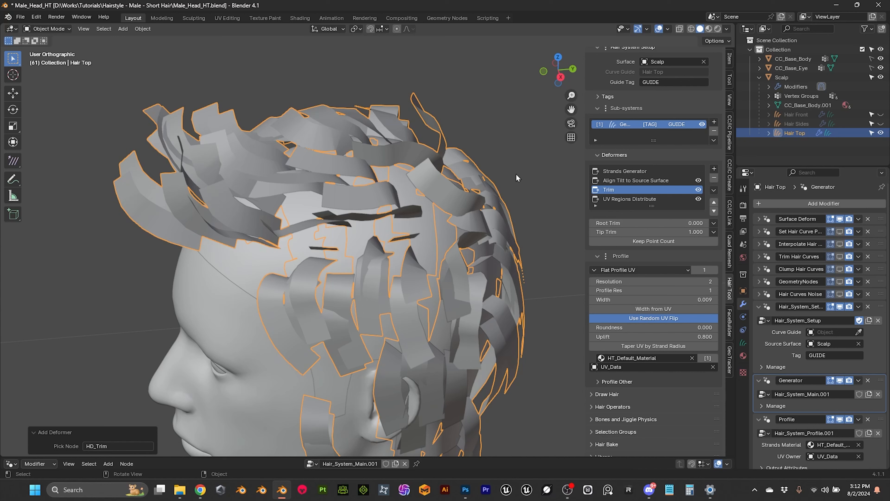
{"action": "left_click", "coordinate": [627, 183]}
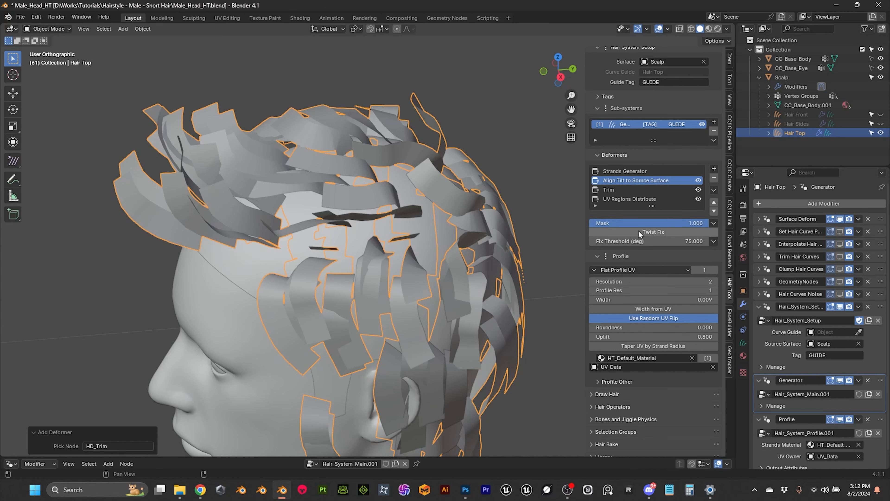
{"action": "left_click", "coordinate": [654, 233]}
{"action": "middle_click_drag", "start_coordinate": [366, 191], "coordinate": [364, 171]}
{"action": "middle_click_drag", "start_coordinate": [346, 233], "coordinate": [417, 198]}
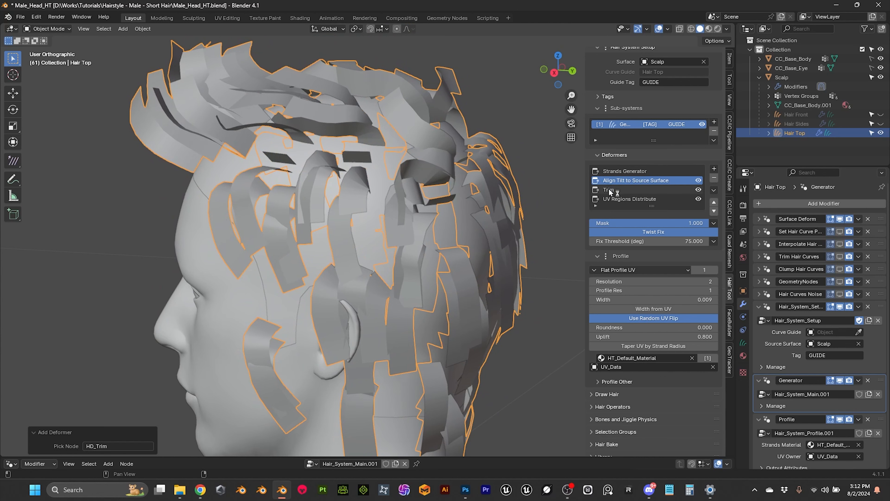
- Set the Trim deformer's Tip Trim to 0.9
{"action": "left_click", "coordinate": [648, 189]}
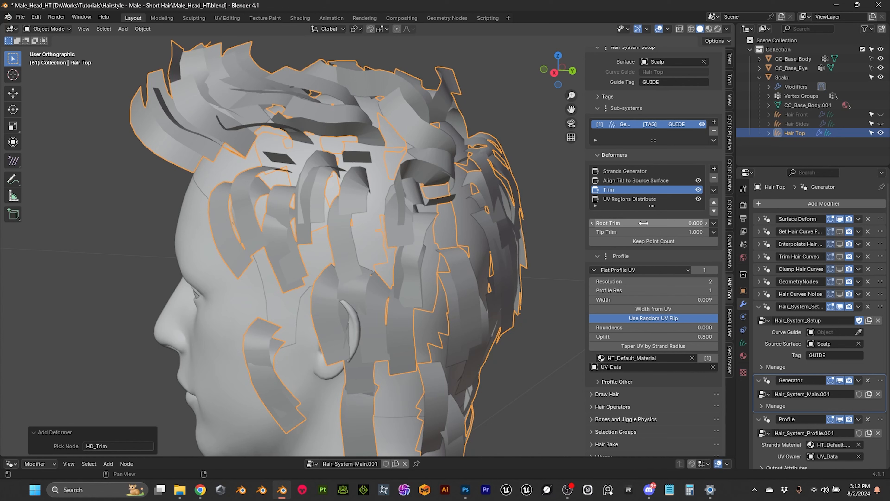
{"action": "left_click", "coordinate": [635, 232]}
{"action": "type", "text": "1.0"}
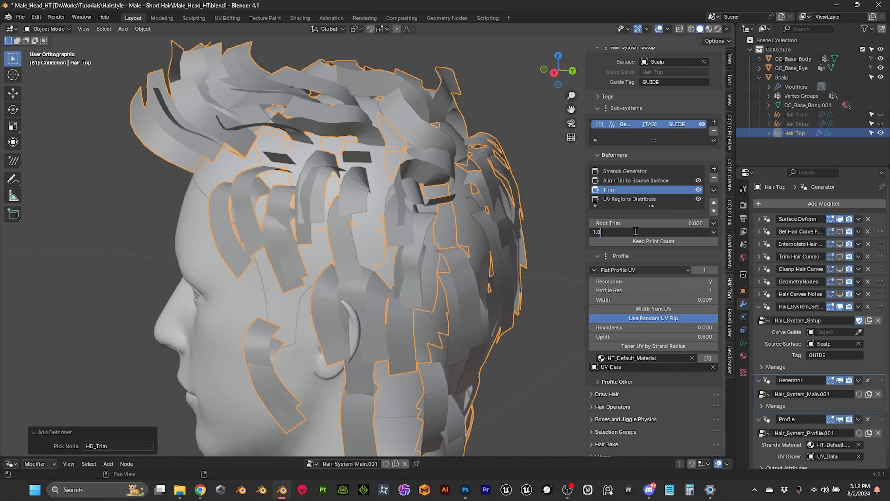
{"action": "key", "text": "BackSpace"}
{"action": "key", "text": "BackSpace"}
{"action": "key", "text": "Return"}
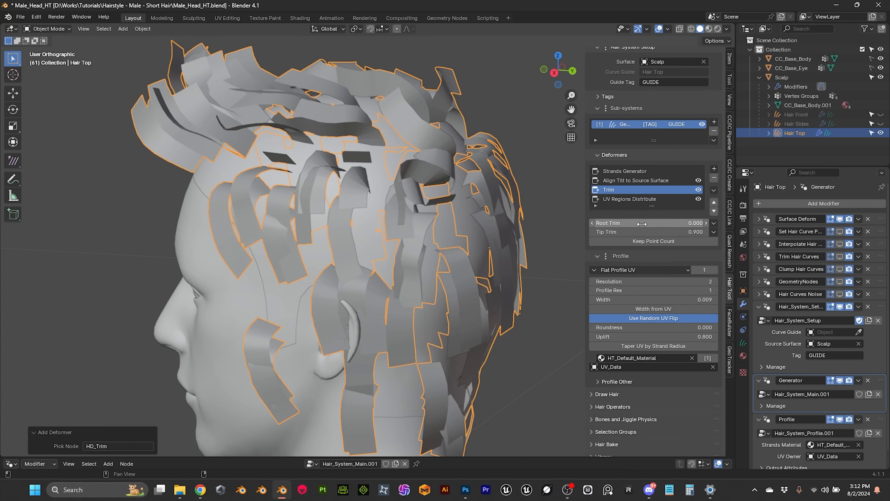
{"action": "mouse_move", "coordinate": [375, 149]}
{"action": "middle_mouse_down"}
{"action": "mouse_move", "coordinate": [359, 141]}
{"action": "mouse_move", "coordinate": [347, 169]}
{"action": "mouse_move", "coordinate": [381, 164]}
{"action": "middle_mouse_up"}
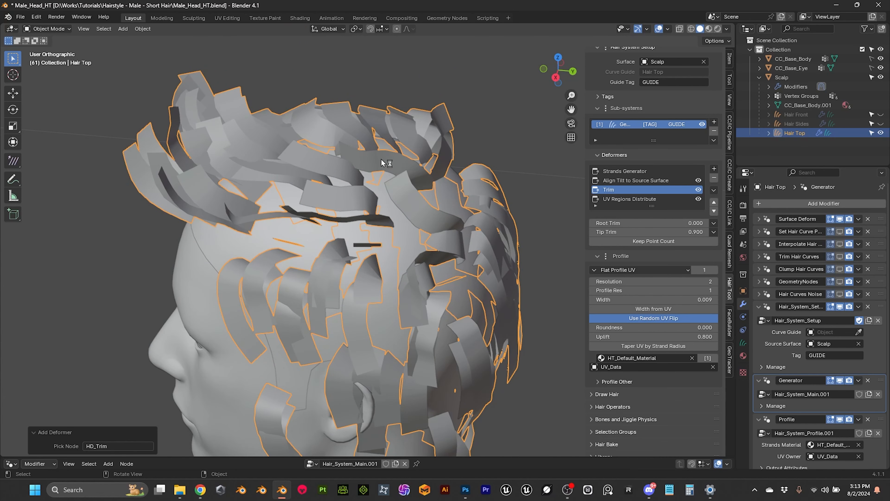
- Set the Strands Generator's density to 70000
{"action": "left_click", "coordinate": [628, 171]}
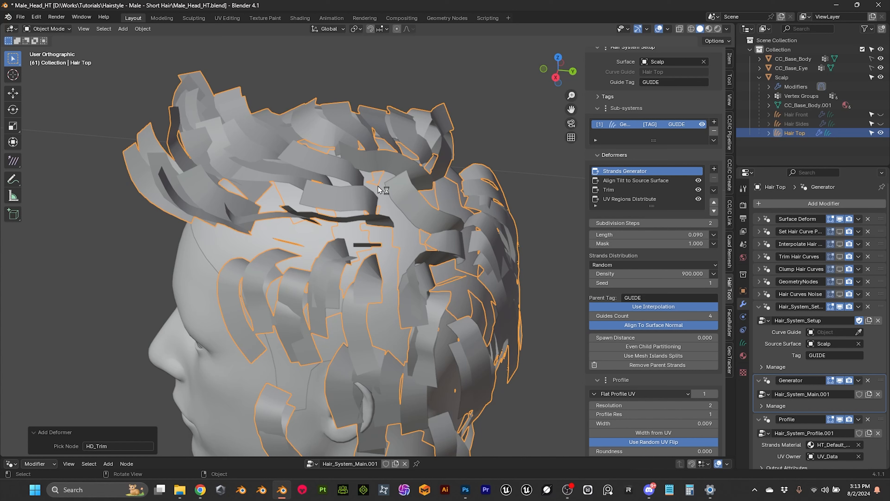
{"action": "left_click", "coordinate": [647, 274]}
{"action": "left_click", "coordinate": [645, 273]}
{"action": "left_click_drag", "start_coordinate": [645, 274], "coordinate": [577, 275]}
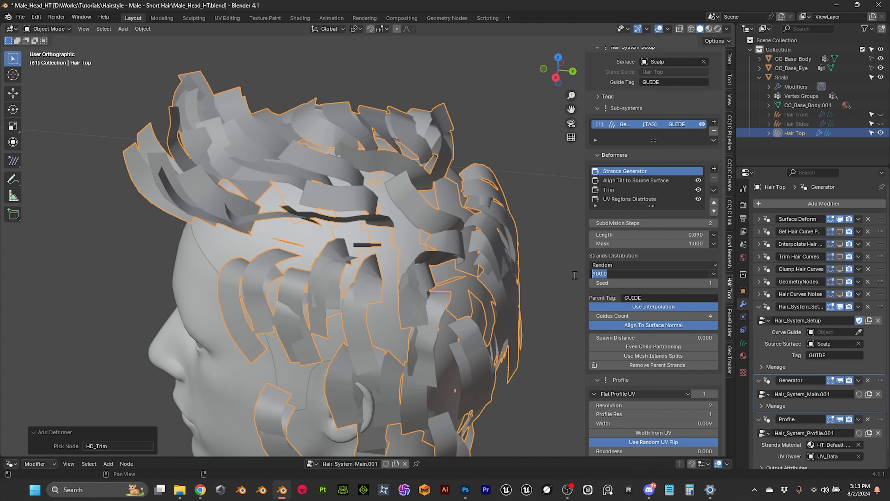
{"action": "type", "text": "7000"}
{"action": "key", "text": "Return"}
{"action": "middle_click_drag", "start_coordinate": [506, 291], "coordinate": [501, 254]}
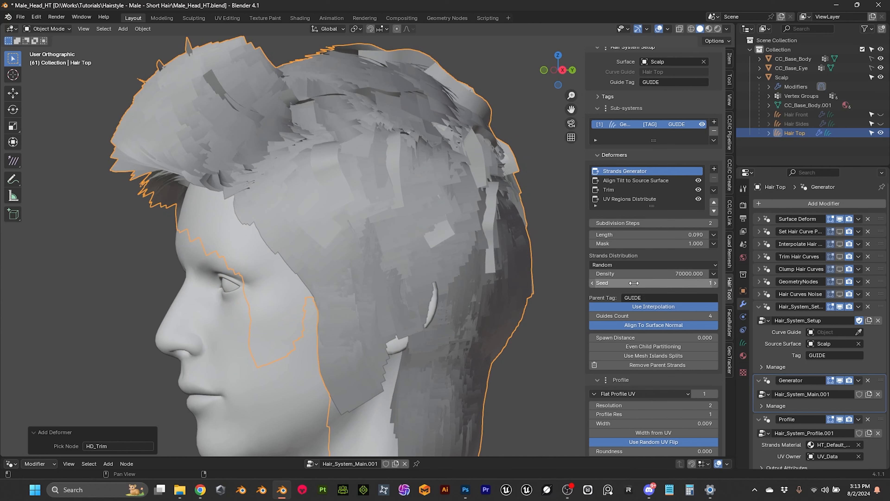
- Add a vertex group mask to the strand density, using the Hair Top Density group
{"action": "left_click", "coordinate": [715, 273]}
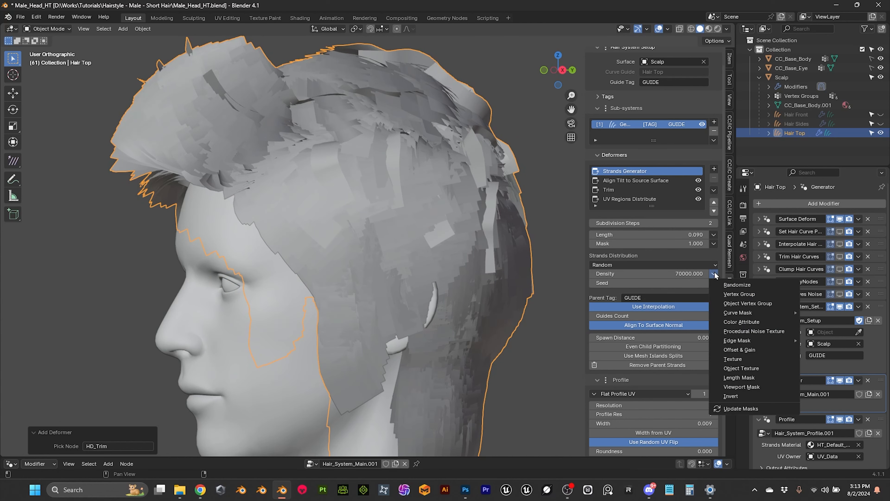
{"action": "left_click", "coordinate": [728, 295]}
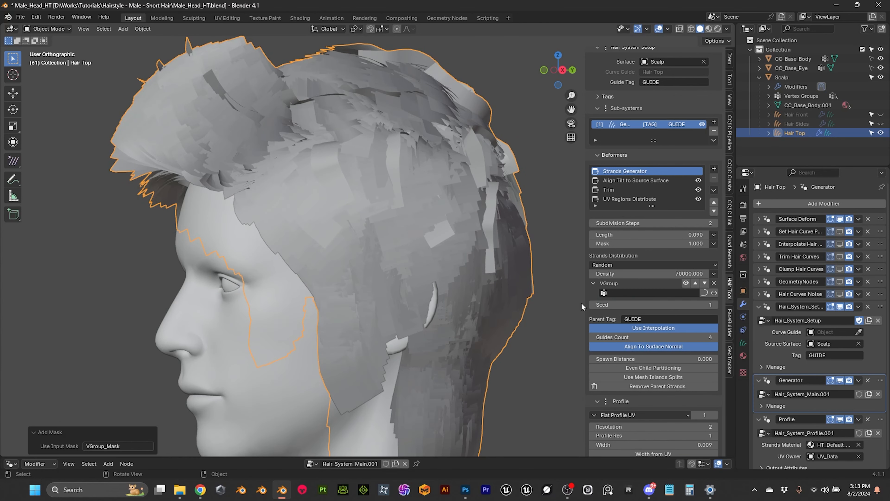
{"action": "left_click", "coordinate": [604, 292]}
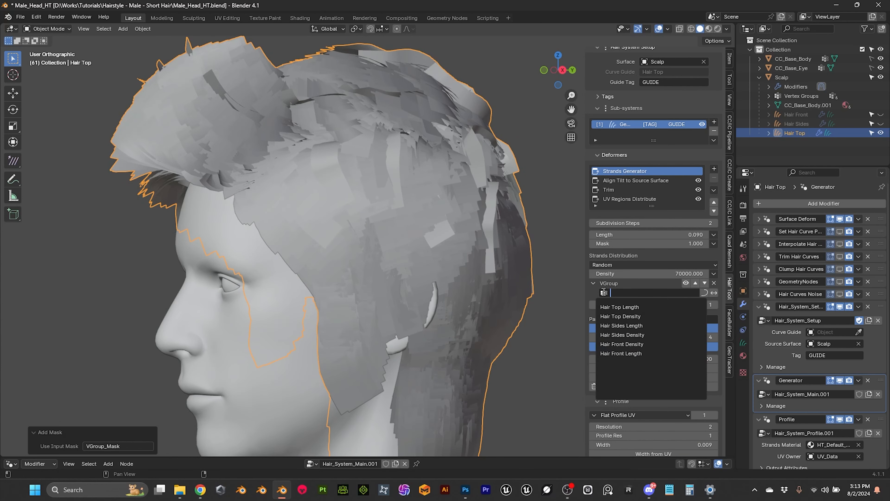
{"action": "left_click", "coordinate": [627, 316]}
{"action": "middle_click_drag", "start_coordinate": [413, 295], "coordinate": [435, 277]}
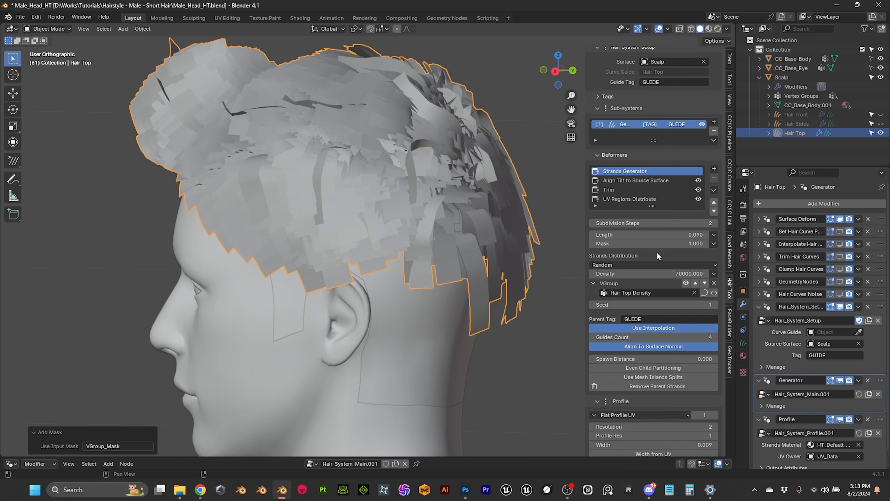
- Set the Flat Profile UV width of the Hair Top strands to 0.015
{"action": "scroll", "coordinate": [657, 260], "scroll_direction": "down", "scroll_amount": 5}
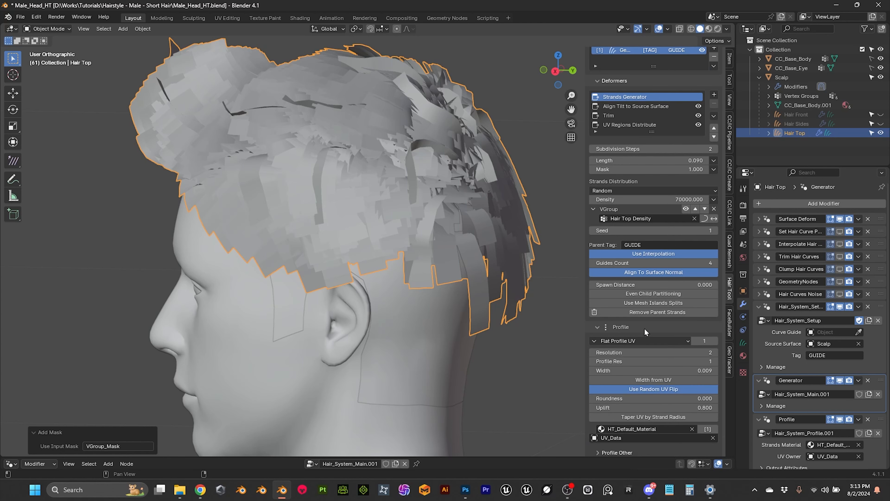
{"action": "left_click", "coordinate": [635, 370]}
{"action": "left_click", "coordinate": [625, 369]}
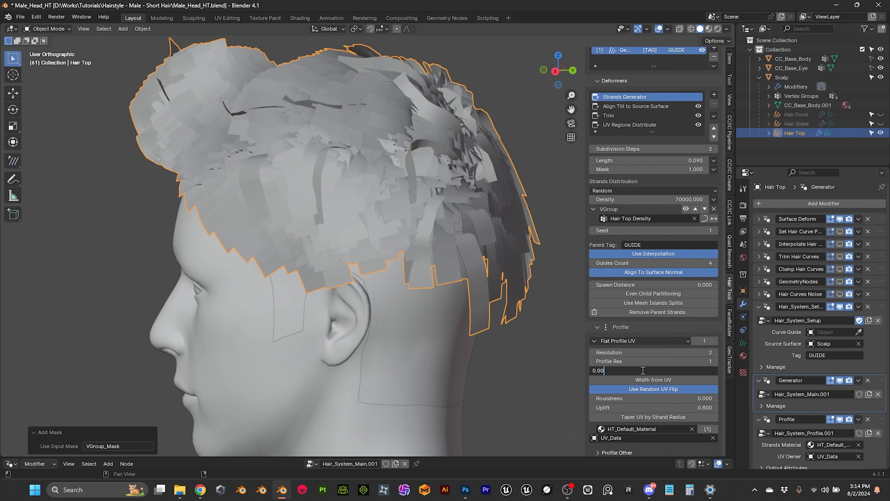
{"action": "type", "text": "15"}
{"action": "key", "text": "Return"}
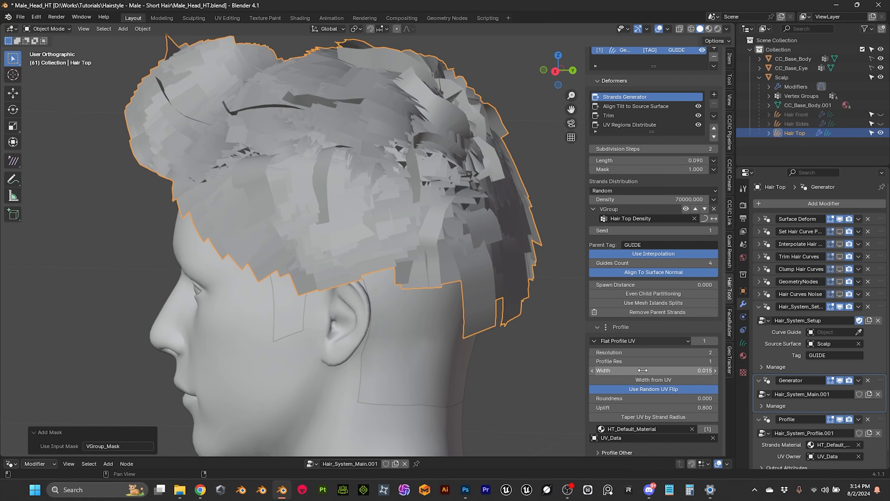
{"action": "middle_click_drag", "start_coordinate": [298, 168], "coordinate": [471, 166]}
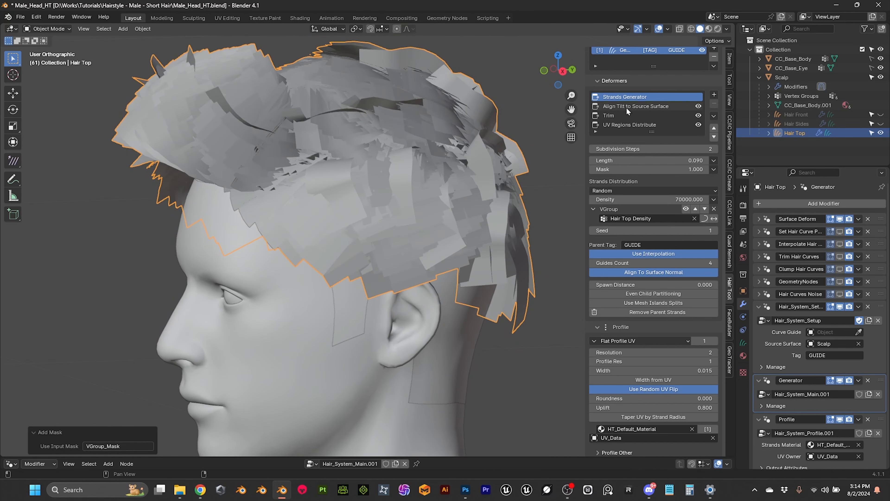
- Add a Smooth Strands deformer directly after Trim in the Hair Top deformer stack
{"action": "left_click", "coordinate": [618, 114]}
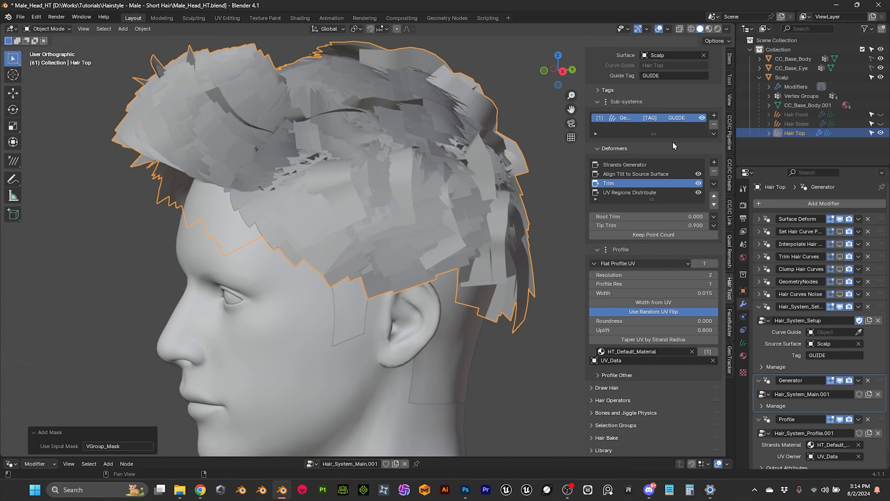
{"action": "left_click", "coordinate": [713, 162]}
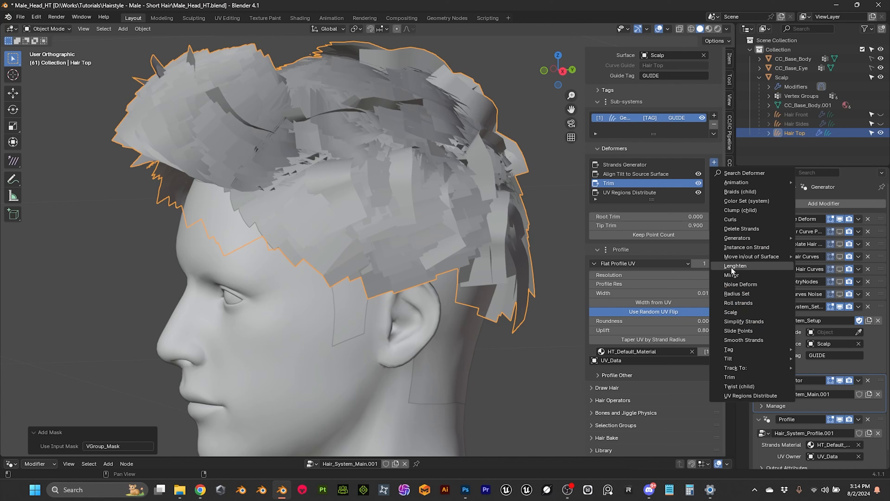
{"action": "left_click", "coordinate": [734, 340]}
{"action": "middle_click_drag", "start_coordinate": [512, 223], "coordinate": [424, 125]}
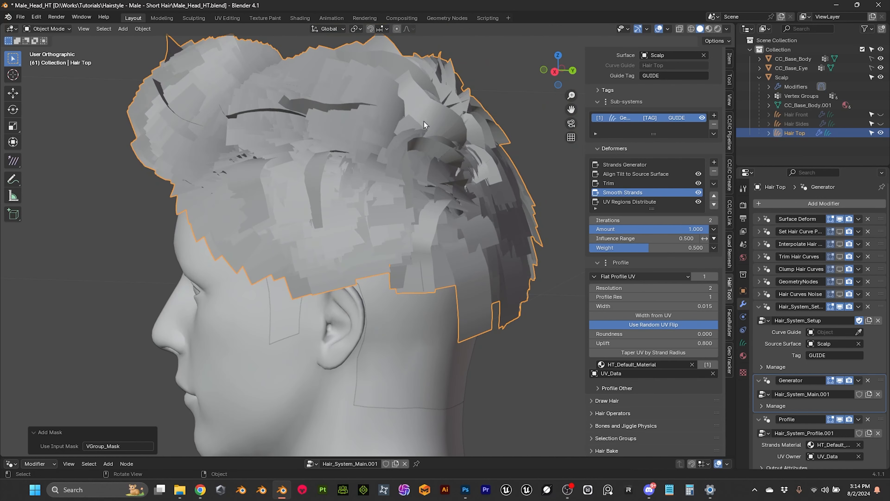
- Add a Radius Set deformer after Smooth Strands in the Hair Top stack and set its radius to 0.3
{"action": "middle_click_drag", "start_coordinate": [377, 149], "coordinate": [420, 155]}
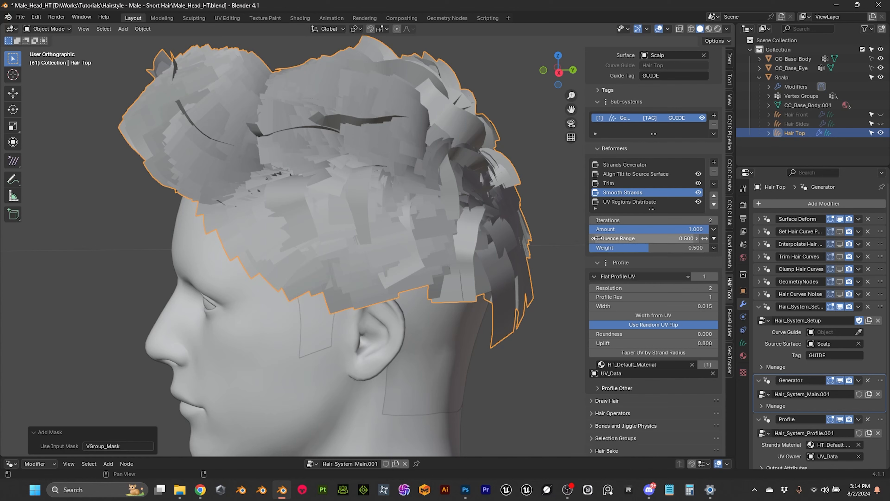
{"action": "left_click", "coordinate": [714, 162]}
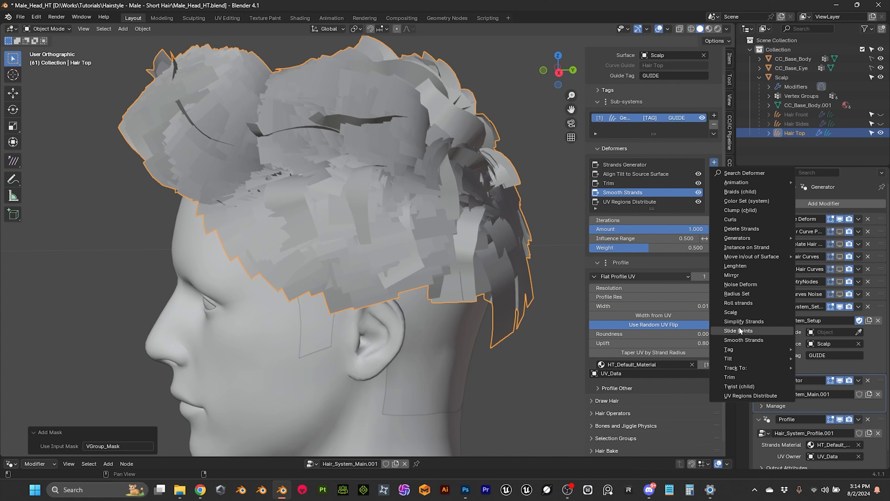
{"action": "left_click", "coordinate": [736, 294]}
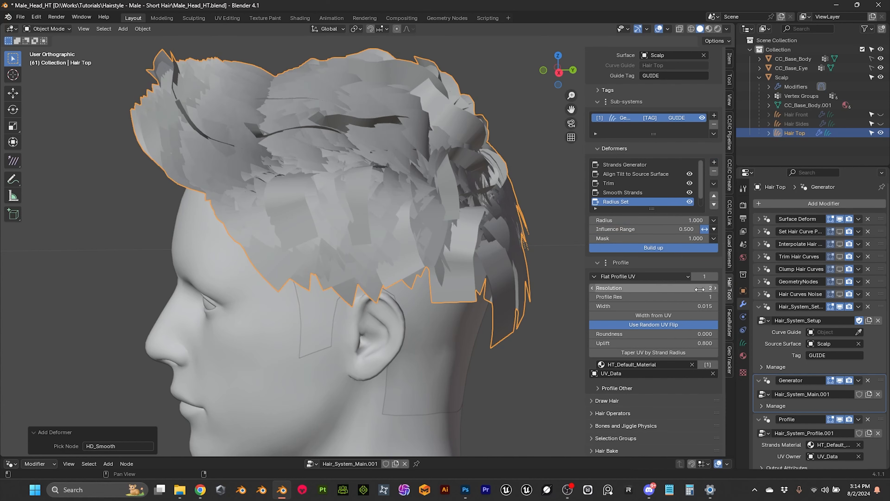
{"action": "middle_click_drag", "start_coordinate": [437, 216], "coordinate": [417, 206]}
{"action": "scroll", "coordinate": [372, 211], "scroll_direction": "up", "scroll_amount": 2}
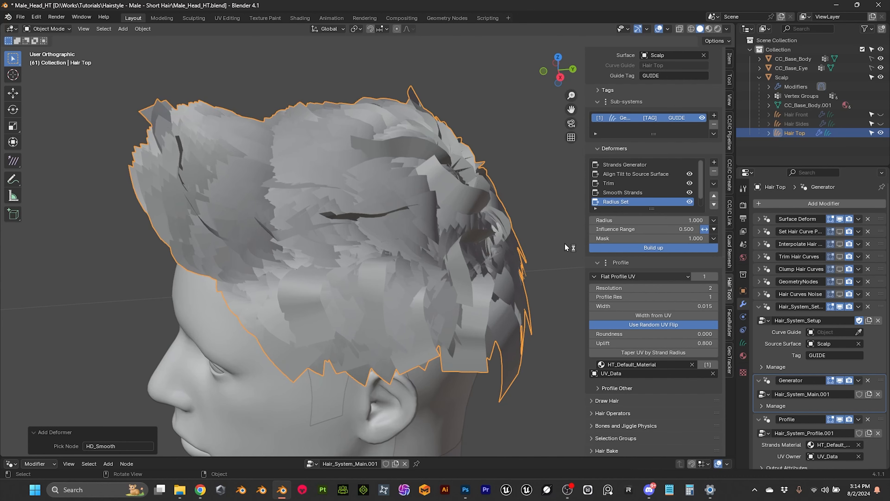
{"action": "left_click", "coordinate": [660, 220]}
{"action": "type", "text": "0.3"}
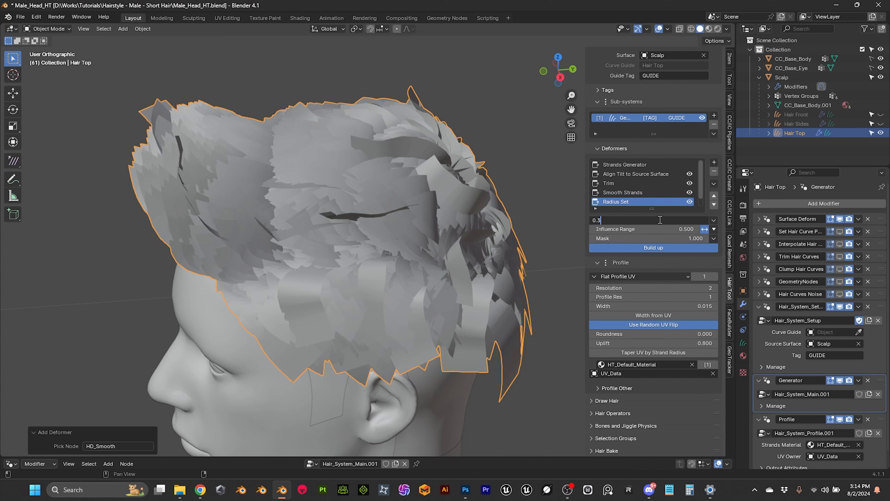
{"action": "key", "text": "Return"}
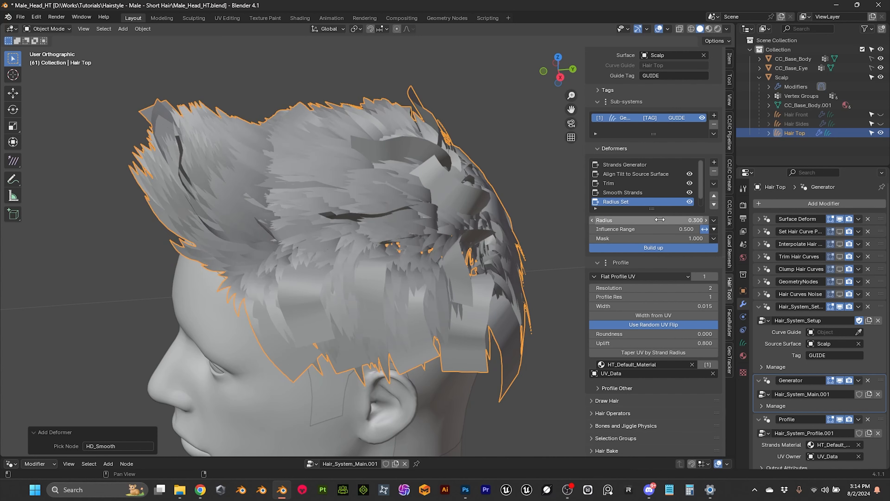
- Set the Influence Range of the Radius Set deformer to 0.7
{"action": "left_click", "coordinate": [658, 230]}
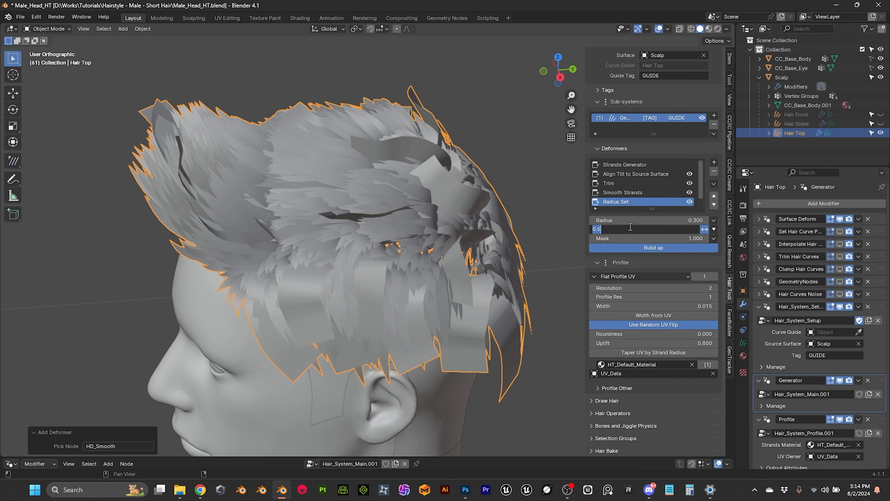
{"action": "type", "text": "0"}
{"action": "key", "text": "Return"}
- Enable Remove Parent Strands on the Hair Top Strands Generator
{"action": "middle_click_drag", "start_coordinate": [354, 267], "coordinate": [314, 269]}
{"action": "middle_click_drag", "start_coordinate": [315, 234], "coordinate": [296, 200]}
{"action": "mouse_move", "coordinate": [420, 300]}
{"action": "middle_mouse_down"}
{"action": "mouse_move", "coordinate": [323, 284]}
{"action": "mouse_move", "coordinate": [409, 290]}
{"action": "middle_mouse_up"}
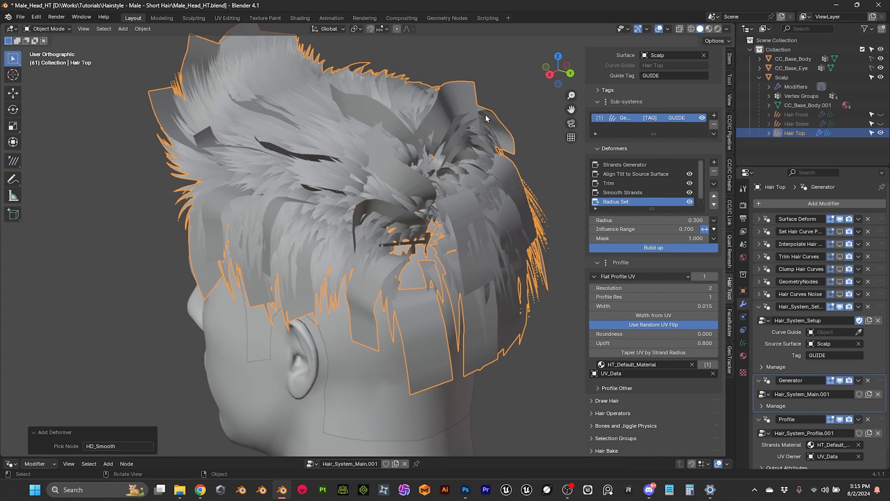
{"action": "left_click", "coordinate": [648, 165]}
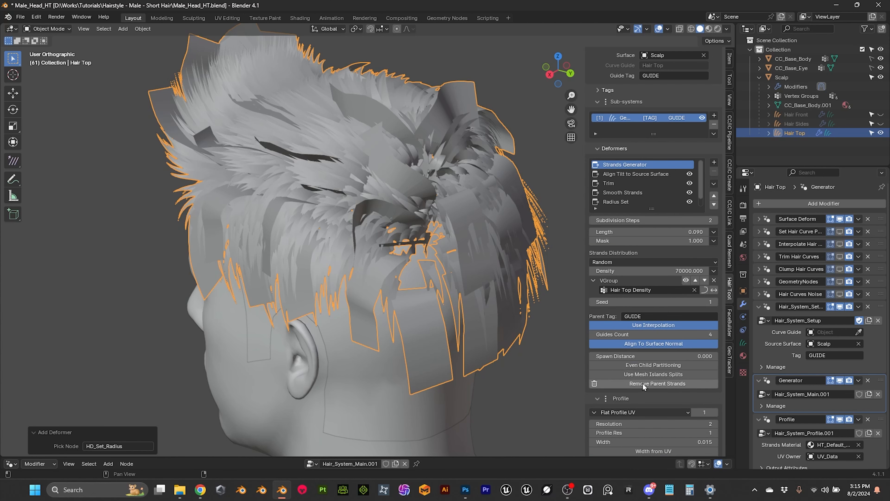
{"action": "left_click", "coordinate": [658, 383]}
- Add a Clump (child) deformer directly after the Strands Generator and set its clump amount to 0.2
{"action": "middle_click_drag", "start_coordinate": [424, 253], "coordinate": [308, 236]}
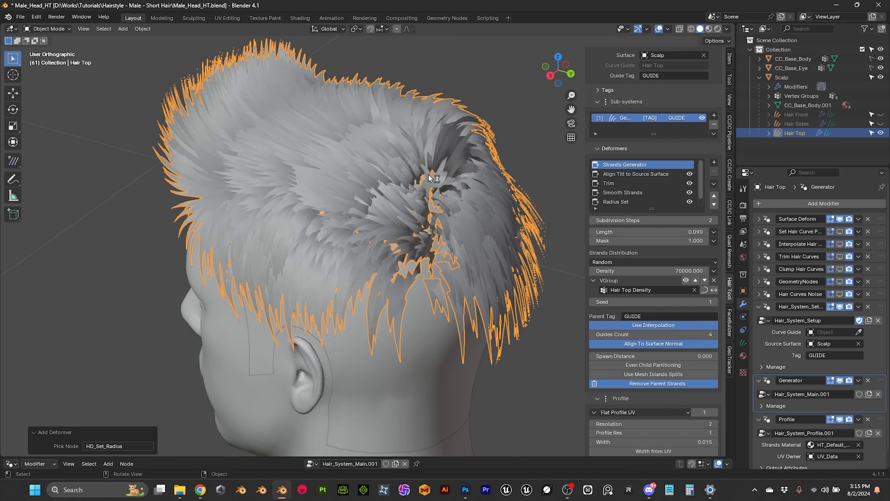
{"action": "middle_click_drag", "start_coordinate": [355, 137], "coordinate": [358, 139]}
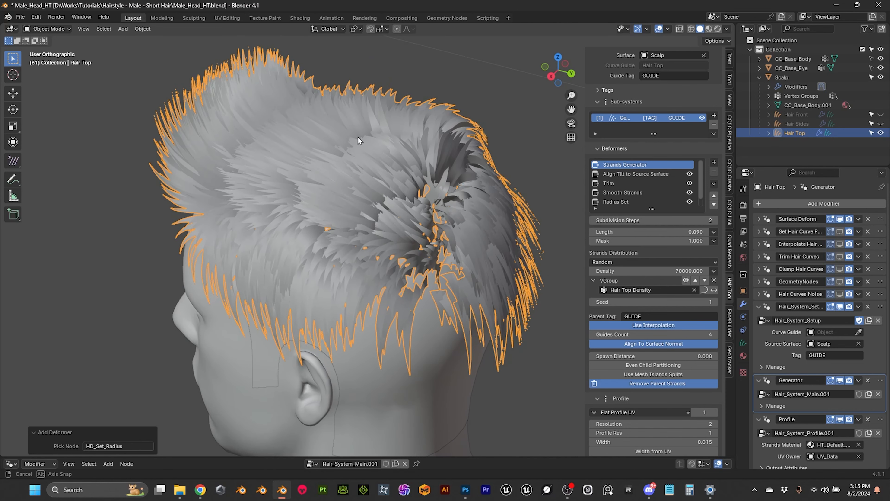
{"action": "left_click", "coordinate": [714, 162]}
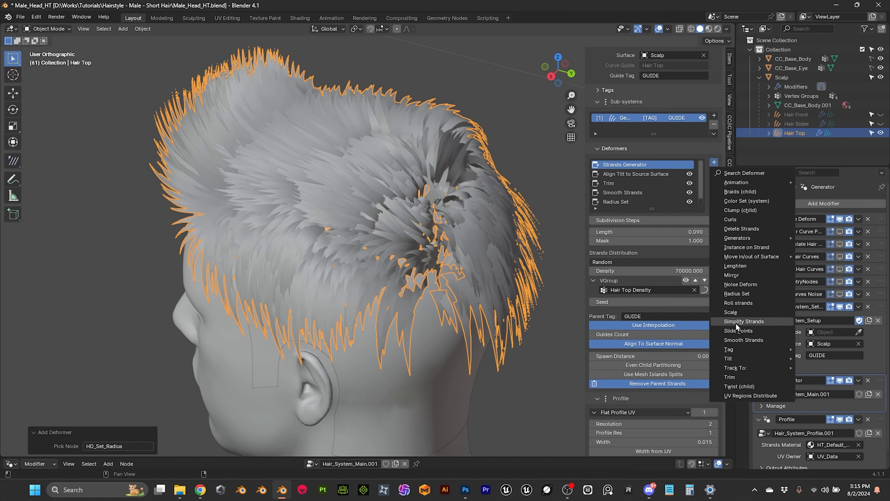
{"action": "left_click", "coordinate": [740, 210]}
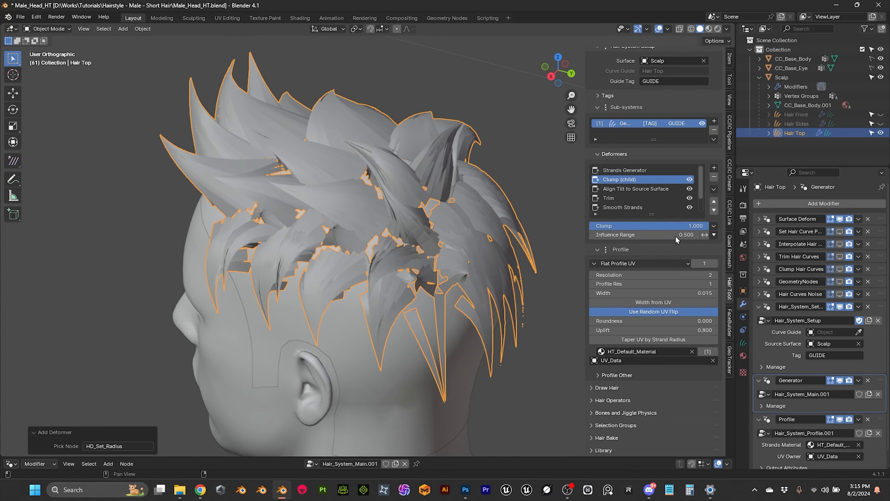
{"action": "left_click", "coordinate": [670, 227]}
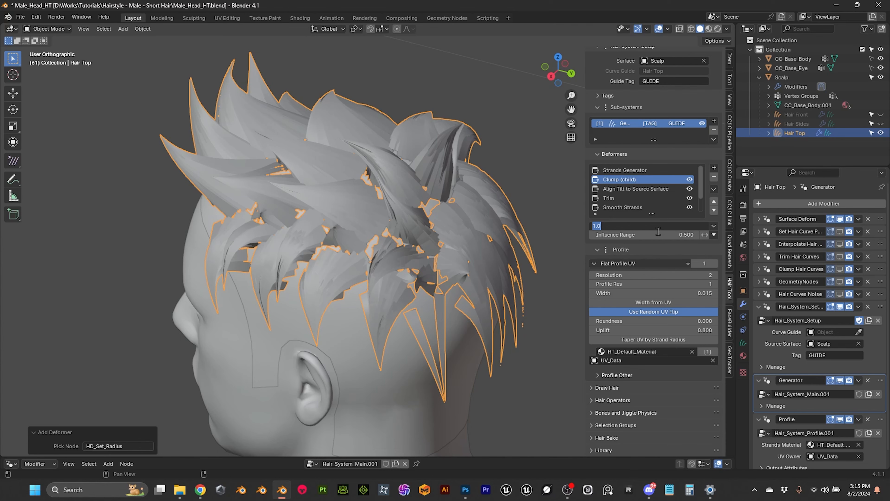
{"action": "type", "text": ".2"}
{"action": "key", "text": "Return"}
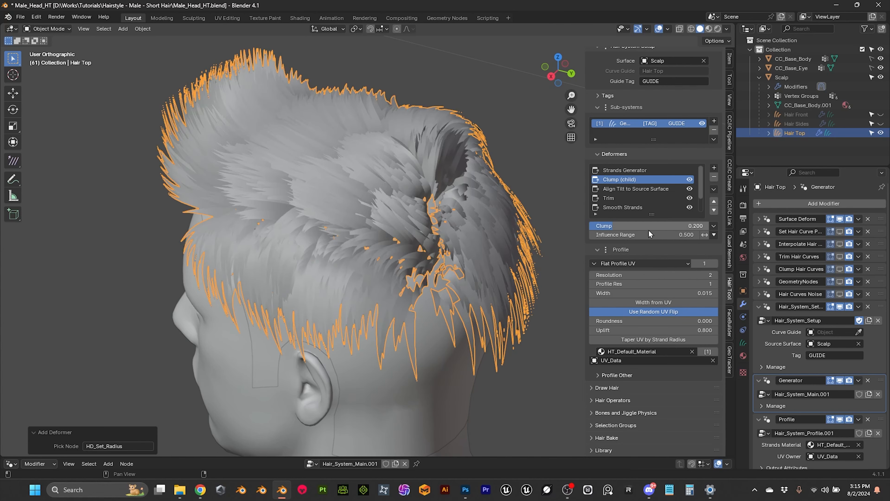
- Add a Noise Deform after Clump (child) with a Global Scale of 0.025 and a Uniform Amplitude of 0.1
{"action": "middle_click_drag", "start_coordinate": [317, 192], "coordinate": [338, 194]}
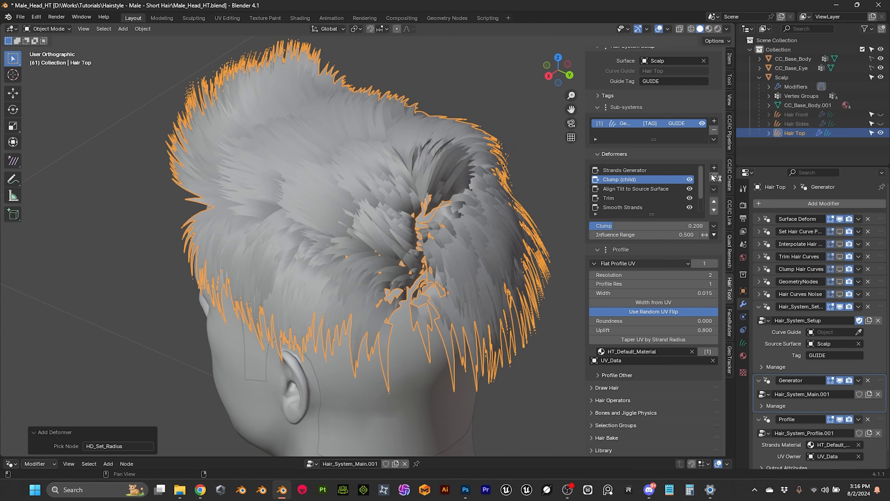
{"action": "left_click", "coordinate": [714, 168]}
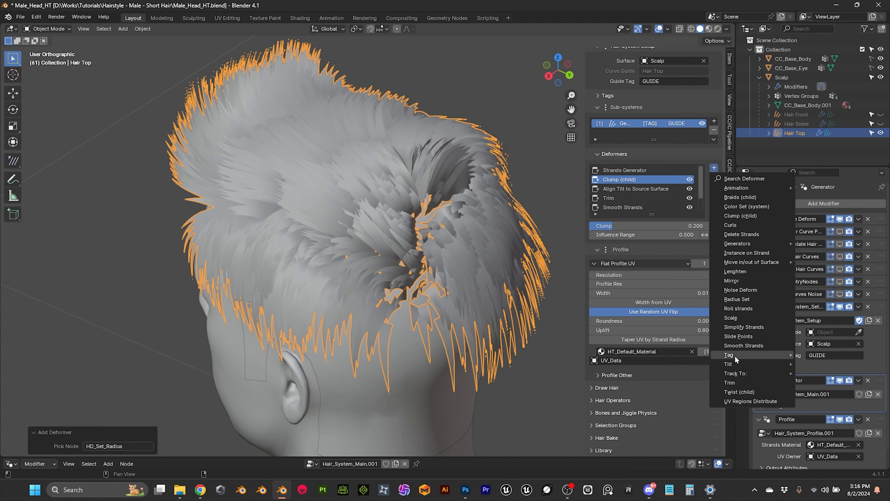
{"action": "left_click", "coordinate": [734, 291]}
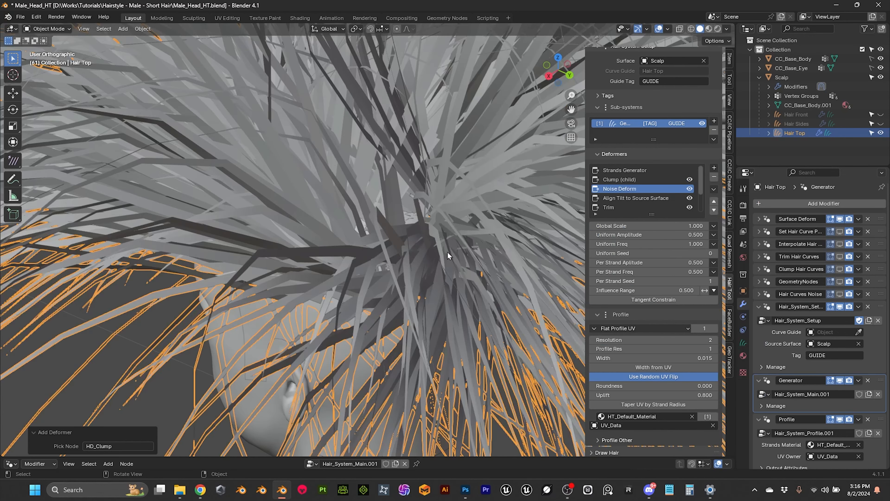
{"action": "middle_click_drag", "start_coordinate": [500, 273], "coordinate": [408, 212]}
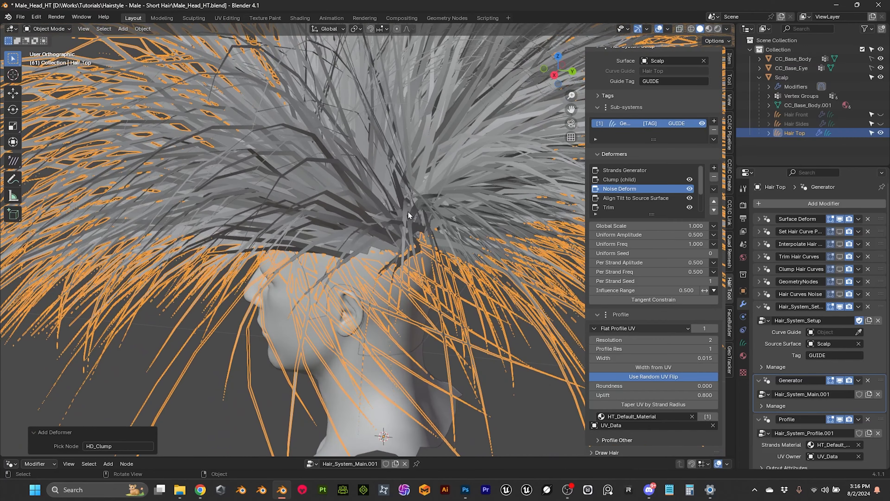
{"action": "left_click", "coordinate": [664, 226]}
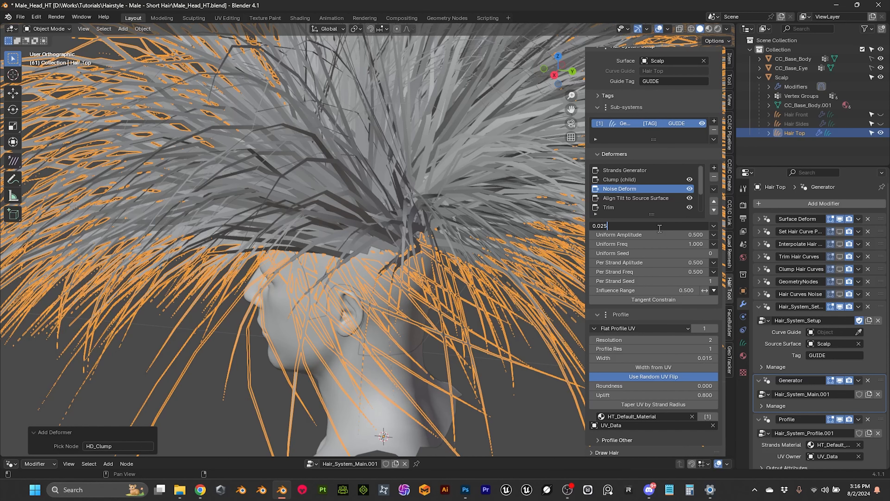
{"action": "type", "text": "0.025"}
{"action": "key", "text": "Tab"}
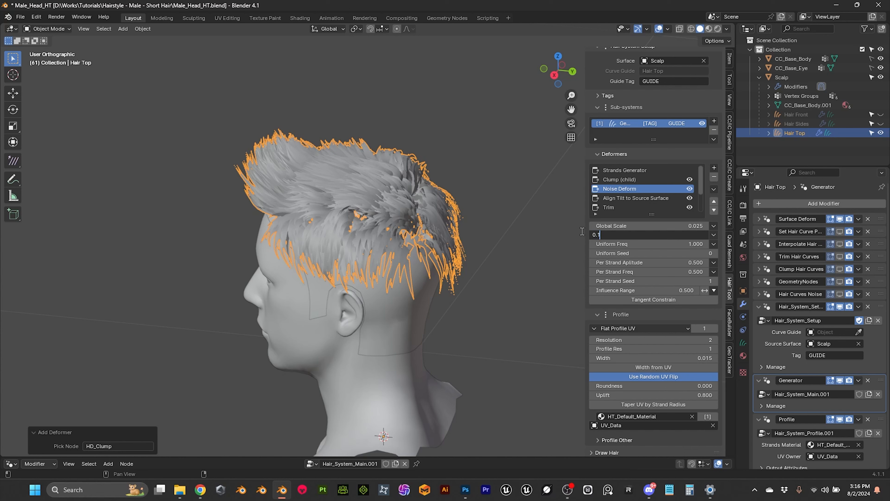
{"action": "key", "text": "Return"}
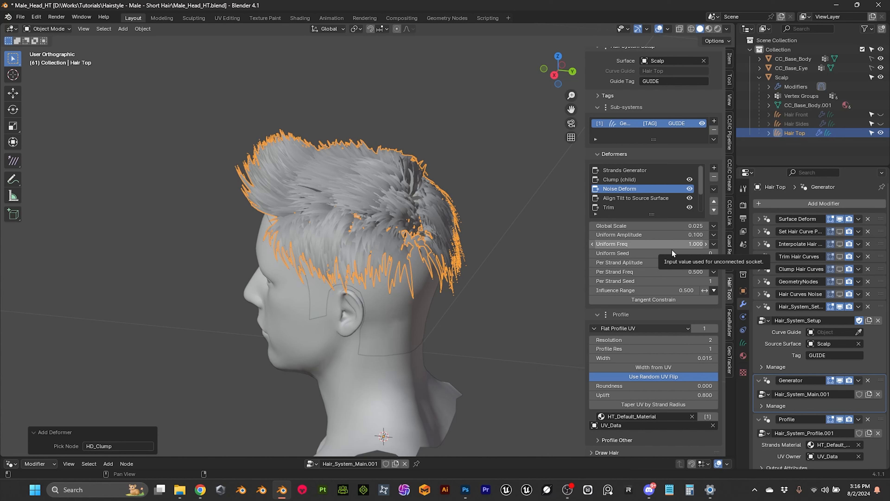
- Deselect Hair Top and switch the viewport to Material Preview shading to check the textured hair cards
{"action": "left_click", "coordinate": [519, 219]}
{"action": "middle_click_drag", "start_coordinate": [517, 221], "coordinate": [480, 209]}
{"action": "scroll", "coordinate": [416, 242], "scroll_direction": "up", "scroll_amount": 2}
{"action": "scroll", "coordinate": [481, 209], "scroll_direction": "down", "scroll_amount": 2}
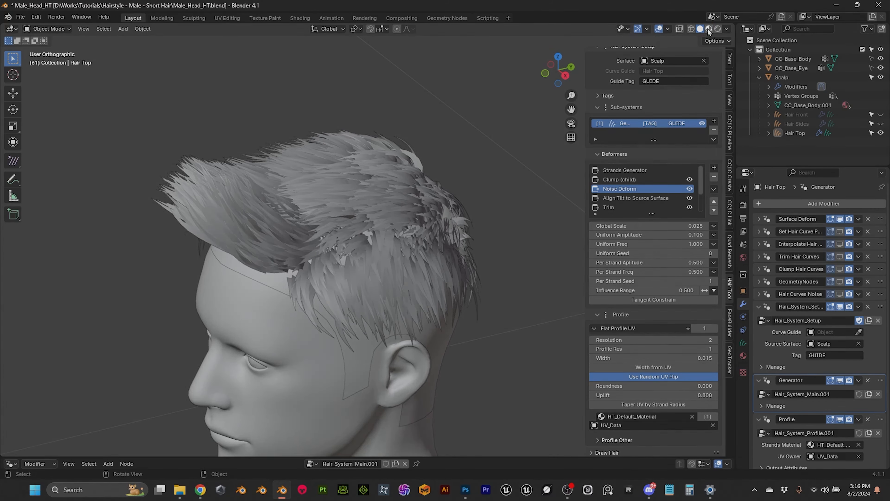
{"action": "left_click", "coordinate": [709, 29]}
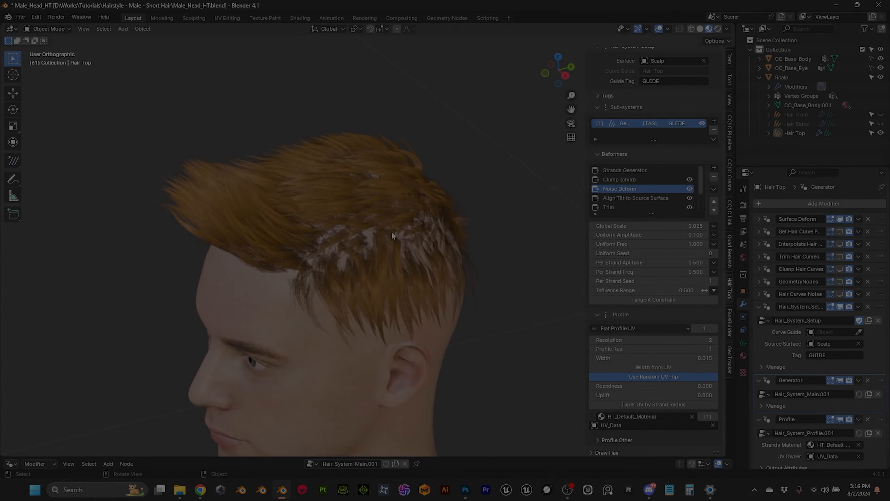
{"action": "middle_click_drag", "start_coordinate": [392, 232], "coordinate": [386, 277]}
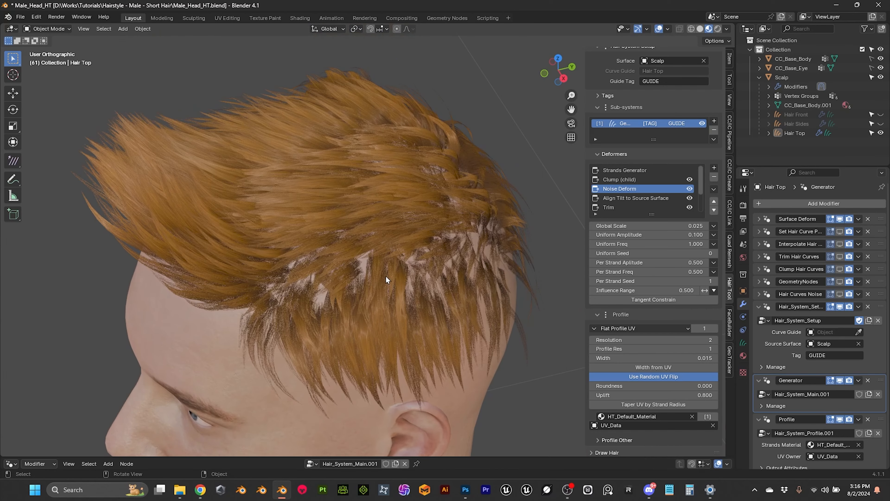
{"action": "middle_click_drag", "start_coordinate": [257, 219], "coordinate": [316, 207]}
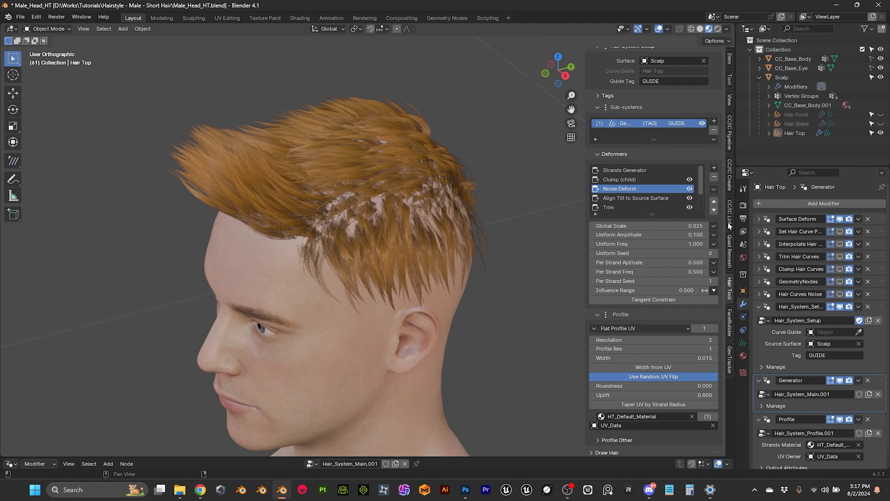
- Split the 3D viewport vertically and turn one half into a Shader Editor without its sidebar
{"action": "right_click", "coordinate": [735, 228]}
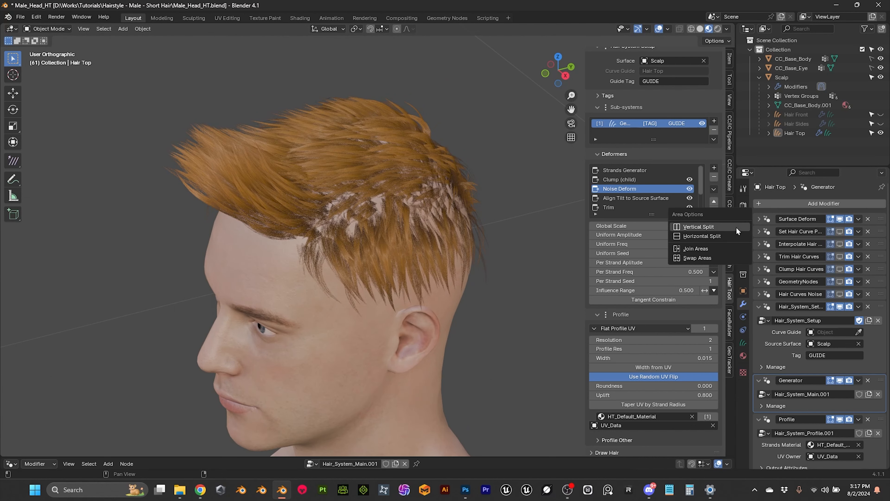
{"action": "left_click", "coordinate": [706, 228]}
{"action": "left_click", "coordinate": [364, 140]}
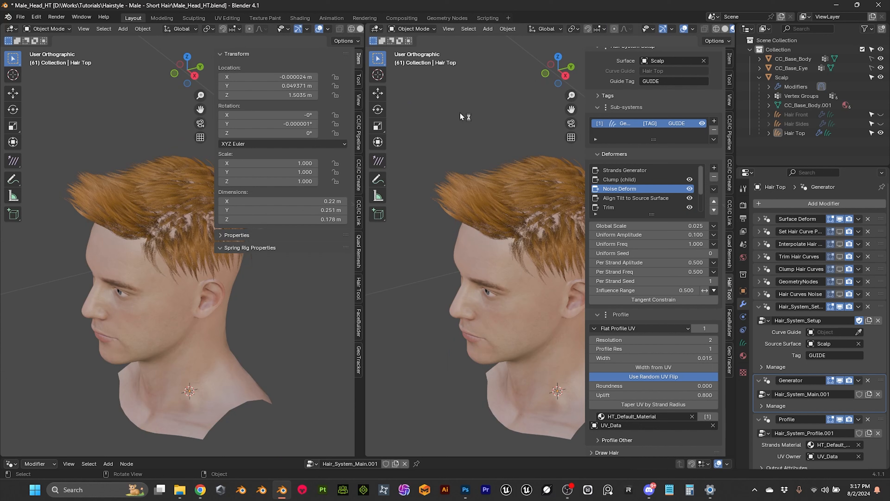
{"action": "left_click", "coordinate": [379, 31]}
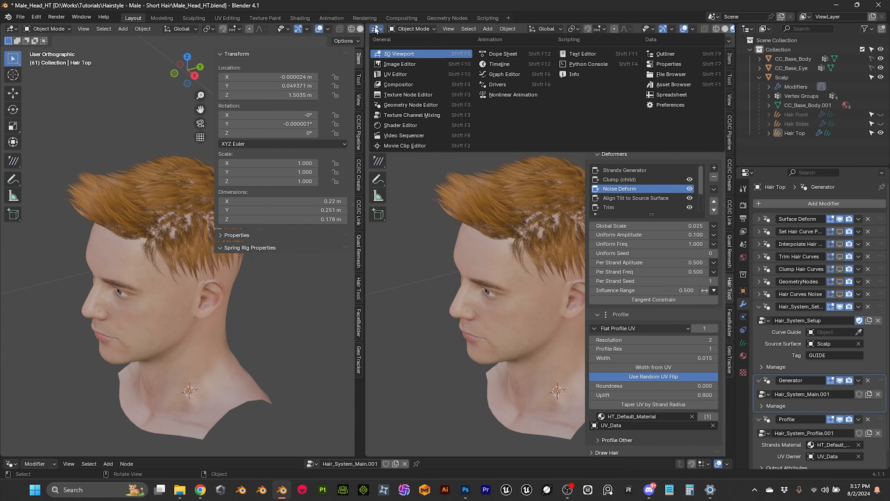
{"action": "left_click", "coordinate": [396, 125]}
{"action": "key", "text": "n"}
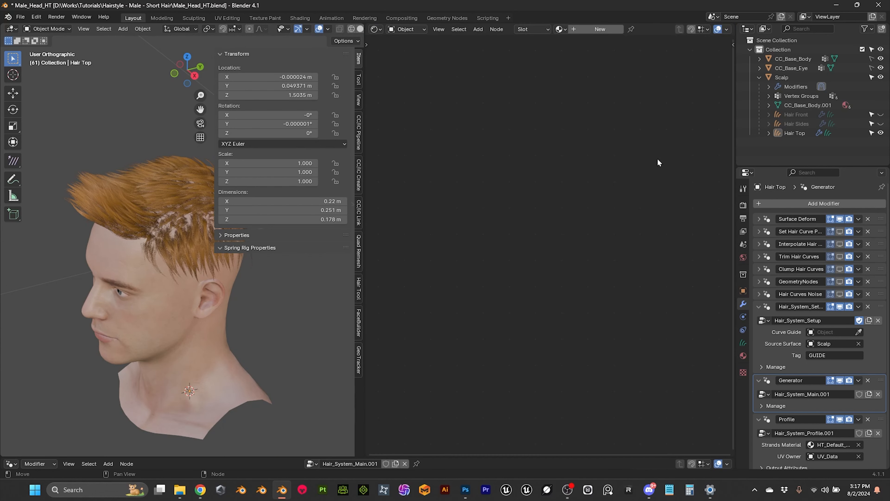
- Assign the existing HT_Default_Material to Hair Top in the Shader Editor
{"action": "left_click", "coordinate": [561, 29]}
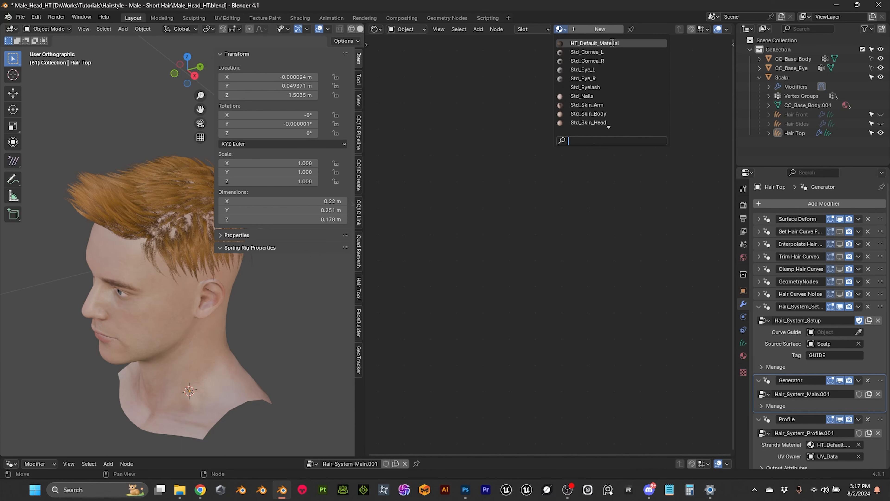
{"action": "left_click", "coordinate": [595, 43]}
{"action": "middle_click_drag", "start_coordinate": [532, 226], "coordinate": [589, 103]}
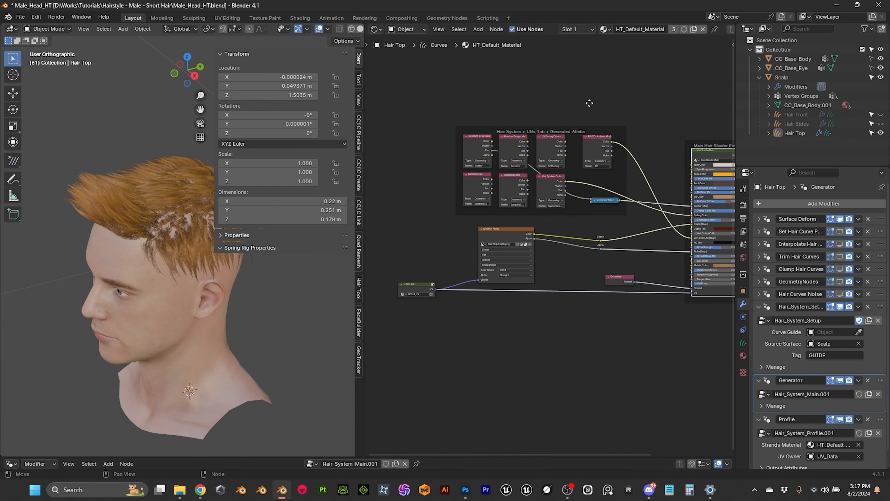
- Duplicate the Depth + Alpha texture node three times, placing copies below the original and above the Generated Attribs frame
{"action": "middle_click_drag", "start_coordinate": [557, 327], "coordinate": [546, 312]}
{"action": "scroll", "coordinate": [547, 312], "scroll_direction": "down", "scroll_amount": 1}
{"action": "scroll", "coordinate": [536, 270], "scroll_direction": "up", "scroll_amount": 1}
{"action": "scroll", "coordinate": [564, 234], "scroll_direction": "up", "scroll_amount": 2}
{"action": "left_click", "coordinate": [459, 178]}
{"action": "key", "text": "shift+d"}
{"action": "left_click", "coordinate": [450, 309]}
{"action": "middle_click_drag", "start_coordinate": [493, 336], "coordinate": [530, 237]}
{"action": "key", "text": "shift+d"}
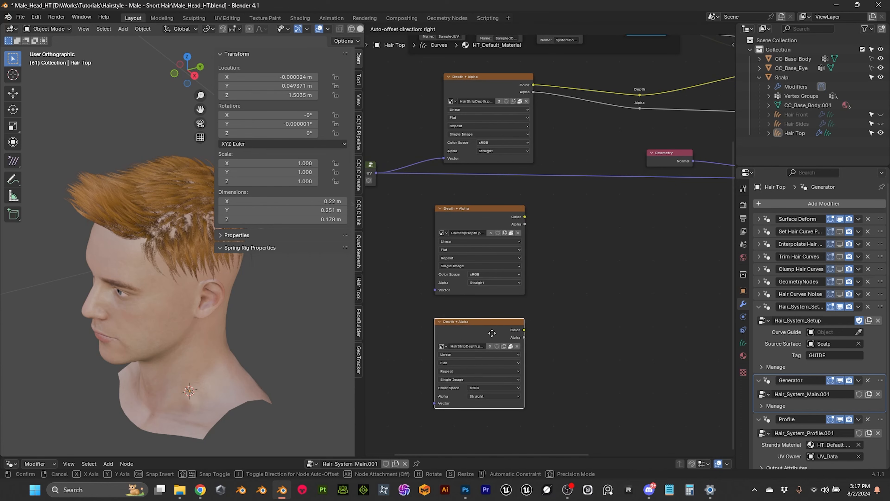
{"action": "left_click", "coordinate": [483, 315]}
{"action": "key", "text": "shift+d"}
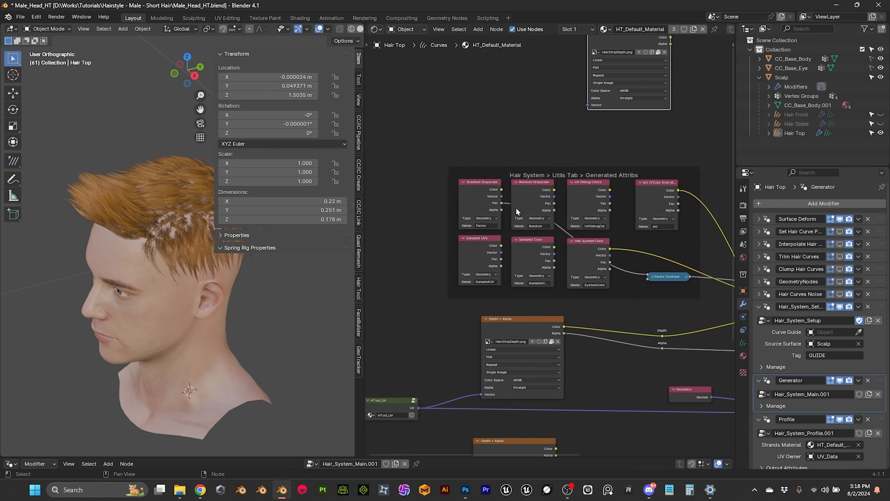
{"action": "scroll", "coordinate": [497, 199], "scroll_direction": "up", "scroll_amount": 3}
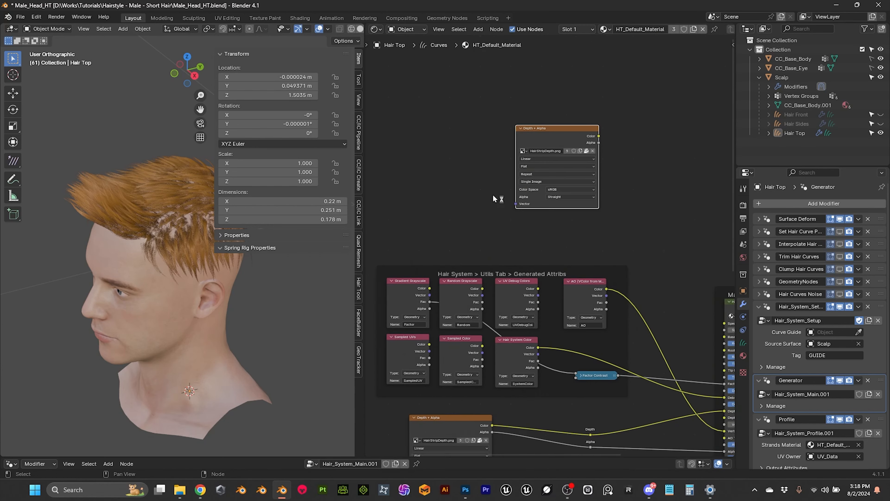
- Replace the upper texture copy's image with Hair_albedo.png and connect its Color output to HairShaderMain's Base Color input
{"action": "scroll", "coordinate": [557, 225], "scroll_direction": "up", "scroll_amount": 2}
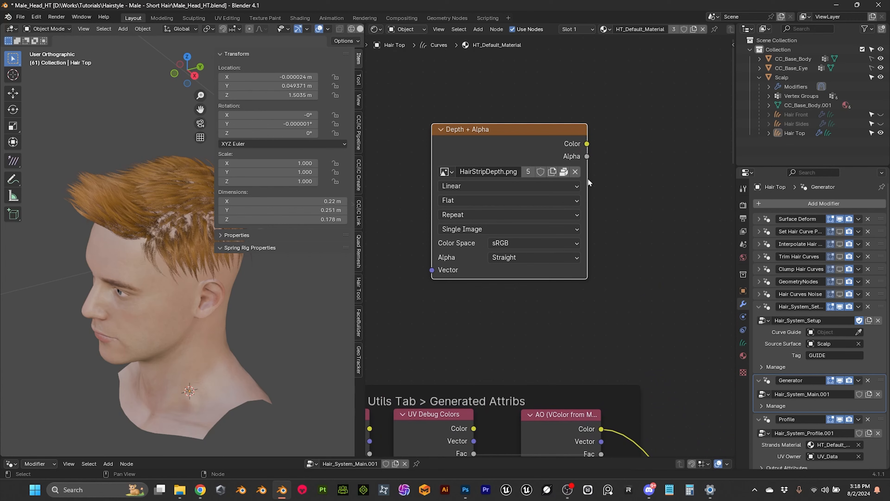
{"action": "left_click", "coordinate": [575, 172]}
{"action": "left_click", "coordinate": [553, 171]}
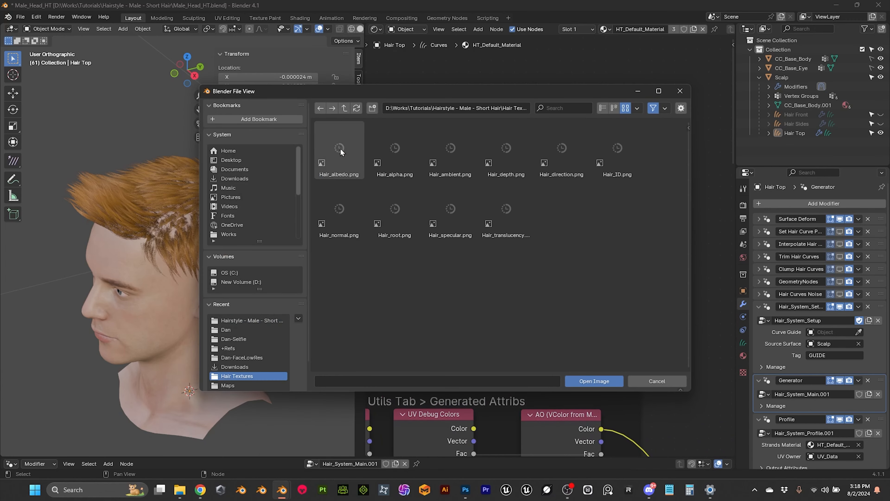
{"action": "left_click", "coordinate": [339, 149]}
{"action": "left_click", "coordinate": [600, 383]}
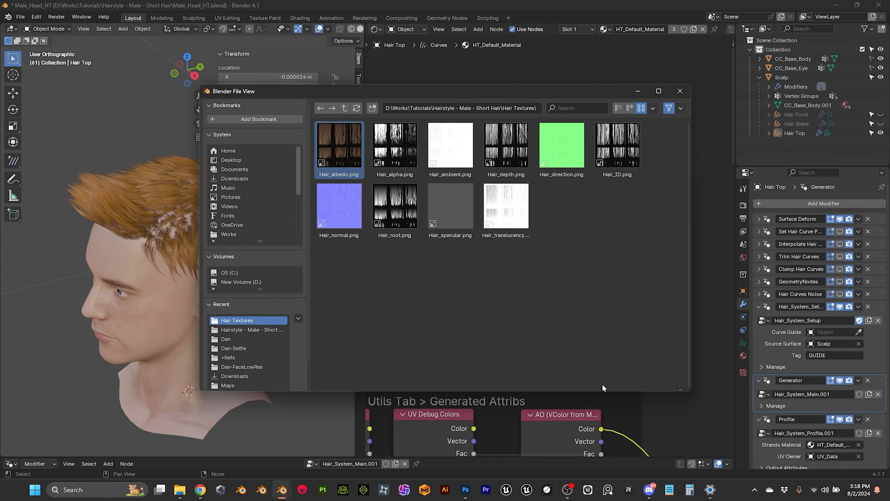
{"action": "left_click_drag", "start_coordinate": [587, 144], "coordinate": [587, 210]}
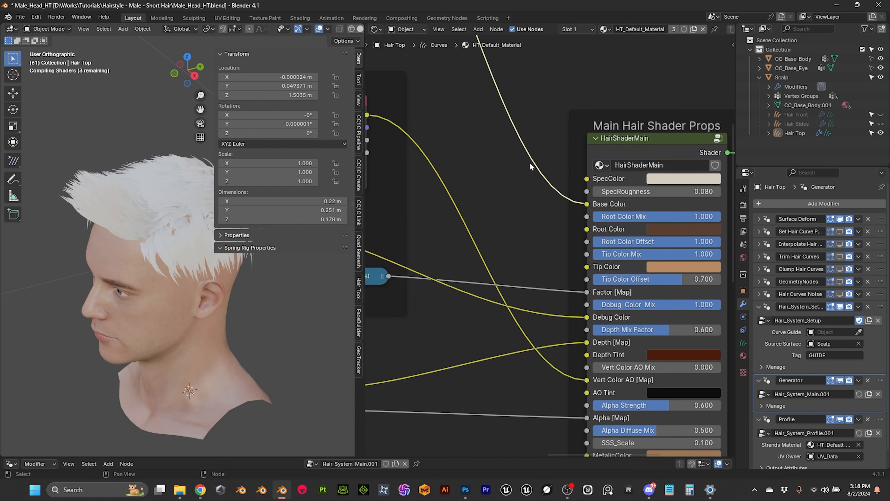
- Relabel the Hair_albedo.png texture node as Base Color
{"action": "scroll", "coordinate": [470, 154], "scroll_direction": "down", "scroll_amount": 2}
{"action": "middle_click_drag", "start_coordinate": [458, 92], "coordinate": [598, 264]}
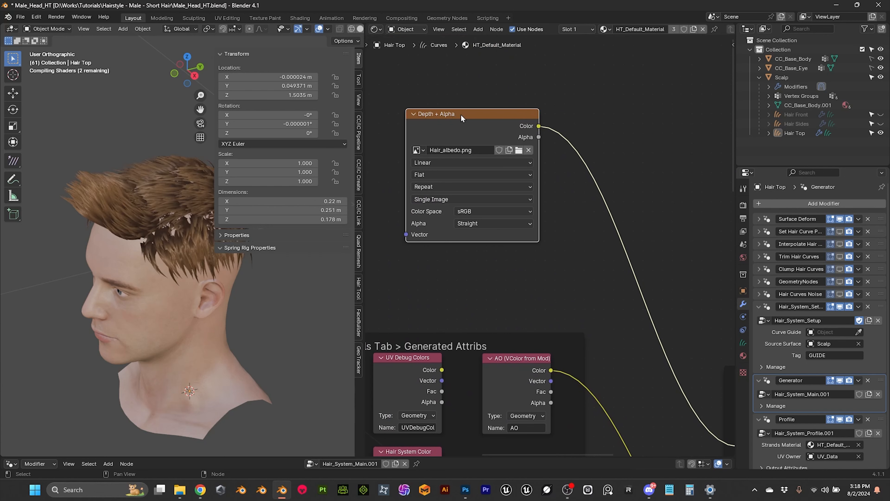
{"action": "left_click", "coordinate": [537, 85]}
{"action": "left_click", "coordinate": [475, 119]}
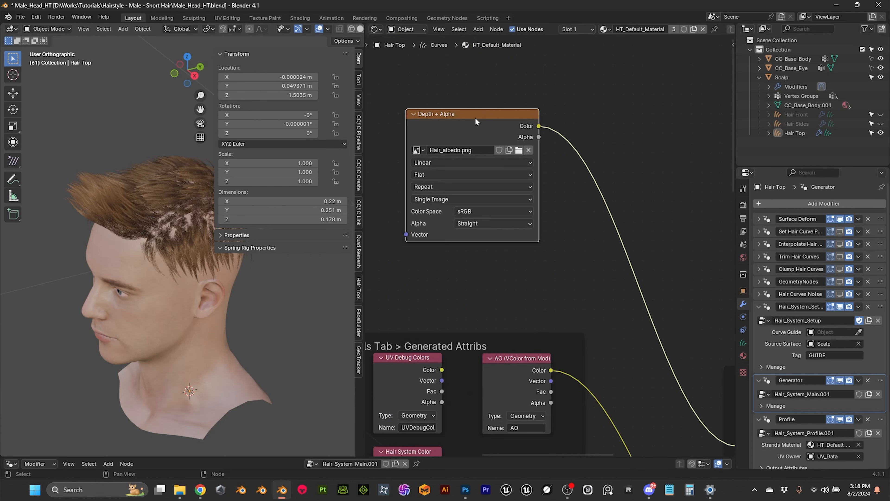
{"action": "key", "text": "F2"}
{"action": "key", "text": "Caps_Lock"}
{"action": "type", "text": "Base Color"}
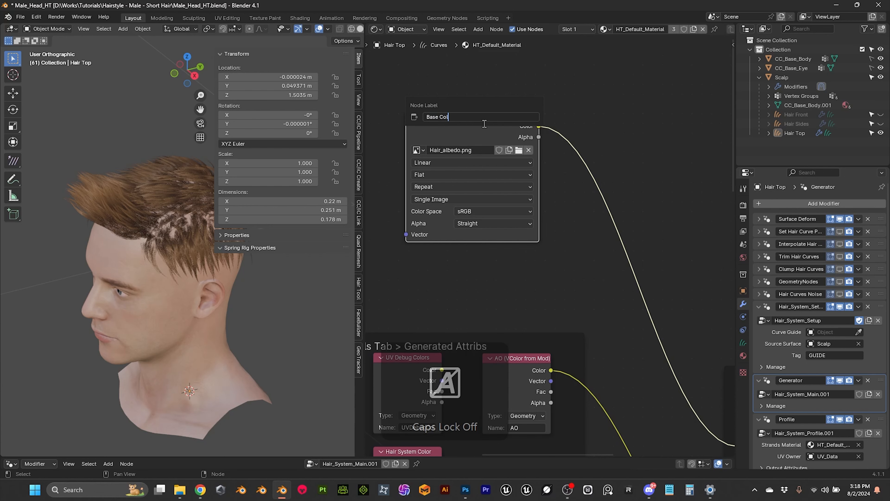
{"action": "key", "text": "Return"}
- Relabel the first Depth + Alpha copy below the original texture node as Depth
{"action": "middle_click_drag", "start_coordinate": [453, 308], "coordinate": [559, 90]}
{"action": "middle_click_drag", "start_coordinate": [557, 198], "coordinate": [546, 106]}
{"action": "left_click", "coordinate": [629, 304]}
{"action": "middle_click_drag", "start_coordinate": [615, 254], "coordinate": [579, 247]}
{"action": "scroll", "coordinate": [552, 220], "scroll_direction": "down", "scroll_amount": 2}
{"action": "scroll", "coordinate": [554, 224], "scroll_direction": "up", "scroll_amount": 1}
{"action": "key", "text": "x"}
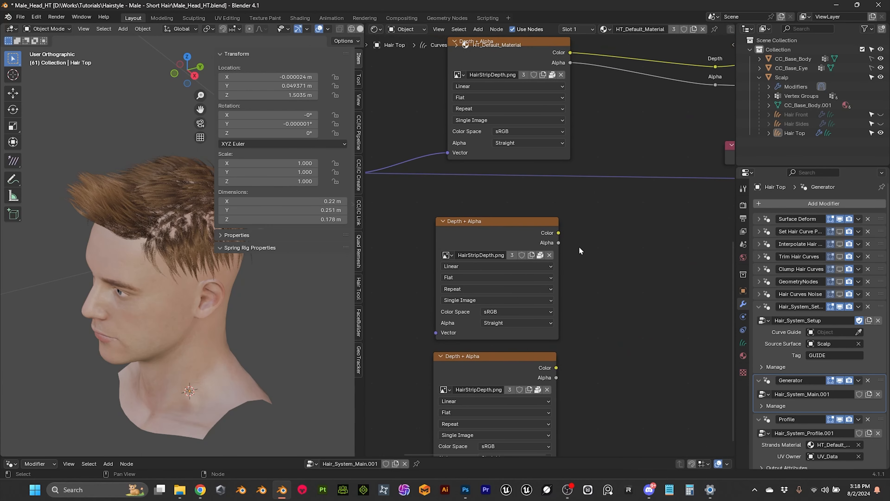
{"action": "left_click", "coordinate": [475, 222]}
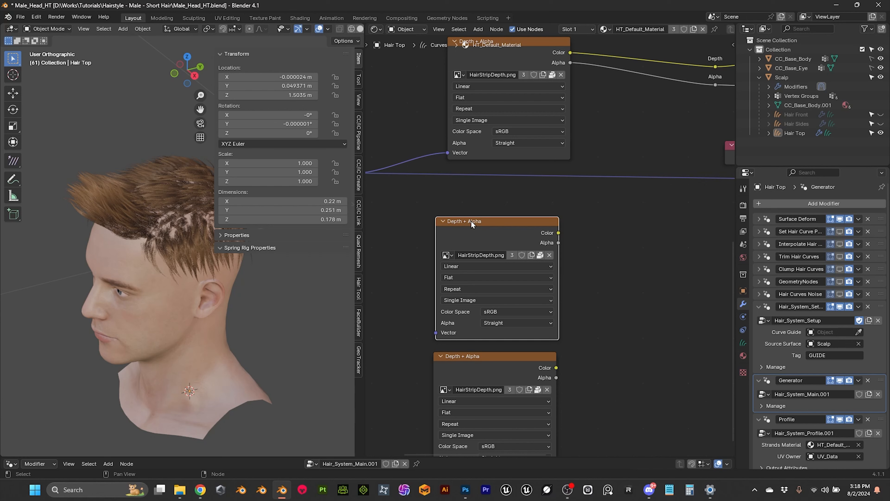
{"action": "key", "text": "F2"}
{"action": "left_click", "coordinate": [480, 224]}
{"action": "left_click_drag", "start_coordinate": [448, 220], "coordinate": [419, 221]}
{"action": "left_click", "coordinate": [449, 221]}
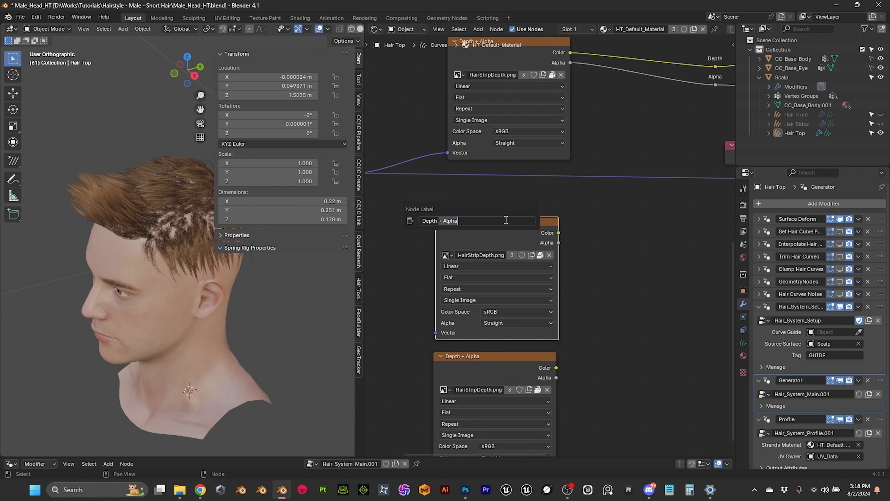
{"action": "key", "text": "BackSpace"}
{"action": "key", "text": "Return"}
- Replace the Depth node's image with Hair_depth.png from the Hair Textures folder
{"action": "middle_click_drag", "start_coordinate": [577, 279], "coordinate": [568, 223]}
{"action": "left_click", "coordinate": [472, 308]}
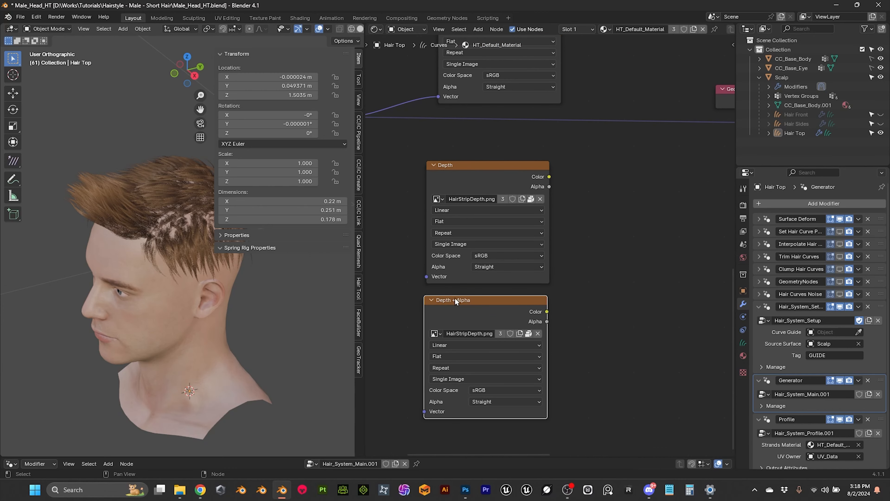
{"action": "left_click", "coordinate": [540, 199]}
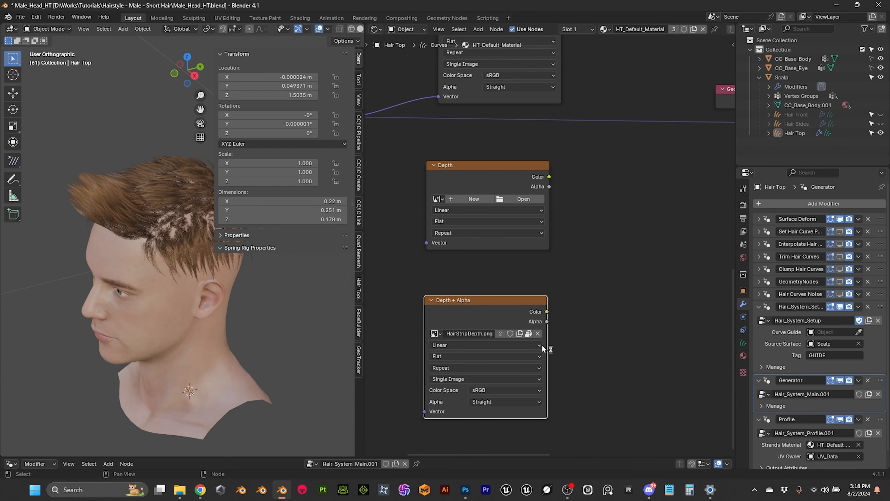
{"action": "left_click", "coordinate": [531, 200]}
{"action": "double_click", "coordinate": [340, 150]}
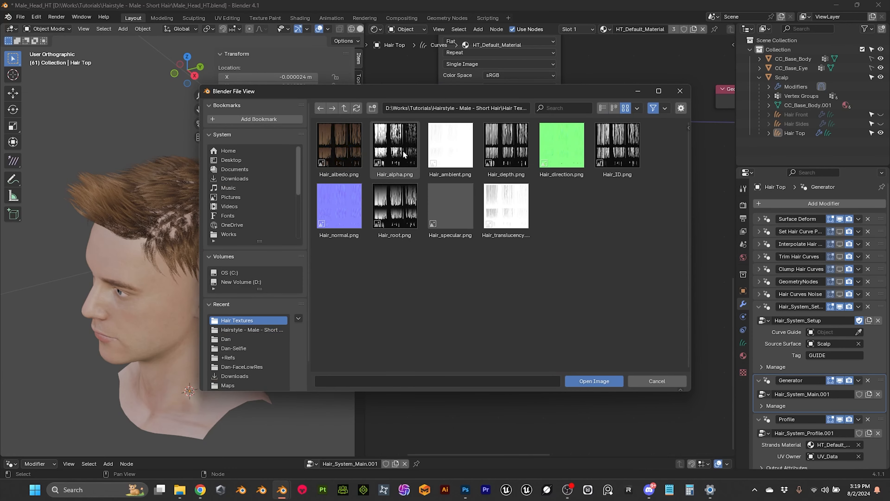
{"action": "left_click", "coordinate": [513, 152]}
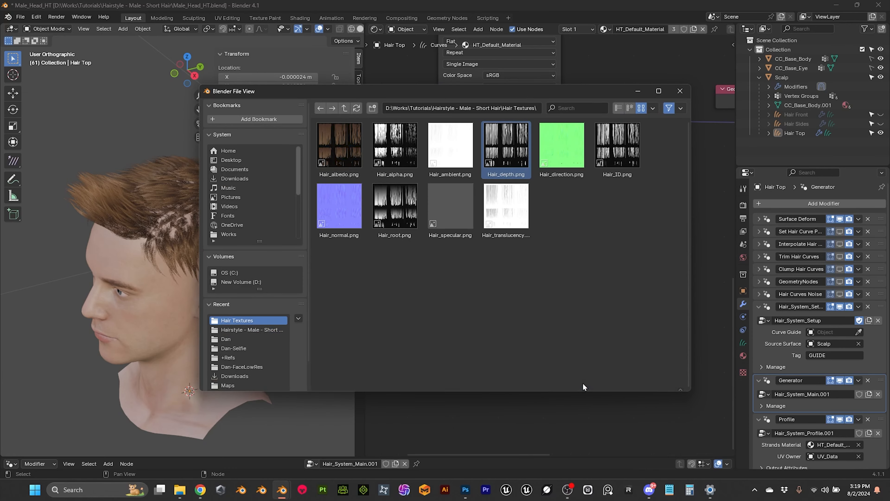
{"action": "left_click", "coordinate": [583, 384]}
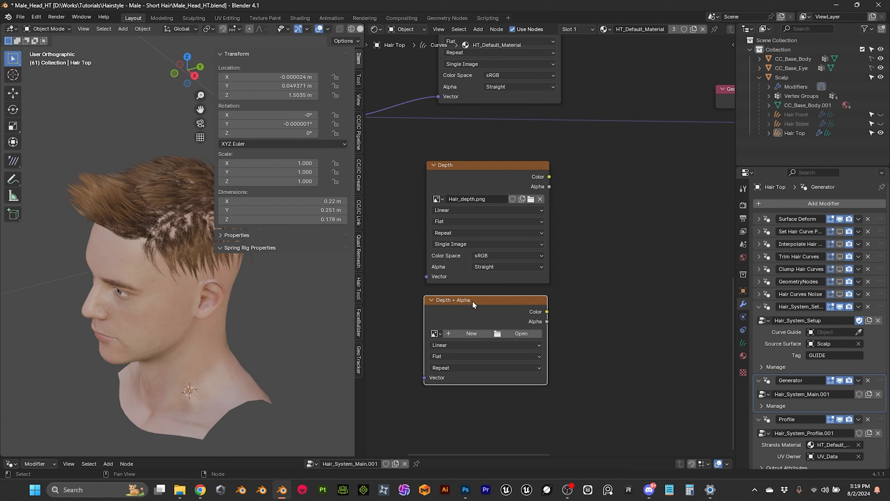
- Relabel the lowest Depth + Alpha copy as Alpha
{"action": "key", "text": "F2"}
{"action": "left_click", "coordinate": [453, 301]}
{"action": "left_click_drag", "start_coordinate": [445, 300], "coordinate": [404, 303]}
{"action": "key", "text": "BackSpace"}
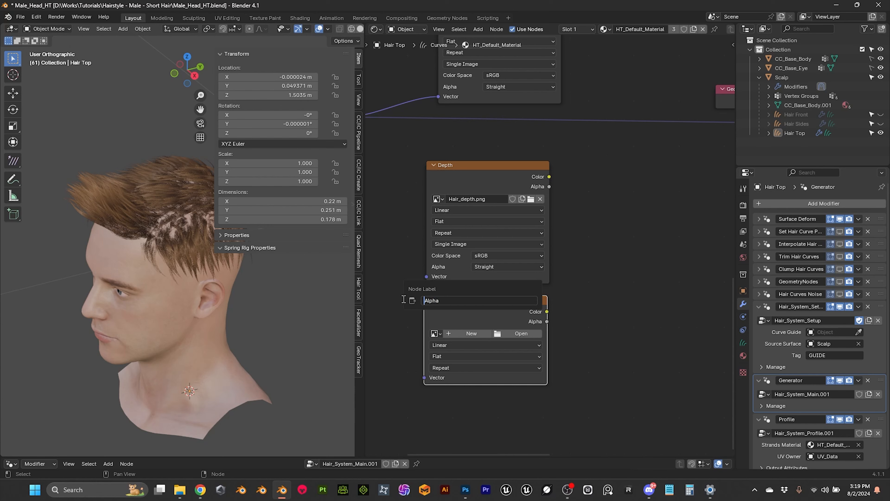
{"action": "key", "text": "Return"}
- Load Hair_alpha.png from the Hair Textures folder into the Alpha node
{"action": "left_click", "coordinate": [521, 333]}
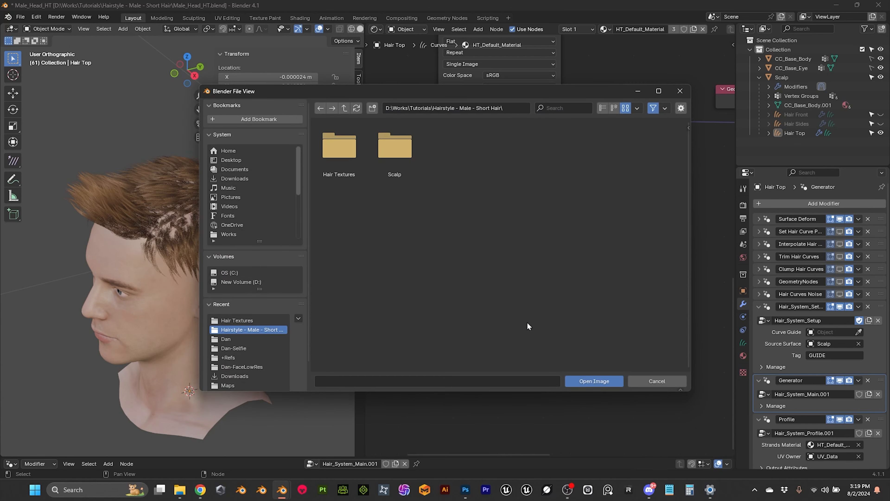
{"action": "double_click", "coordinate": [340, 149]}
{"action": "left_click", "coordinate": [394, 145]}
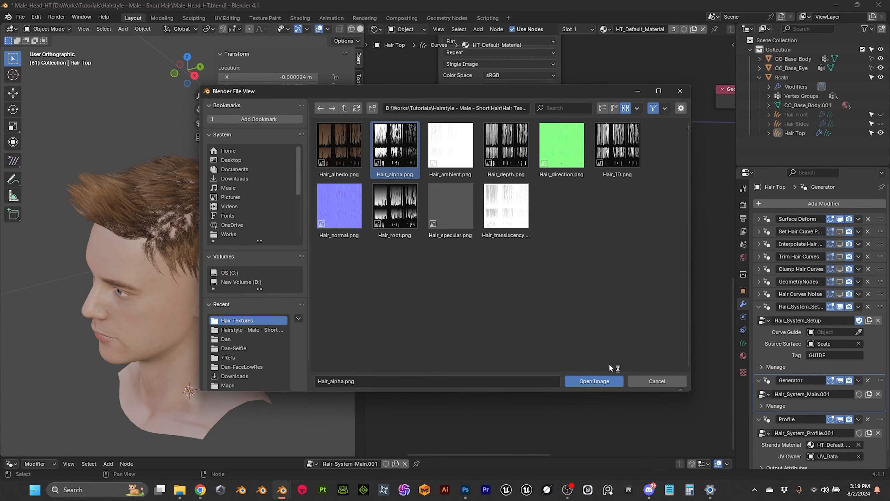
{"action": "left_click", "coordinate": [593, 379]}
- Connect the Color outputs of the Depth and Alpha nodes to the matching Depth and Alpha reroute points
{"action": "scroll", "coordinate": [610, 308], "scroll_direction": "down", "scroll_amount": 2}
{"action": "middle_click_drag", "start_coordinate": [636, 272], "coordinate": [540, 356]}
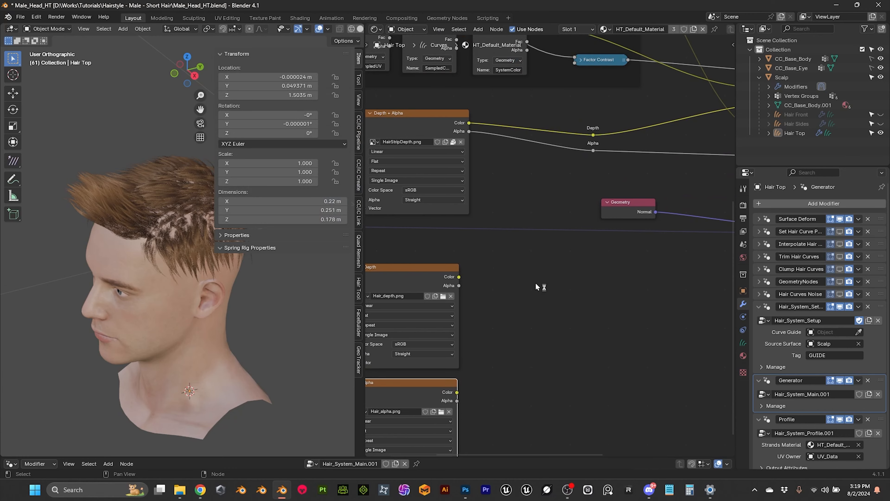
{"action": "middle_click_drag", "start_coordinate": [524, 285], "coordinate": [571, 285]}
{"action": "left_click_drag", "start_coordinate": [507, 277], "coordinate": [645, 136]}
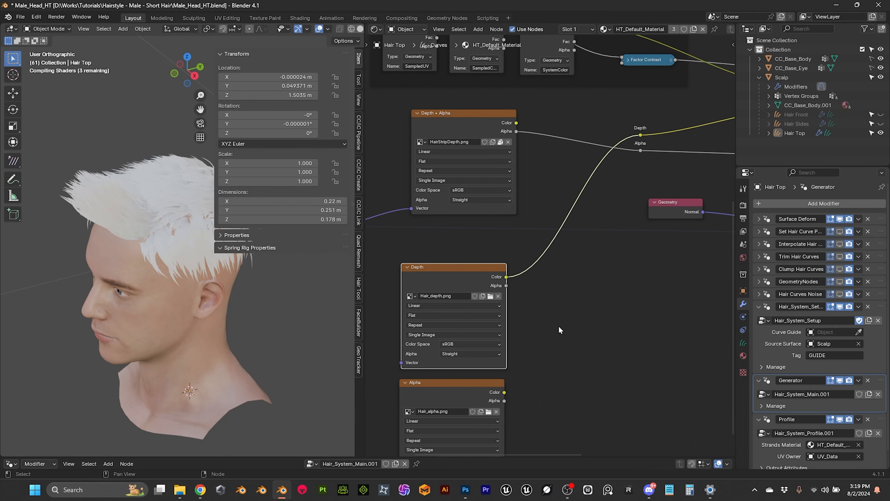
{"action": "left_click_drag", "start_coordinate": [505, 395], "coordinate": [641, 151]}
- Connect the HTool_UV node's UV output to the Vector inputs of the Depth, Alpha and Base Color texture nodes
{"action": "scroll", "coordinate": [557, 283], "scroll_direction": "down", "scroll_amount": 1}
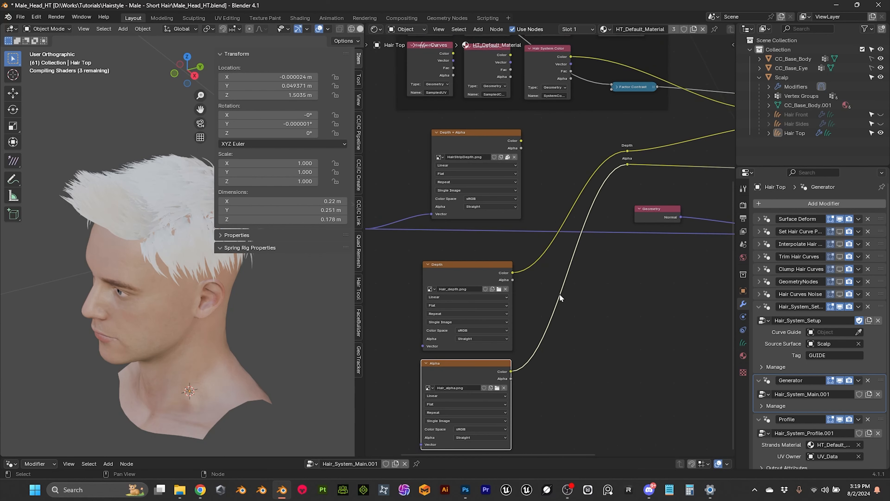
{"action": "middle_click_drag", "start_coordinate": [640, 282], "coordinate": [645, 268]}
{"action": "scroll", "coordinate": [622, 280], "scroll_direction": "down", "scroll_amount": 3}
{"action": "scroll", "coordinate": [622, 280], "scroll_direction": "up", "scroll_amount": 4}
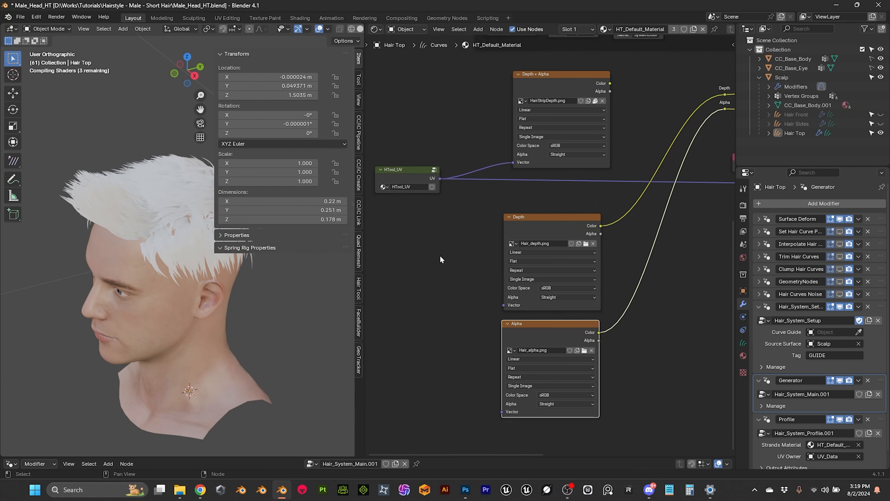
{"action": "left_click_drag", "start_coordinate": [440, 178], "coordinate": [504, 305]}
{"action": "left_click_drag", "start_coordinate": [441, 181], "coordinate": [502, 411]}
{"action": "middle_click_drag", "start_coordinate": [446, 79], "coordinate": [447, 253]}
{"action": "scroll", "coordinate": [502, 237], "scroll_direction": "down", "scroll_amount": 4}
{"action": "scroll", "coordinate": [446, 277], "scroll_direction": "up", "scroll_amount": 2}
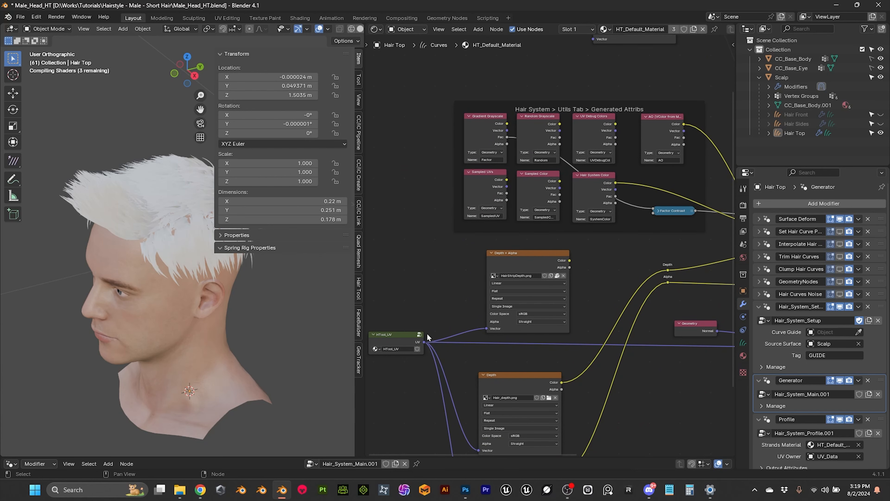
{"action": "left_click_drag", "start_coordinate": [425, 343], "coordinate": [601, 65]}
{"action": "scroll", "coordinate": [614, 274], "scroll_direction": "down", "scroll_amount": 2}
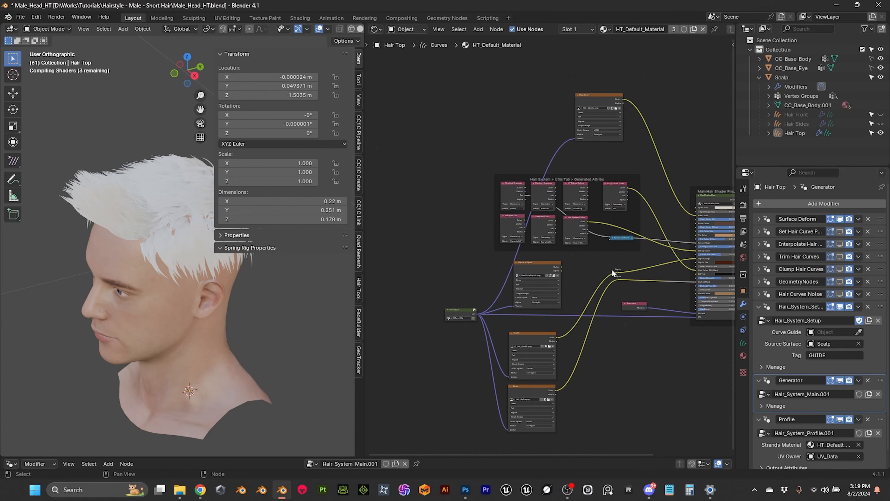
- Set the color space of the Depth and Alpha texture nodes to Non-Color
{"action": "mouse_move", "coordinate": [656, 340]}
{"action": "middle_mouse_down"}
{"action": "mouse_move", "coordinate": [606, 284]}
{"action": "mouse_move", "coordinate": [606, 302]}
{"action": "middle_mouse_up"}
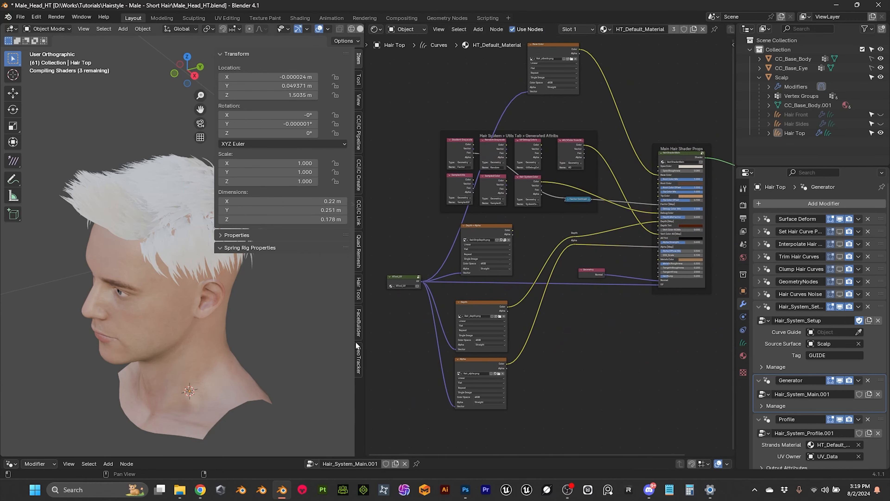
{"action": "middle_click_drag", "start_coordinate": [228, 301], "coordinate": [185, 308]}
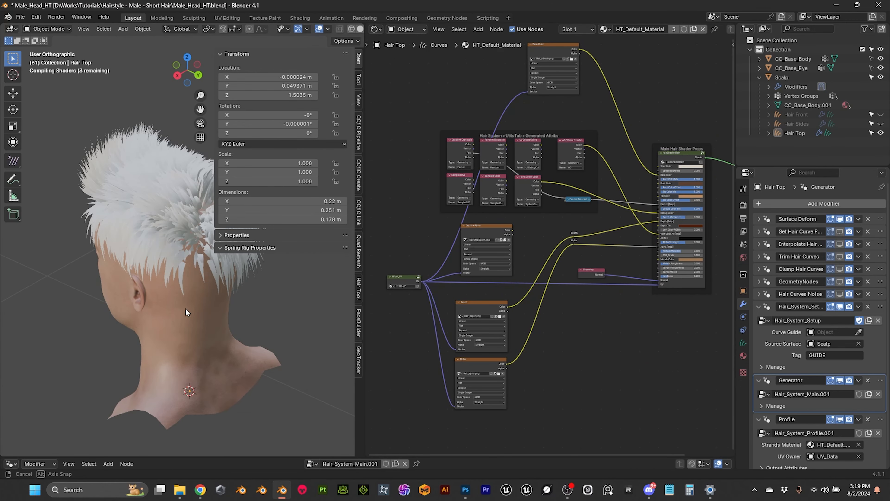
{"action": "middle_click_drag", "start_coordinate": [520, 349], "coordinate": [189, 303]}
{"action": "scroll", "coordinate": [190, 303], "scroll_direction": "up", "scroll_amount": 5}
{"action": "middle_click_drag", "start_coordinate": [219, 333], "coordinate": [204, 321]}
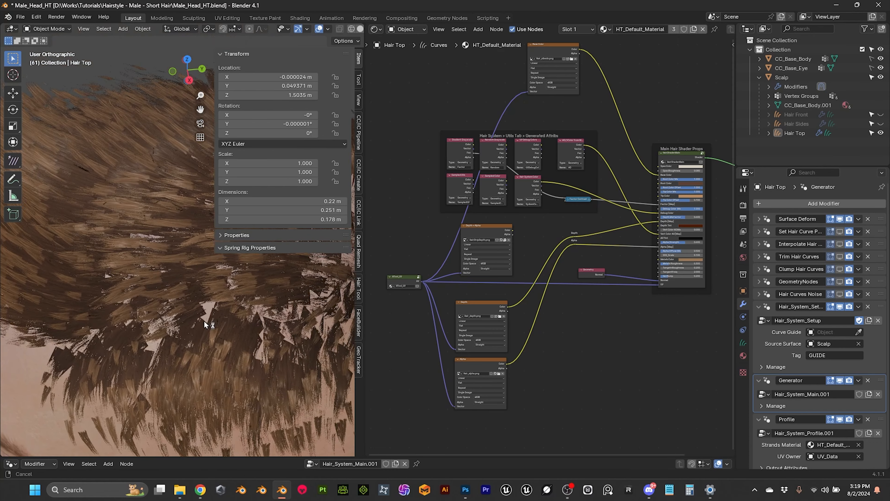
{"action": "scroll", "coordinate": [473, 375], "scroll_direction": "up", "scroll_amount": 3}
{"action": "middle_click_drag", "start_coordinate": [563, 290], "coordinate": [622, 214]}
{"action": "scroll", "coordinate": [567, 297], "scroll_direction": "up", "scroll_amount": 5}
{"action": "scroll", "coordinate": [569, 250], "scroll_direction": "up", "scroll_amount": 2}
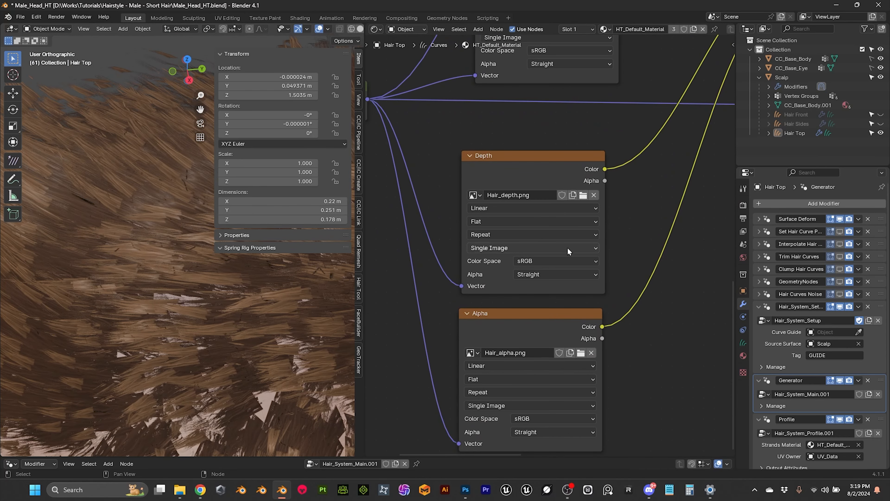
{"action": "left_click", "coordinate": [535, 260]}
{"action": "left_click", "coordinate": [638, 346]}
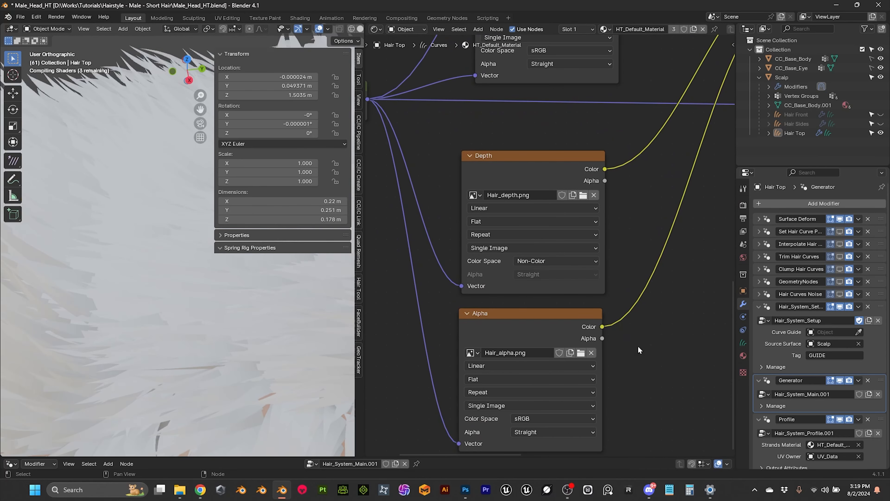
{"action": "left_click", "coordinate": [541, 419]}
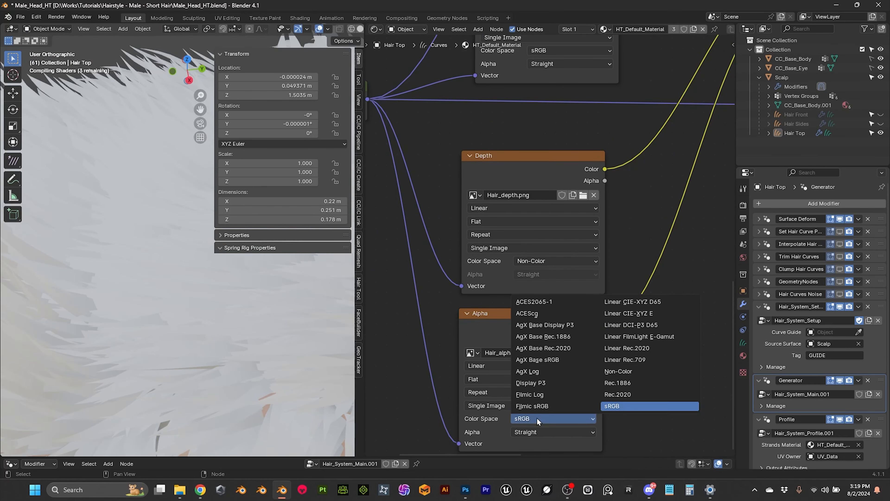
{"action": "left_click", "coordinate": [631, 374]}
- Join the Shader Editor area into the 3D viewport so the hair view takes the full width
{"action": "scroll", "coordinate": [625, 276], "scroll_direction": "down", "scroll_amount": 4}
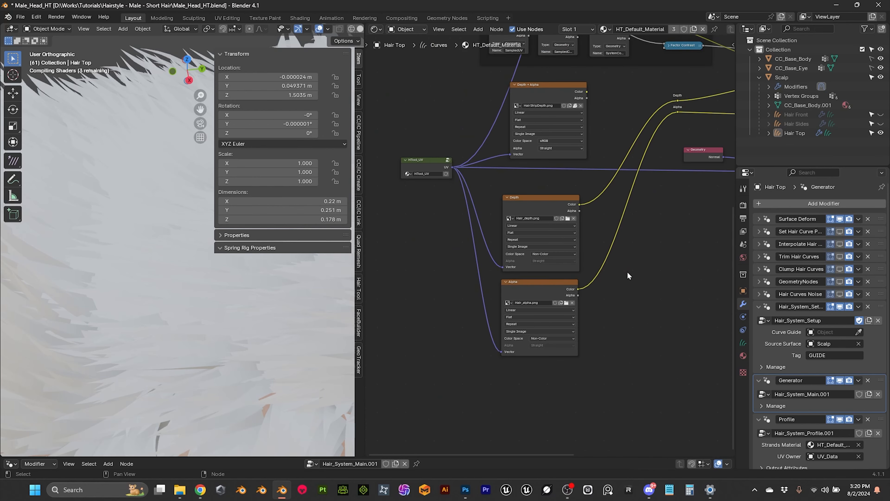
{"action": "scroll", "coordinate": [226, 304], "scroll_direction": "down", "scroll_amount": 6}
{"action": "mouse_move", "coordinate": [222, 291]}
{"action": "middle_mouse_down"}
{"action": "mouse_move", "coordinate": [265, 287]}
{"action": "mouse_move", "coordinate": [262, 299]}
{"action": "mouse_move", "coordinate": [184, 297]}
{"action": "middle_mouse_up"}
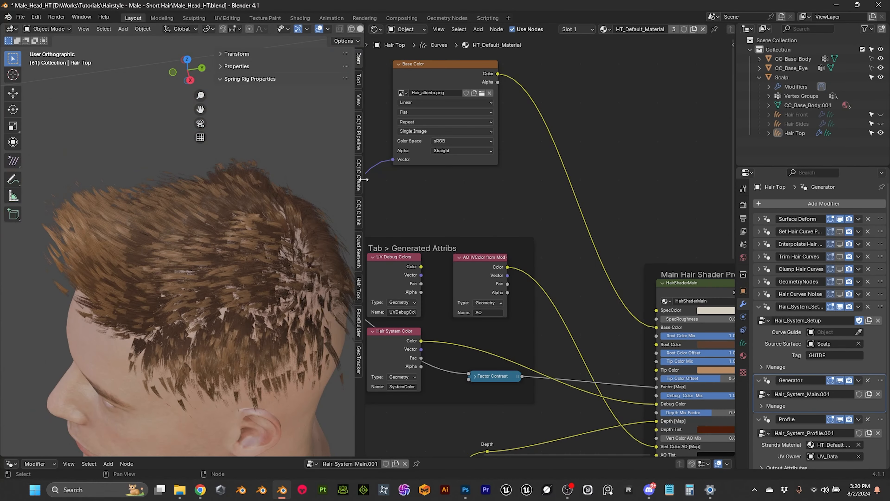
{"action": "right_click", "coordinate": [364, 180]}
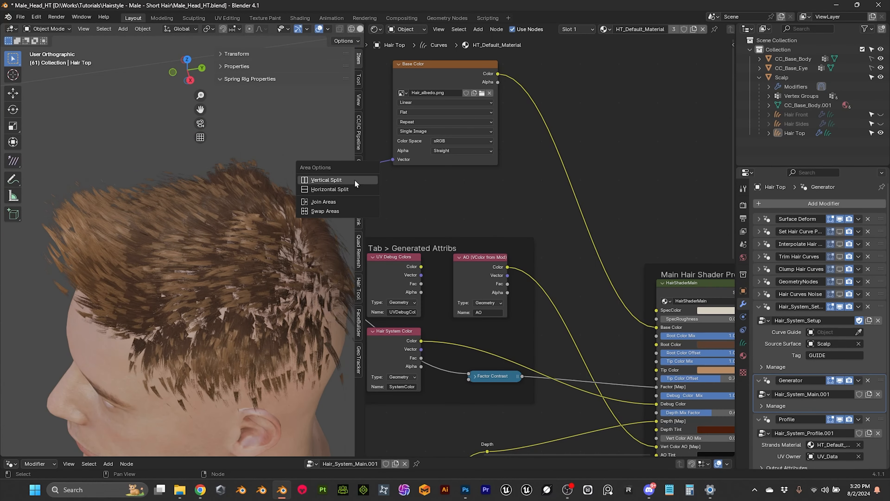
{"action": "left_click", "coordinate": [324, 201]}
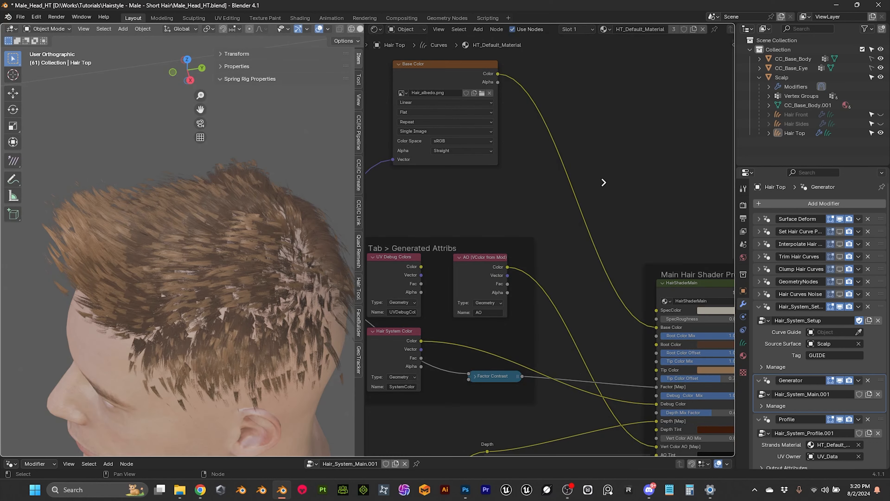
{"action": "left_click", "coordinate": [607, 181]}
{"action": "scroll", "coordinate": [375, 206], "scroll_direction": "down", "scroll_amount": 5}
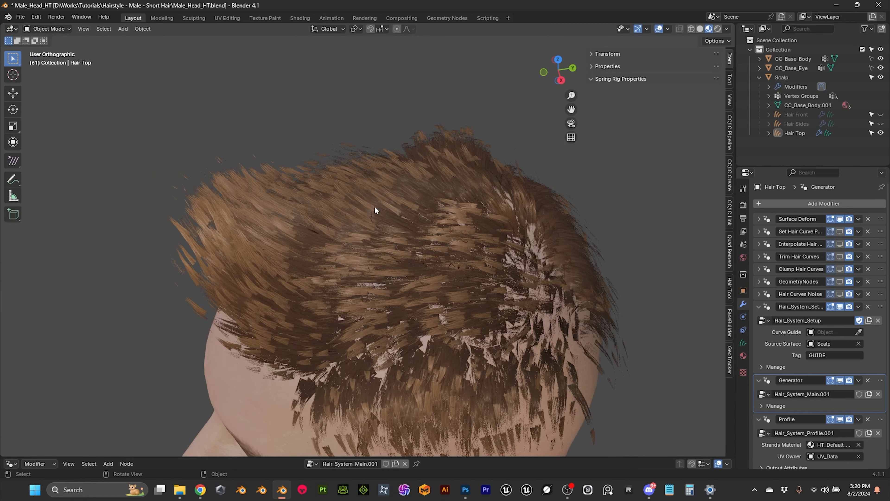
- Select Hair Top, switch to the UV Editing workspace and show its 3D view in Material Preview shading
{"action": "left_click", "coordinate": [351, 236]}
{"action": "middle_click_drag", "start_coordinate": [351, 236], "coordinate": [337, 196]}
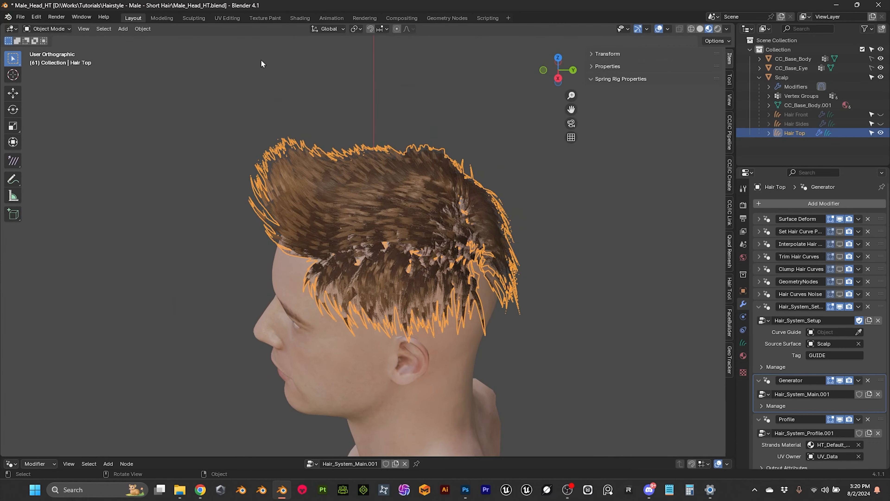
{"action": "left_click", "coordinate": [227, 18]}
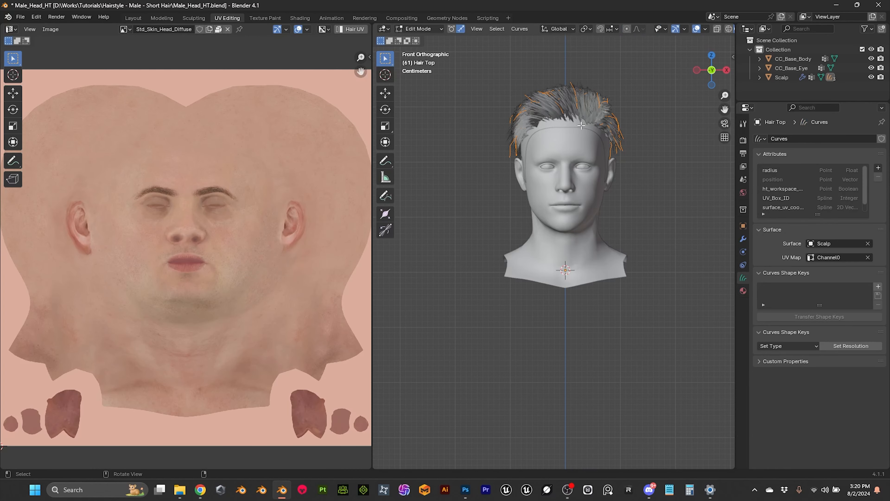
{"action": "mouse_move", "coordinate": [575, 119]}
{"action": "middle_mouse_down"}
{"action": "mouse_move", "coordinate": [616, 184]}
{"action": "mouse_move", "coordinate": [636, 247]}
{"action": "middle_mouse_up"}
{"action": "scroll", "coordinate": [648, 226], "scroll_direction": "up", "scroll_amount": 3}
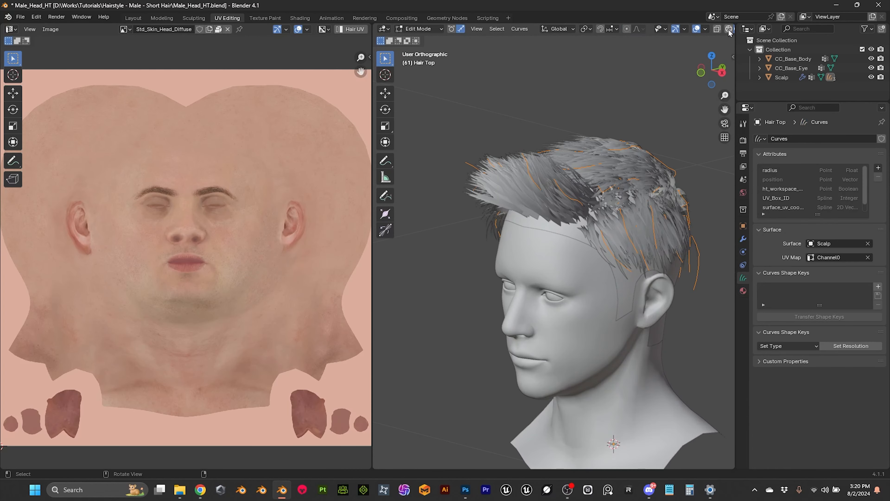
{"action": "scroll", "coordinate": [728, 32], "scroll_direction": "down", "scroll_amount": 3}
{"action": "left_click", "coordinate": [709, 29]}
{"action": "middle_click_drag", "start_coordinate": [637, 121], "coordinate": [606, 168]}
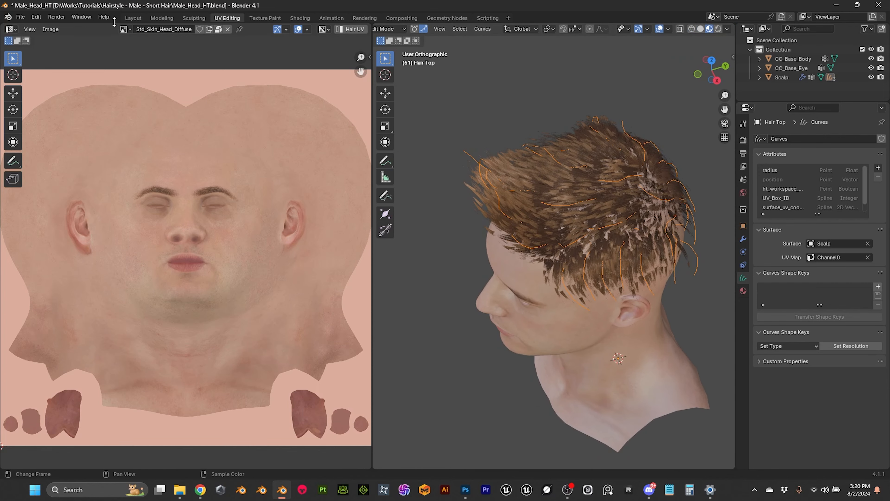
- Display the Hair_alpha.png image in the UV editor
{"action": "left_click", "coordinate": [124, 29]}
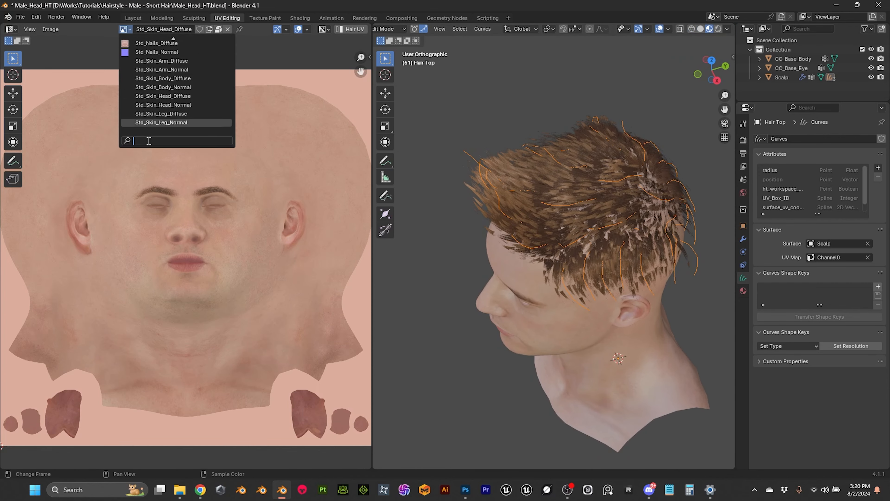
{"action": "type", "text": "alpha"}
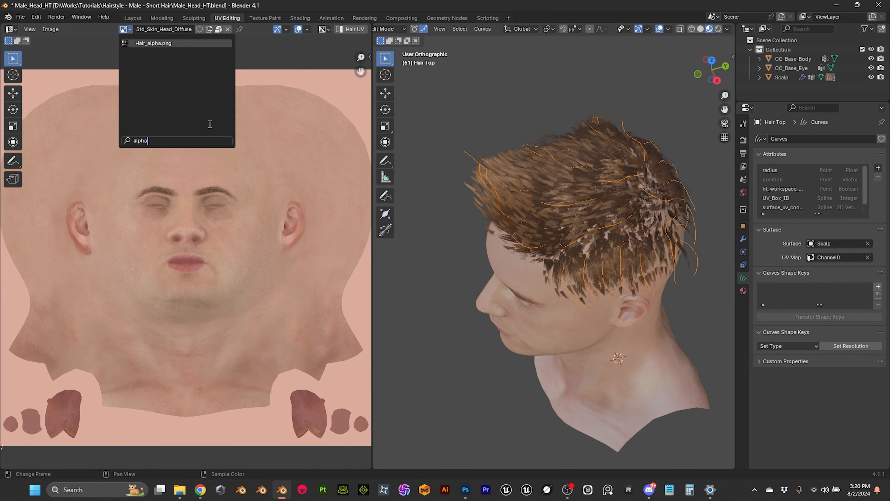
{"action": "left_click", "coordinate": [182, 44]}
{"action": "scroll", "coordinate": [112, 328], "scroll_direction": "down", "scroll_amount": 4}
{"action": "scroll", "coordinate": [272, 216], "scroll_direction": "up", "scroll_amount": 3}
- Start editing the hair UV boxes and delete boxes 1 to 4, keeping only box 0
{"action": "left_click", "coordinate": [357, 29]}
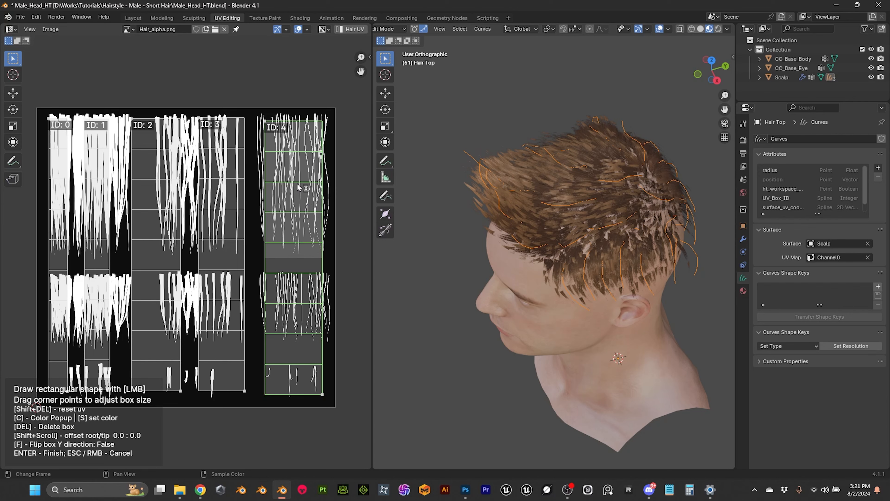
{"action": "key", "text": "Delete"}
{"action": "key", "text": "Delete"}
{"action": "key", "text": "Delete"}
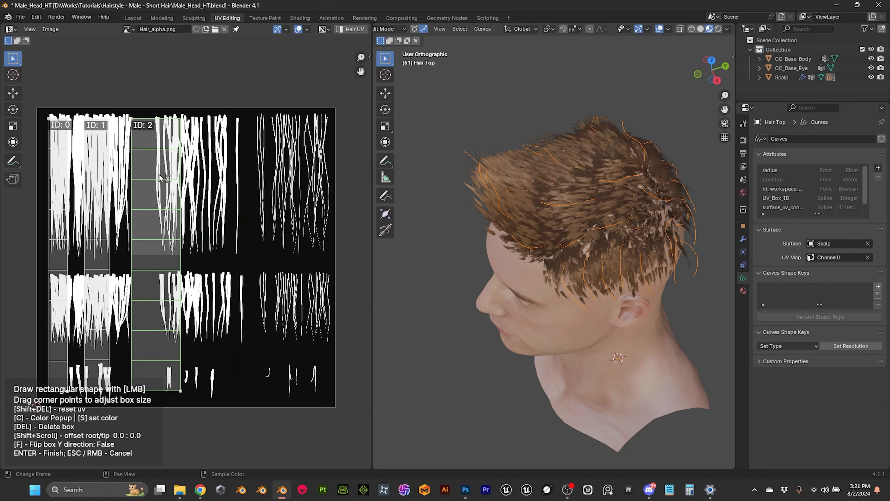
{"action": "key", "text": "Delete"}
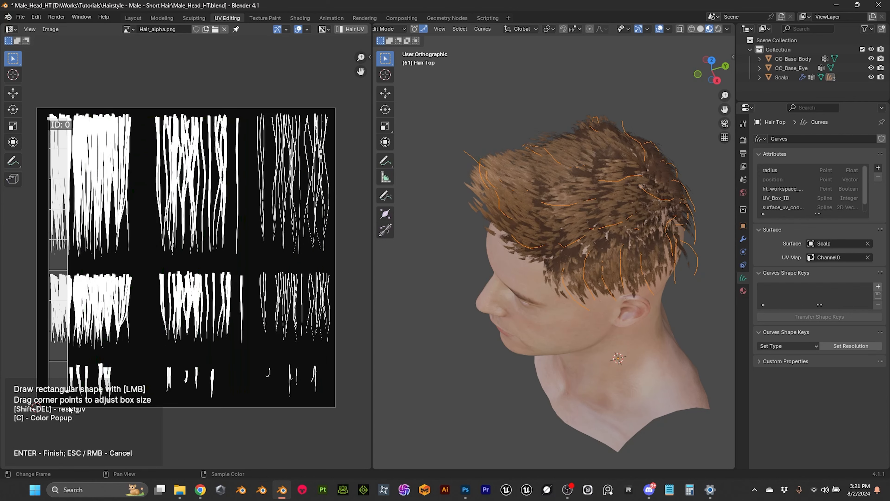
- Resize UV box 0 so it tightly frames only the dense cluster of long strands
{"action": "scroll", "coordinate": [135, 336], "scroll_direction": "down", "scroll_amount": 2}
{"action": "left_click_drag", "start_coordinate": [111, 342], "coordinate": [153, 260]}
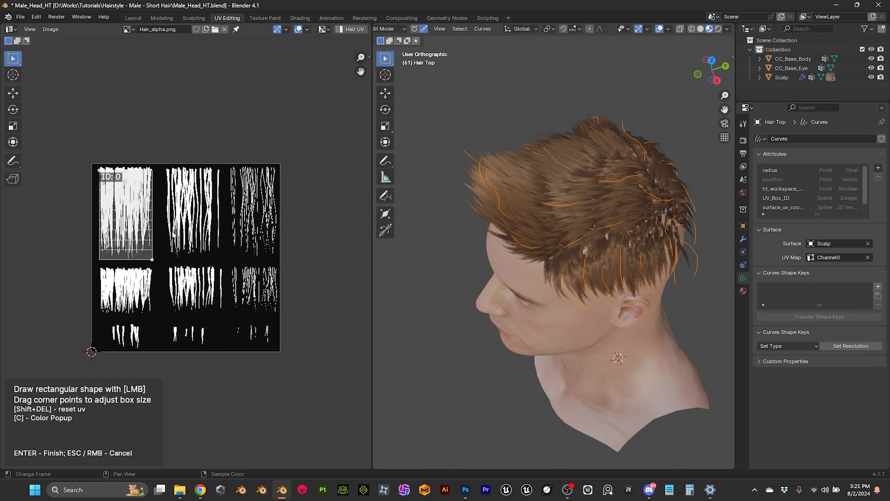
{"action": "scroll", "coordinate": [171, 207], "scroll_direction": "up", "scroll_amount": 4}
{"action": "scroll", "coordinate": [172, 202], "scroll_direction": "down", "scroll_amount": 2}
{"action": "middle_click_drag", "start_coordinate": [172, 202], "coordinate": [252, 269]}
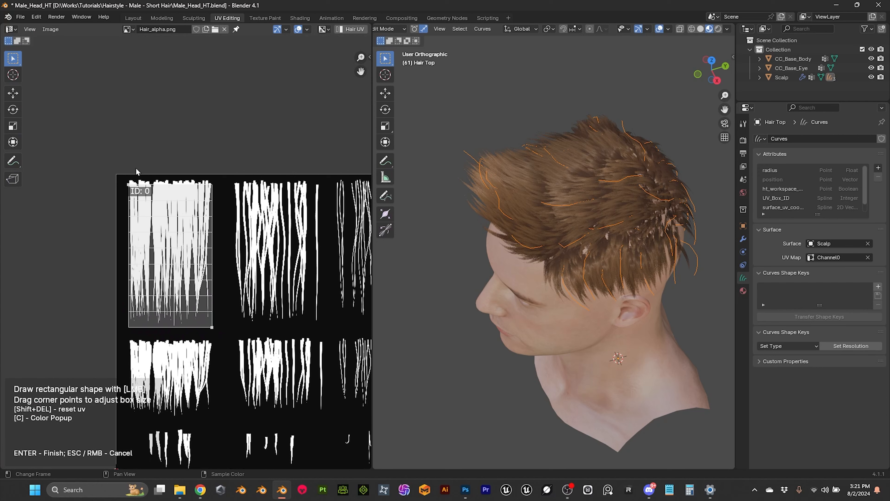
{"action": "left_click_drag", "start_coordinate": [129, 187], "coordinate": [130, 181]}
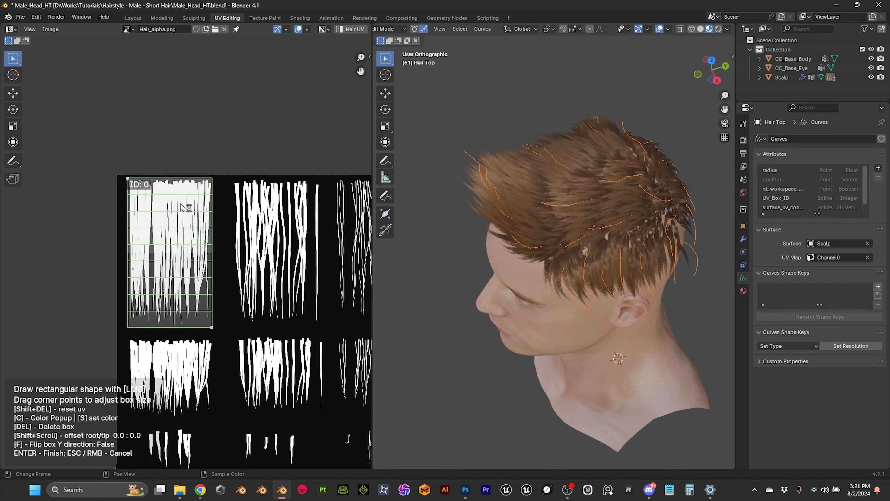
- Draw UV boxes around the other two long strand clusters and each of the three medium-length clusters
{"action": "middle_click_drag", "start_coordinate": [239, 187], "coordinate": [162, 126]}
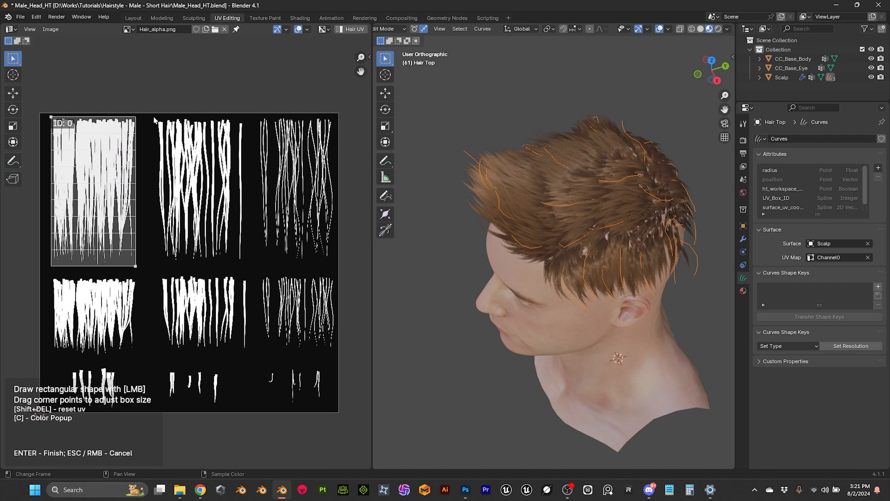
{"action": "left_click_drag", "start_coordinate": [155, 117], "coordinate": [244, 267]}
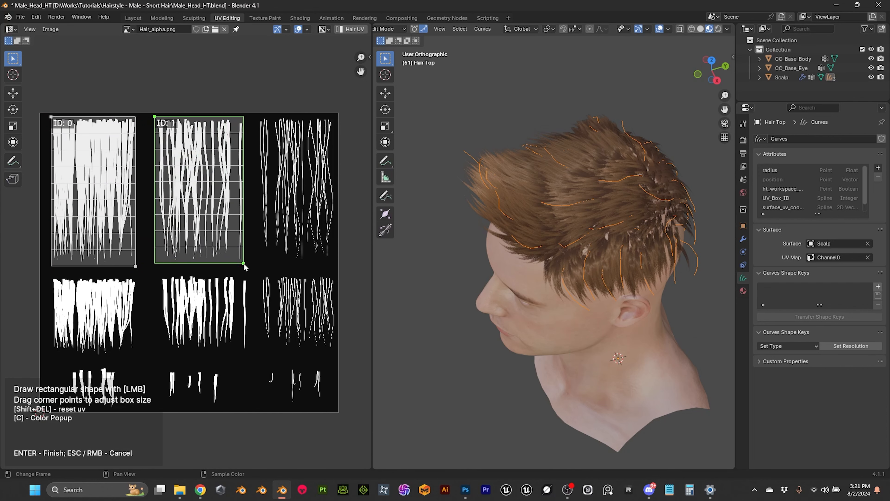
{"action": "left_click_drag", "start_coordinate": [258, 117], "coordinate": [335, 261]}
{"action": "left_click_drag", "start_coordinate": [50, 277], "coordinate": [139, 360]}
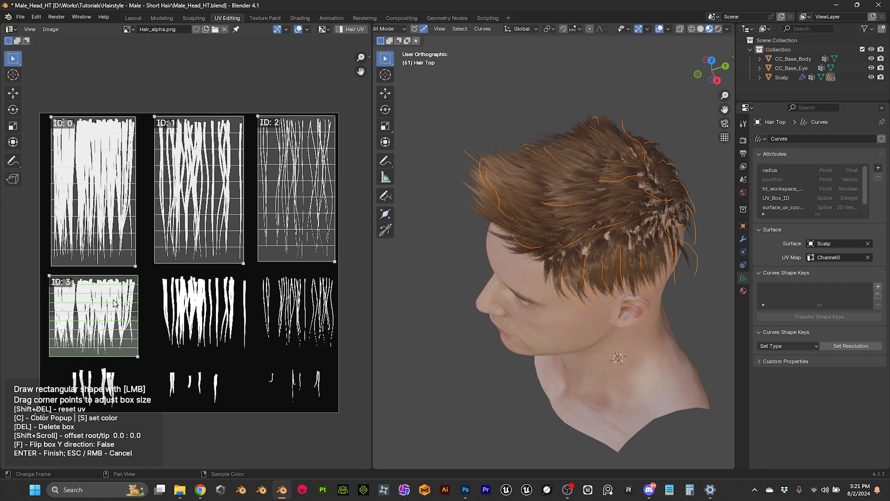
{"action": "left_click_drag", "start_coordinate": [161, 276], "coordinate": [248, 352]}
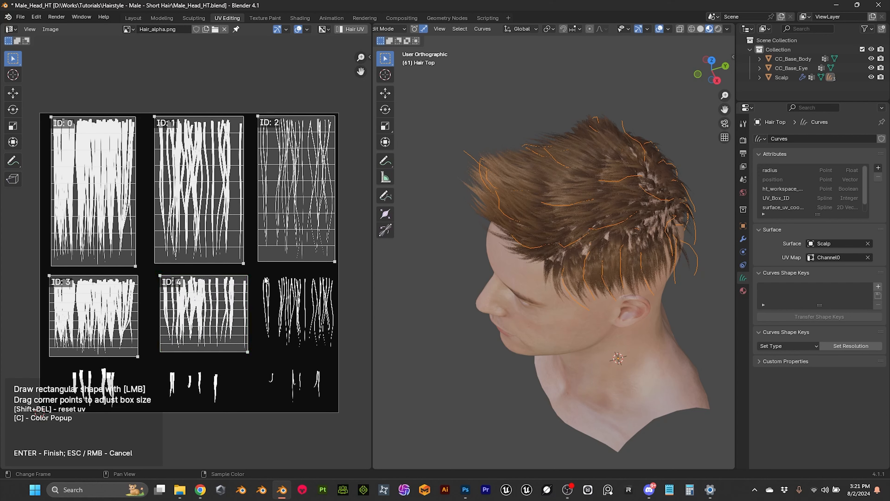
{"action": "left_click_drag", "start_coordinate": [260, 277], "coordinate": [336, 354]}
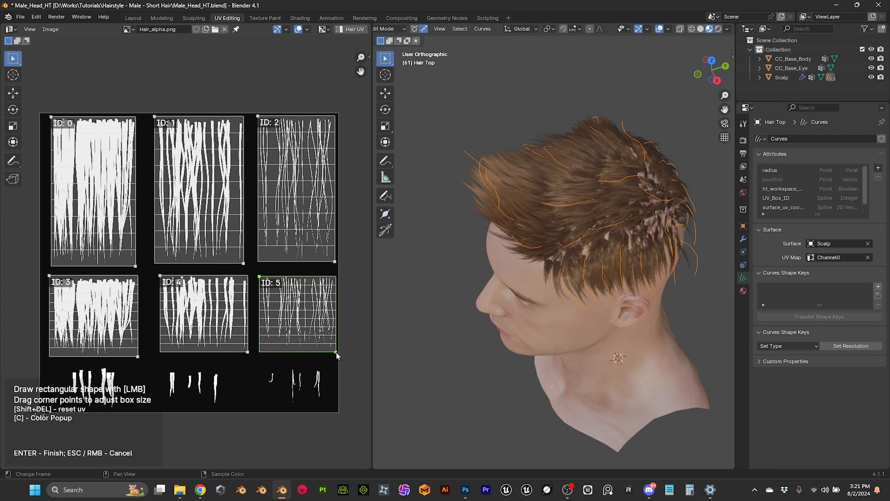
- Draw five UV boxes over the short strands in the lowest row of the texture and finish the UV drawing
{"action": "middle_click_drag", "start_coordinate": [235, 375], "coordinate": [231, 308]}
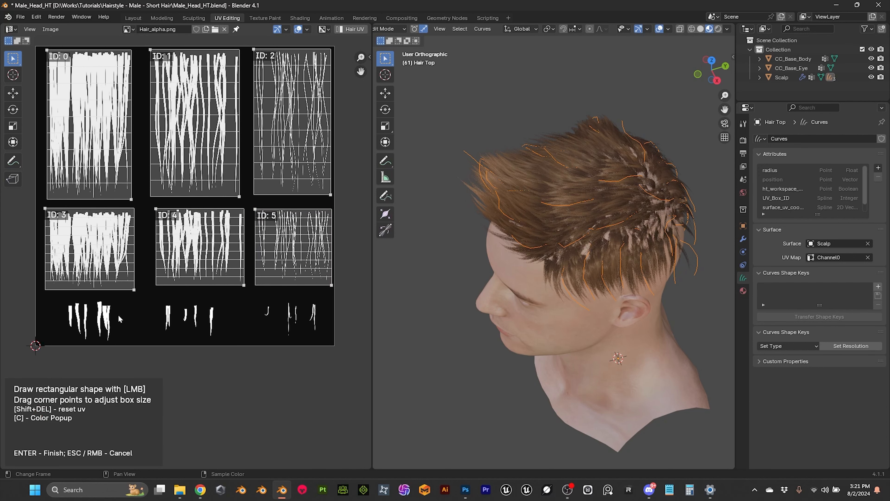
{"action": "left_click_drag", "start_coordinate": [65, 301], "coordinate": [90, 345]}
{"action": "left_click_drag", "start_coordinate": [96, 300], "coordinate": [112, 343]}
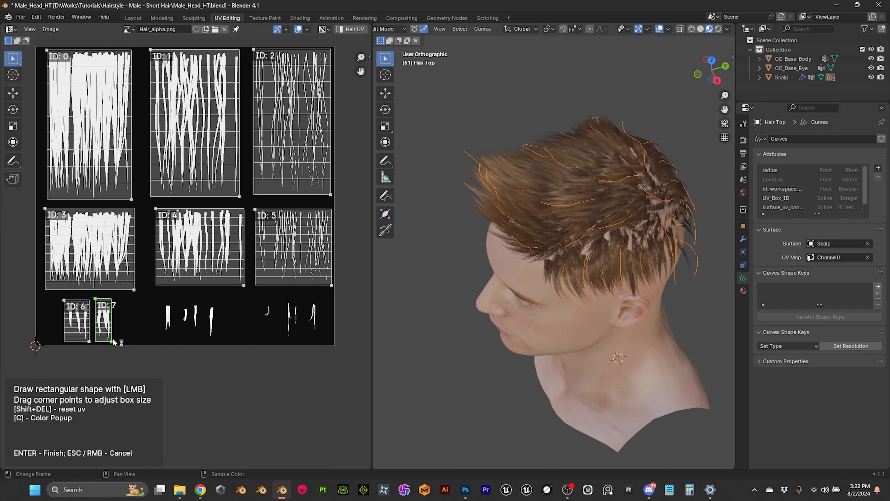
{"action": "left_click_drag", "start_coordinate": [160, 301], "coordinate": [198, 331]}
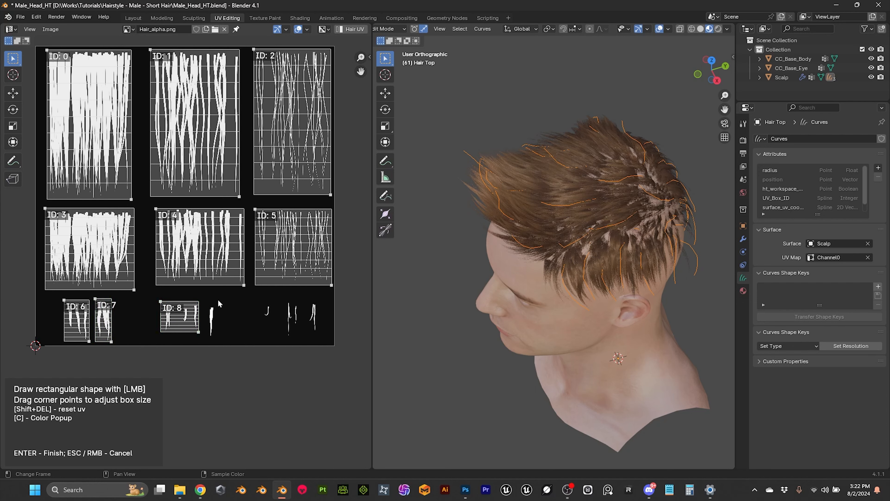
{"action": "left_click_drag", "start_coordinate": [195, 299], "coordinate": [216, 338]}
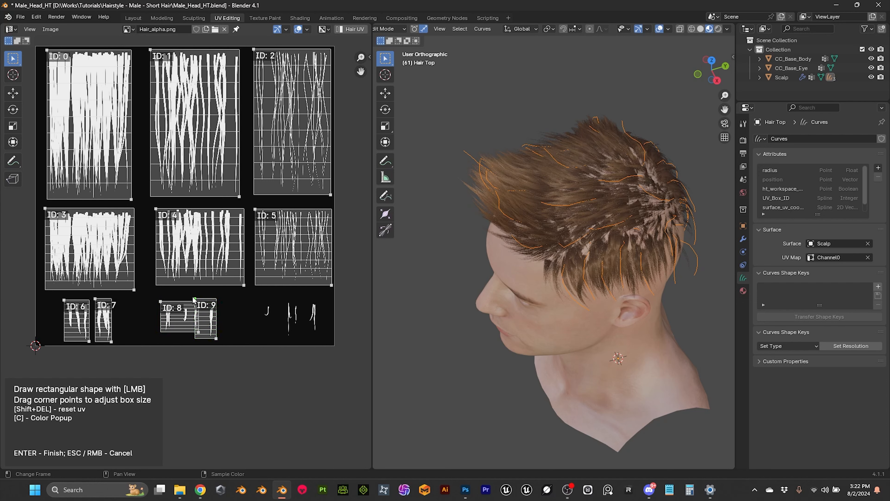
{"action": "left_click_drag", "start_coordinate": [195, 300], "coordinate": [183, 303]}
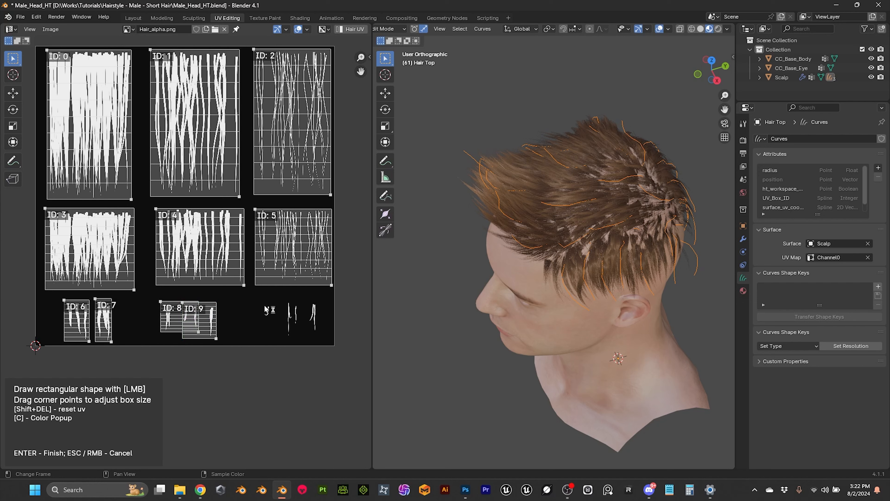
{"action": "left_click_drag", "start_coordinate": [263, 302], "coordinate": [320, 340]}
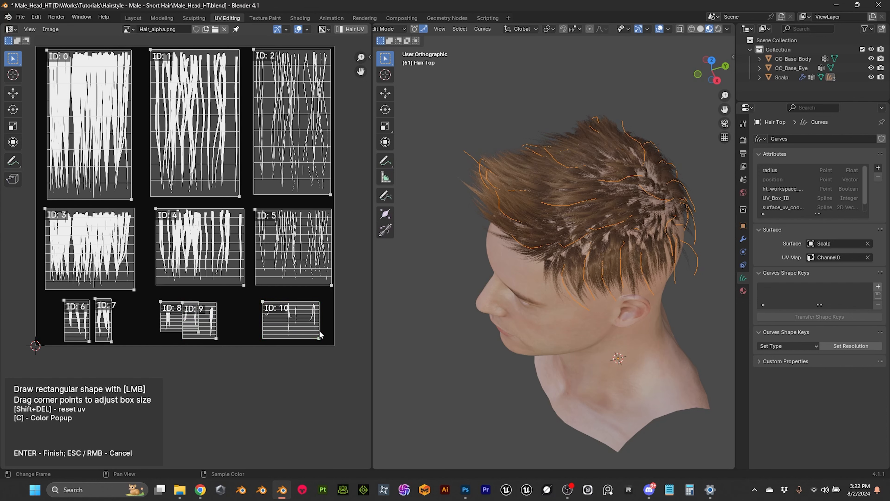
{"action": "key", "text": "Return"}
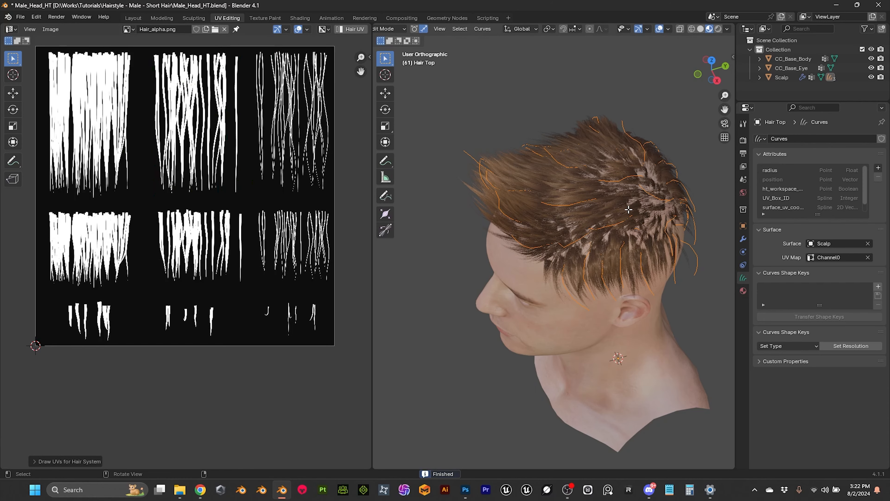
- Check the hair cards up close, return to the Layout workspace and select Hair Top
{"action": "middle_click_drag", "start_coordinate": [629, 209], "coordinate": [606, 224]}
{"action": "scroll", "coordinate": [610, 226], "scroll_direction": "up", "scroll_amount": 4}
{"action": "middle_click_drag", "start_coordinate": [663, 242], "coordinate": [404, 251], "text": "shift"}
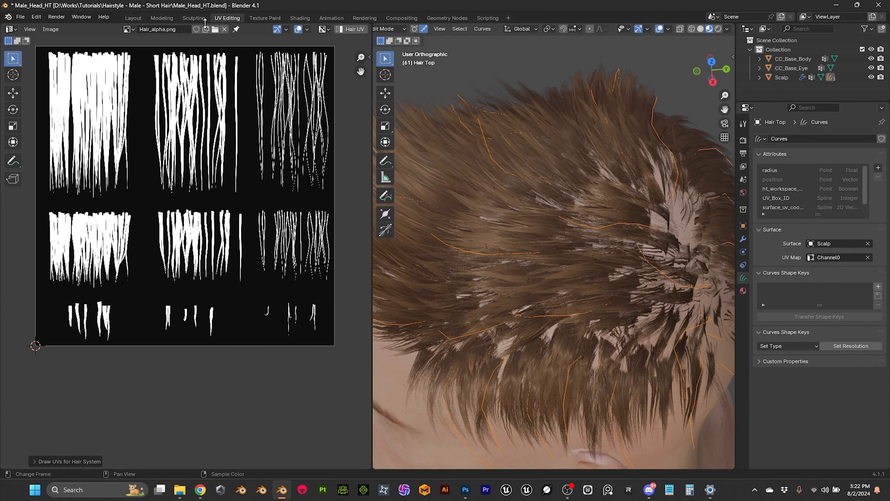
{"action": "left_click", "coordinate": [134, 18]}
{"action": "left_click", "coordinate": [426, 120]}
{"action": "middle_click_drag", "start_coordinate": [426, 120], "coordinate": [446, 163]}
{"action": "scroll", "coordinate": [446, 163], "scroll_direction": "up", "scroll_amount": 2}
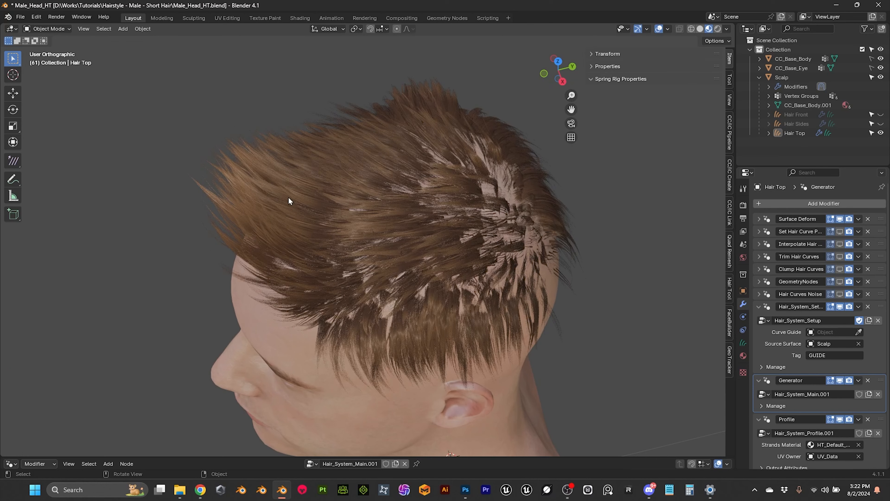
{"action": "middle_click_drag", "start_coordinate": [340, 203], "coordinate": [300, 171]}
{"action": "left_click", "coordinate": [300, 172]}
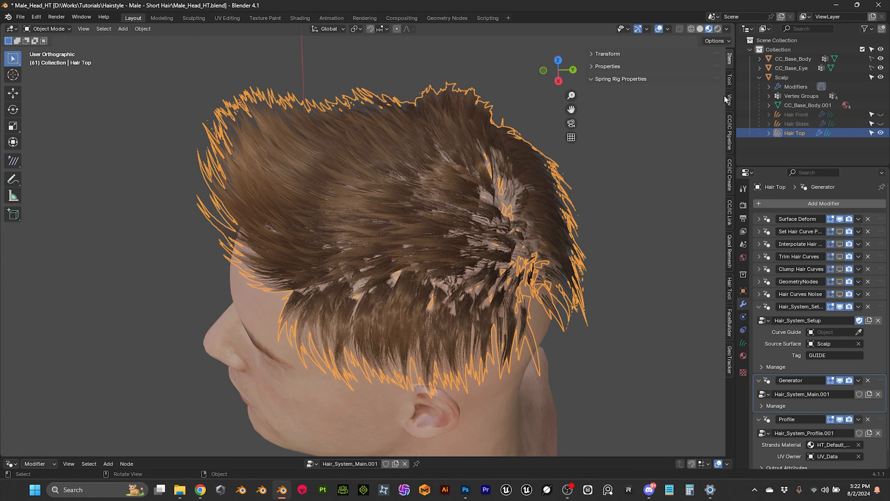
- Restrict Hair Top's UV Regions Distribute deformer to UV regions 0 and 1, and review the hair from several angles
{"action": "left_click", "coordinate": [730, 293]}
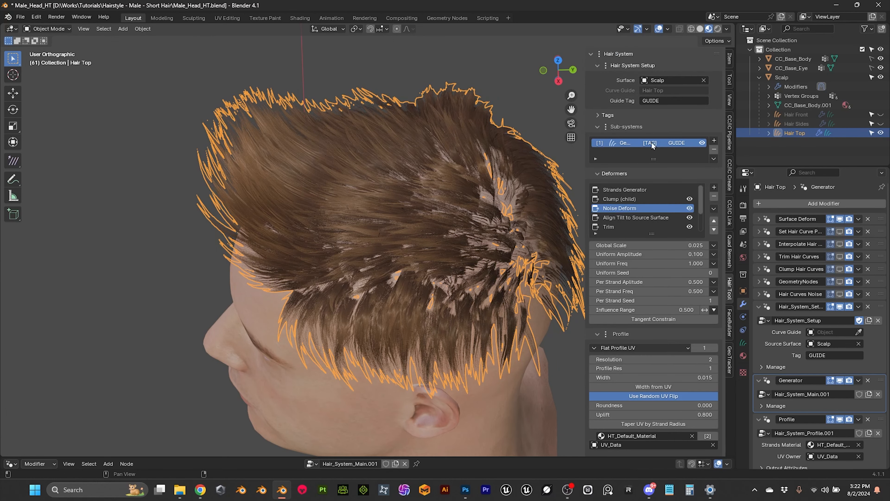
{"action": "scroll", "coordinate": [642, 224], "scroll_direction": "down", "scroll_amount": 3}
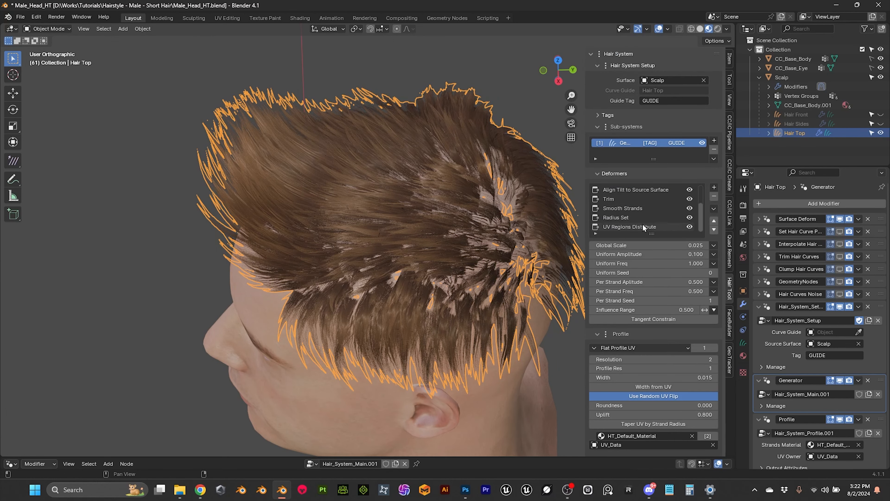
{"action": "left_click", "coordinate": [615, 227]}
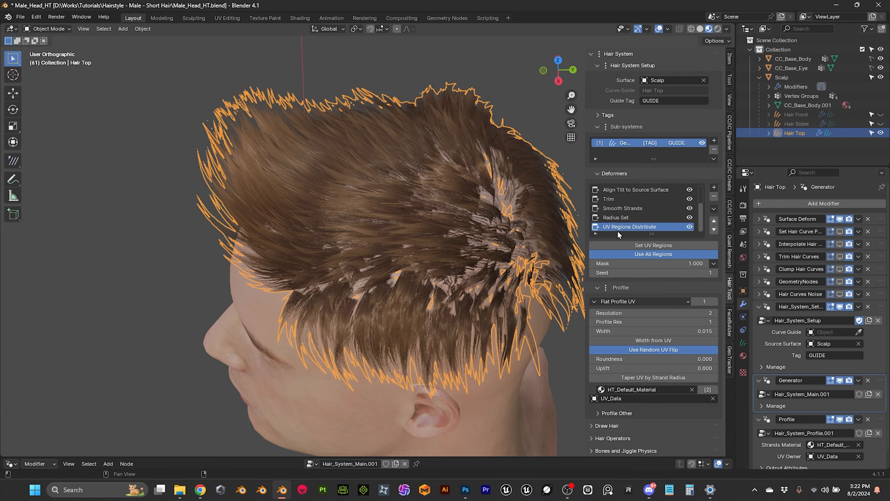
{"action": "left_click", "coordinate": [663, 245]}
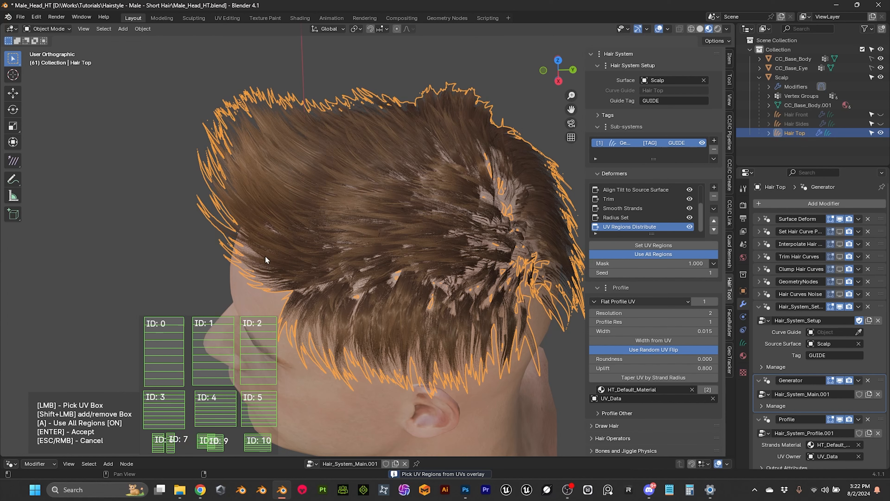
{"action": "left_click", "coordinate": [160, 339]}
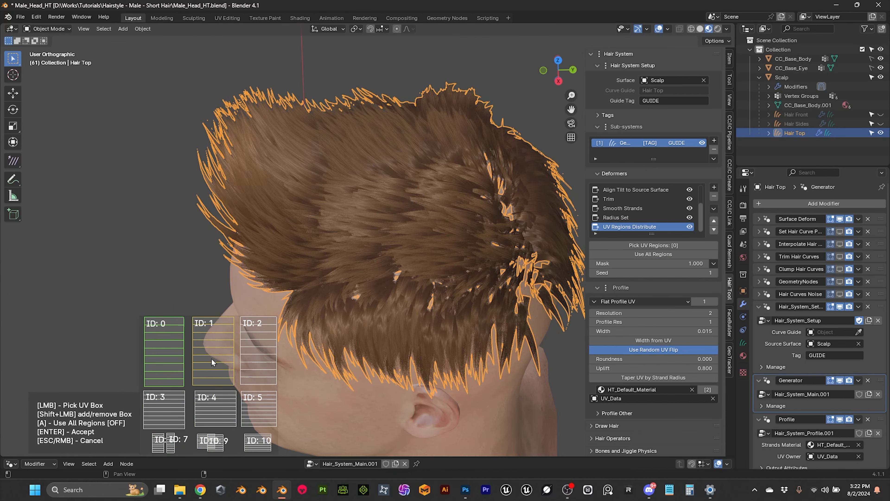
{"action": "left_click", "coordinate": [212, 359]}
{"action": "middle_click_drag", "start_coordinate": [371, 234], "coordinate": [301, 246]}
{"action": "left_click", "coordinate": [169, 347], "text": "shift"}
{"action": "middle_click_drag", "start_coordinate": [353, 225], "coordinate": [391, 200]}
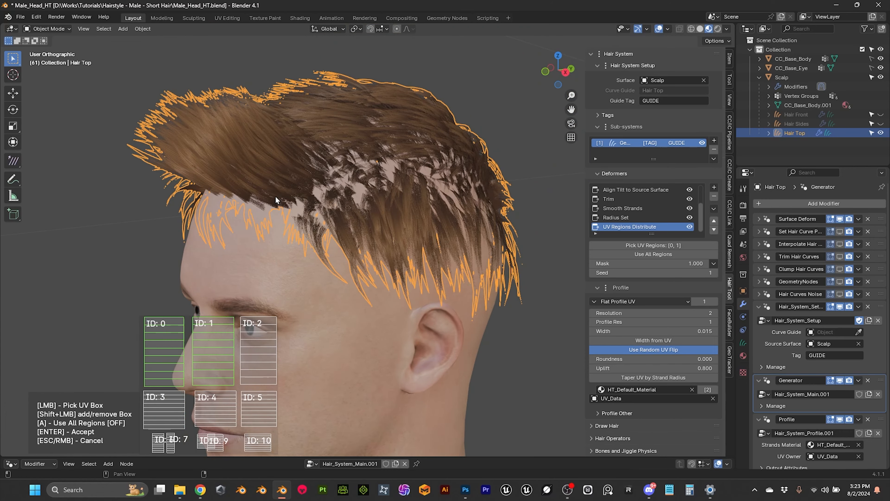
{"action": "key", "text": "Return"}
{"action": "middle_click_drag", "start_coordinate": [479, 196], "coordinate": [441, 209]}
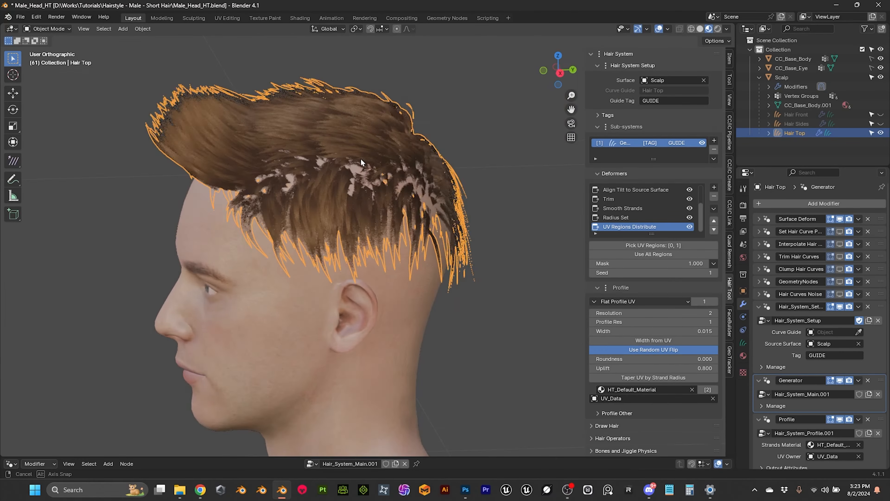
{"action": "middle_click_drag", "start_coordinate": [361, 158], "coordinate": [434, 154]}
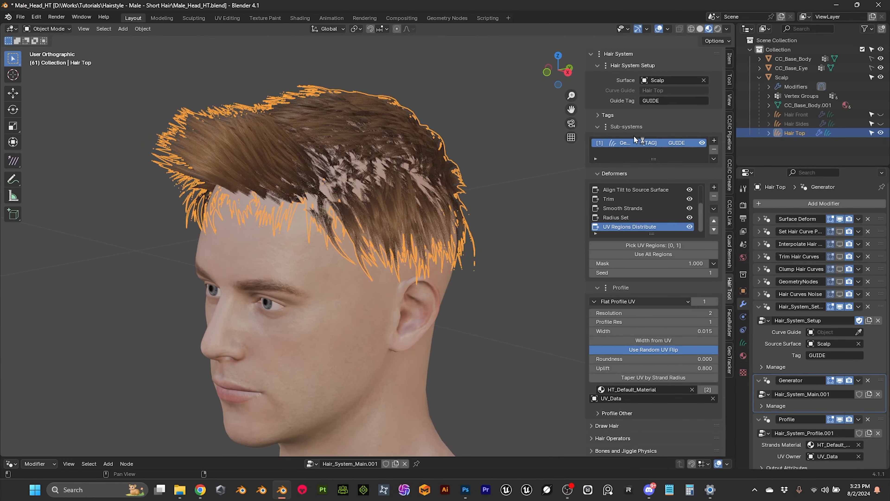
- Show the Hair Front curves, select them and add a hair system to them
{"action": "left_click", "coordinate": [882, 115]}
{"action": "middle_click_drag", "start_coordinate": [342, 130], "coordinate": [408, 127]}
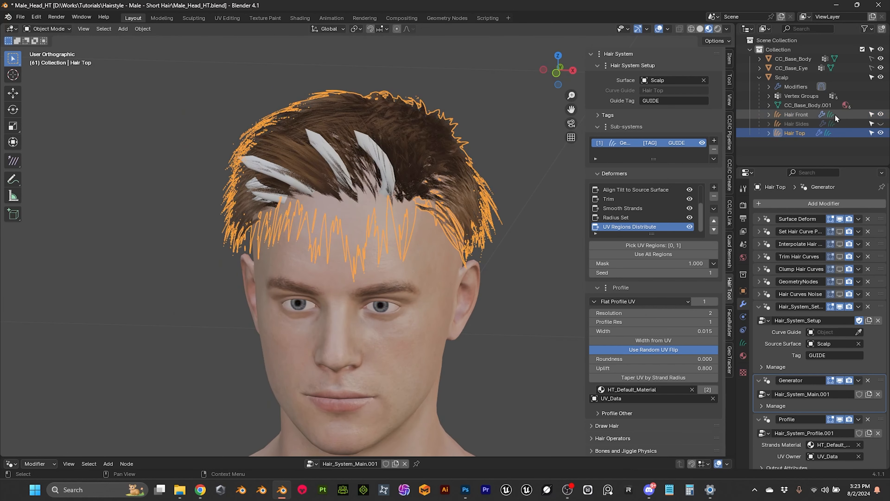
{"action": "left_click", "coordinate": [799, 117]}
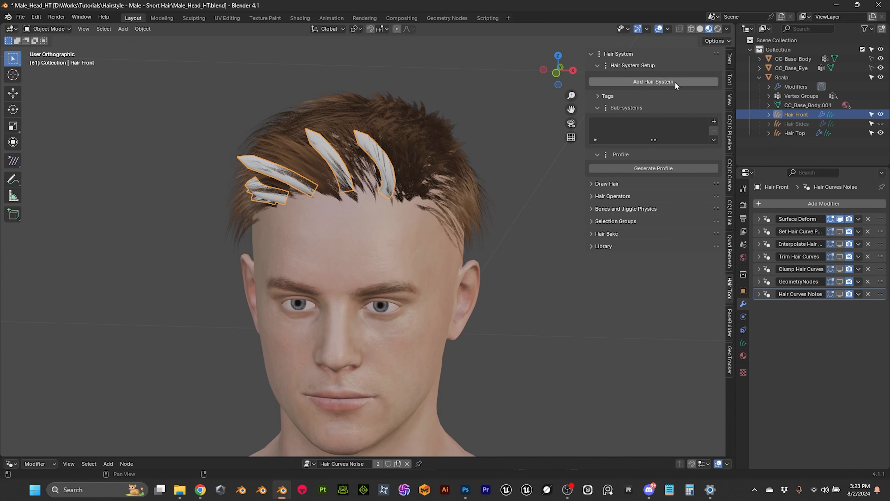
{"action": "left_click", "coordinate": [665, 86]}
{"action": "middle_click_drag", "start_coordinate": [532, 252], "coordinate": [308, 180]}
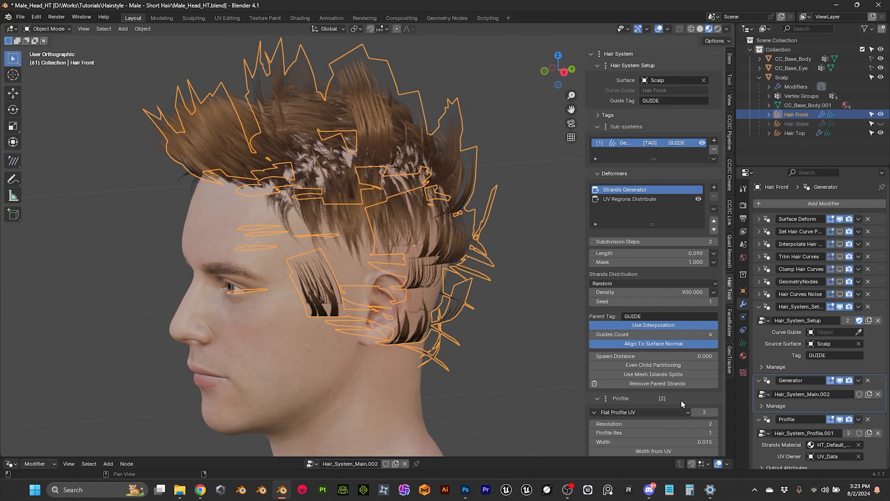
- Enable Remove Parent Strands on Hair Front's Strands Generator and check the cards
{"action": "left_click", "coordinate": [645, 383]}
{"action": "middle_click_drag", "start_coordinate": [509, 312], "coordinate": [395, 212]}
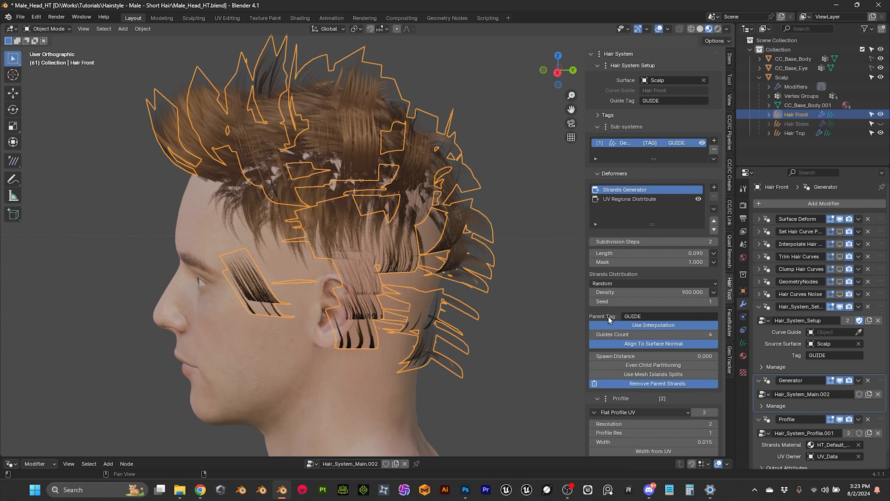
{"action": "scroll", "coordinate": [651, 222], "scroll_direction": "down", "scroll_amount": 2}
{"action": "scroll", "coordinate": [652, 222], "scroll_direction": "up", "scroll_amount": 2}
- Copy all sub-system settings from Hair Top
{"action": "left_click", "coordinate": [792, 136]}
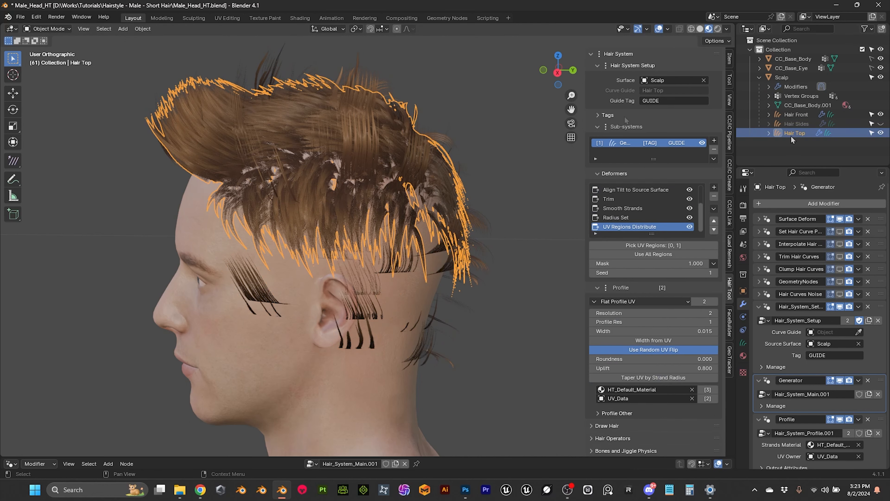
{"action": "left_click", "coordinate": [605, 126]}
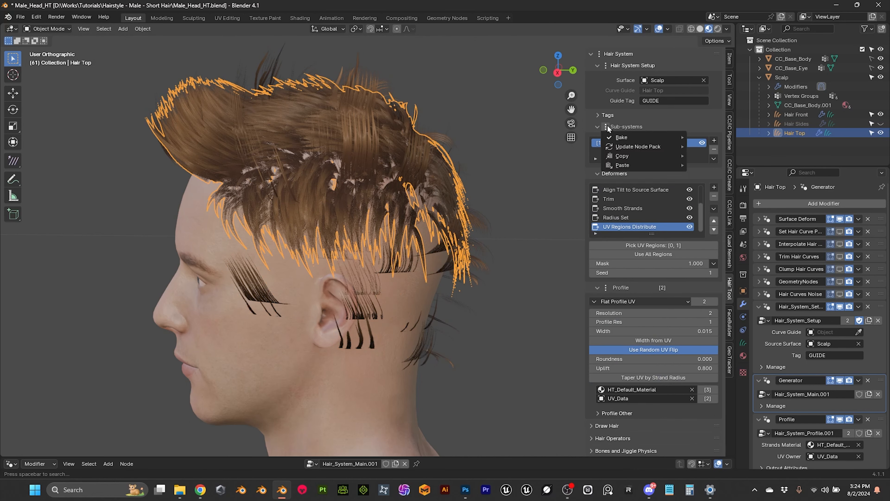
{"action": "mouse_move", "coordinate": [616, 156]}
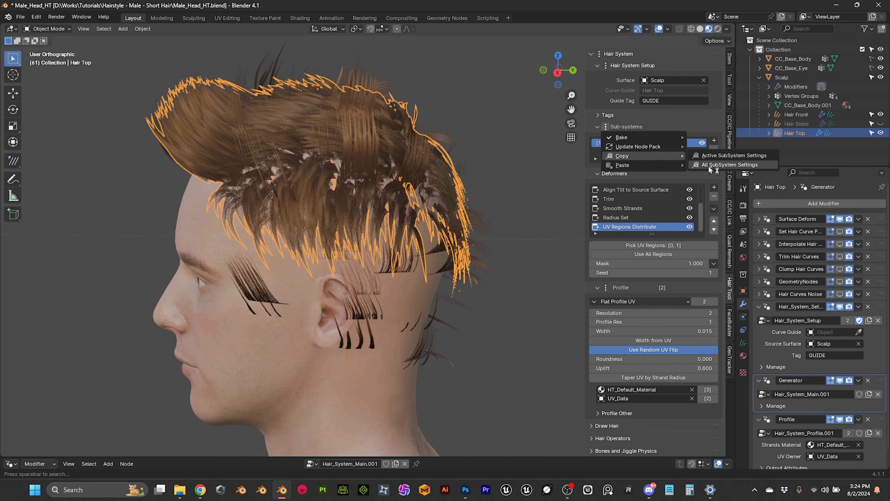
{"action": "left_click", "coordinate": [729, 165]}
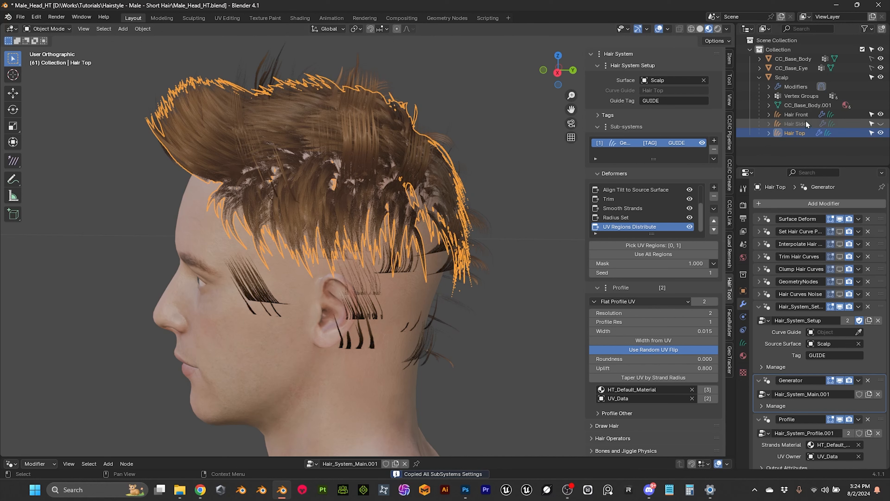
- Paste the copied settings into all of Hair Front's sub-systems and inspect the hair around the head
{"action": "left_click", "coordinate": [795, 115]}
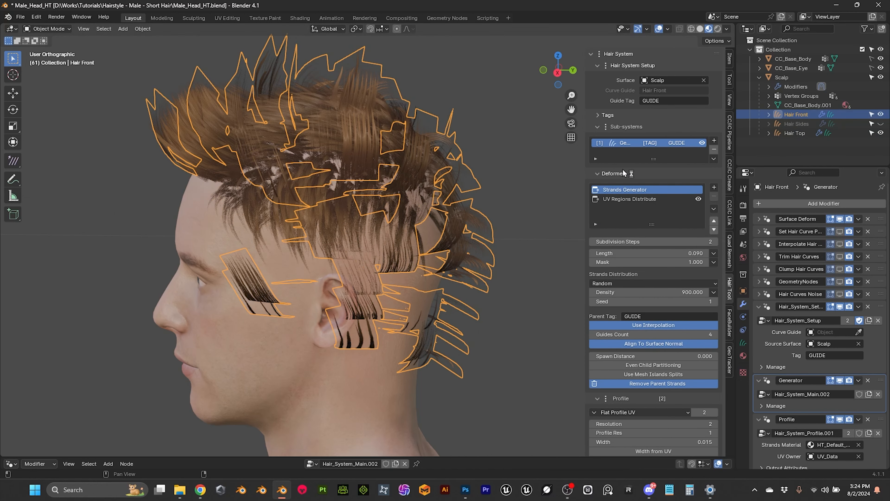
{"action": "left_click", "coordinate": [605, 126]}
{"action": "mouse_move", "coordinate": [664, 168]}
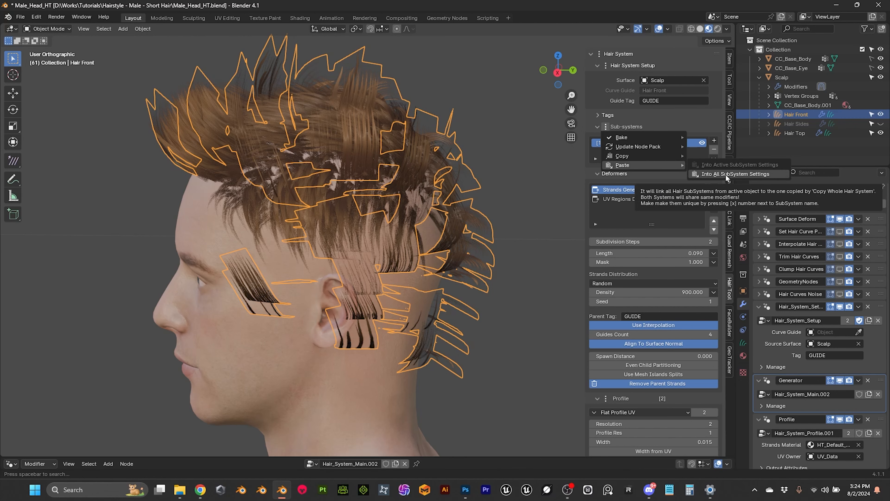
{"action": "left_click", "coordinate": [727, 174]}
{"action": "middle_click_drag", "start_coordinate": [385, 175], "coordinate": [382, 195]}
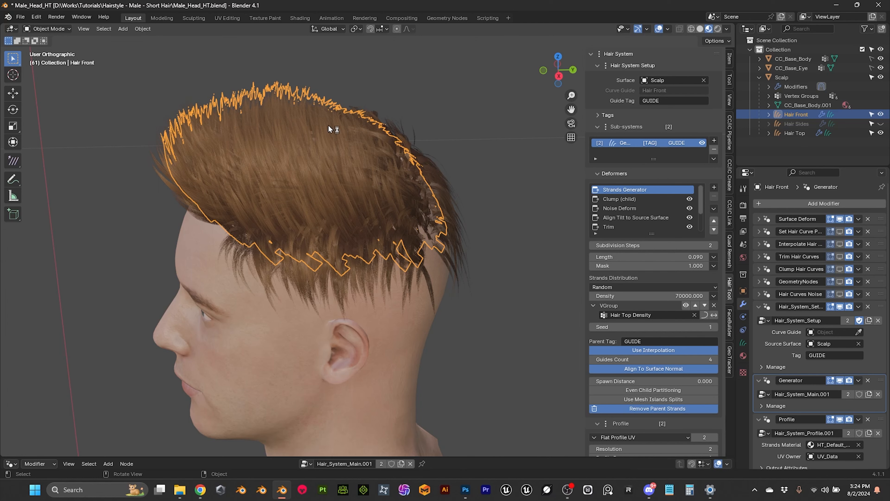
{"action": "middle_click_drag", "start_coordinate": [371, 175], "coordinate": [388, 165]}
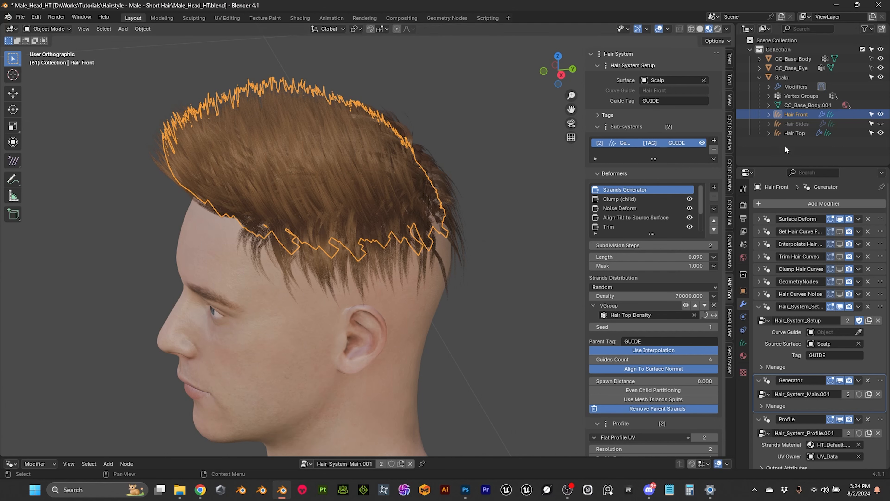
- Make Hair Front's sub-system unique and set its density vertex group to Hair Front Density
{"action": "left_click", "coordinate": [606, 126]}
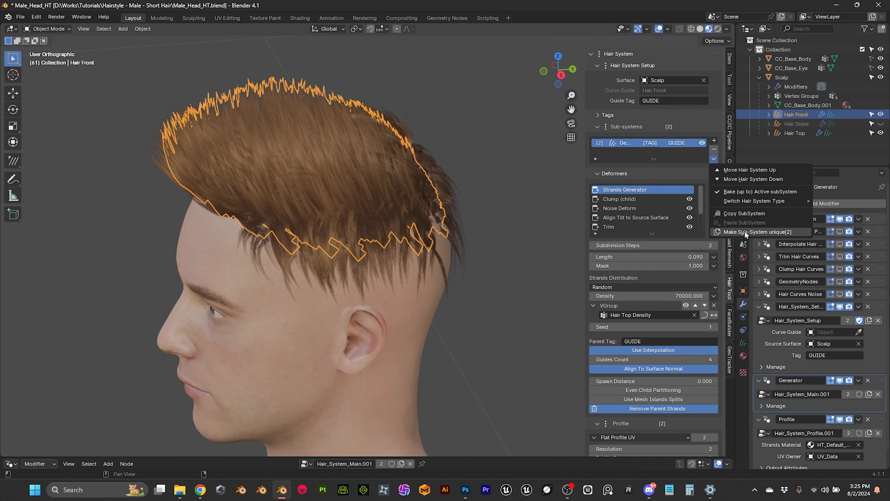
{"action": "left_click", "coordinate": [764, 232]}
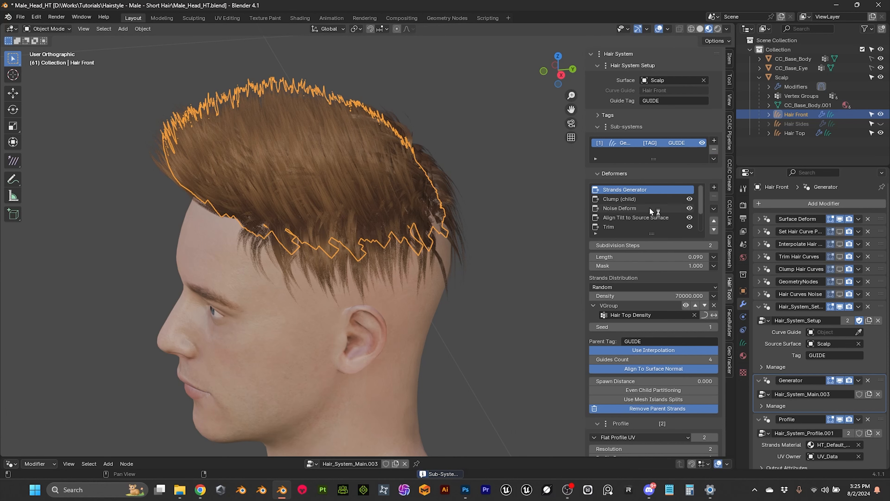
{"action": "scroll", "coordinate": [633, 313], "scroll_direction": "down", "scroll_amount": 1}
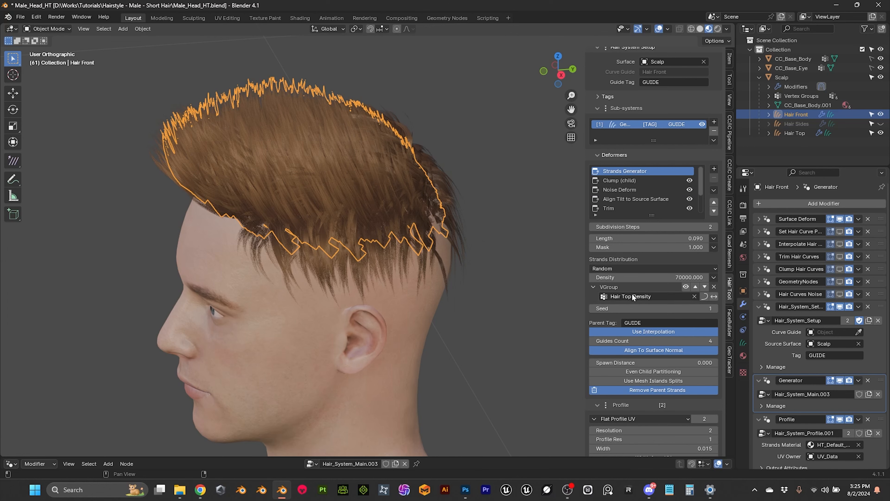
{"action": "left_click", "coordinate": [648, 298]}
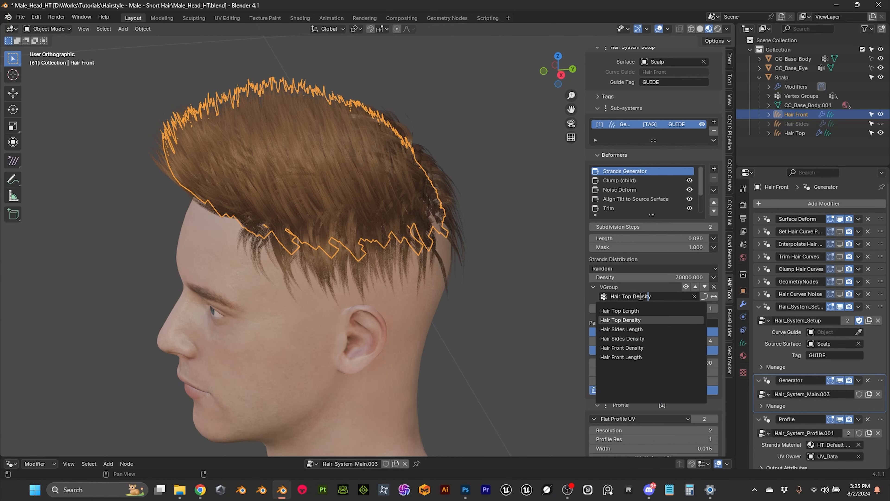
{"action": "left_click", "coordinate": [636, 354]}
{"action": "middle_click_drag", "start_coordinate": [288, 230], "coordinate": [335, 225]}
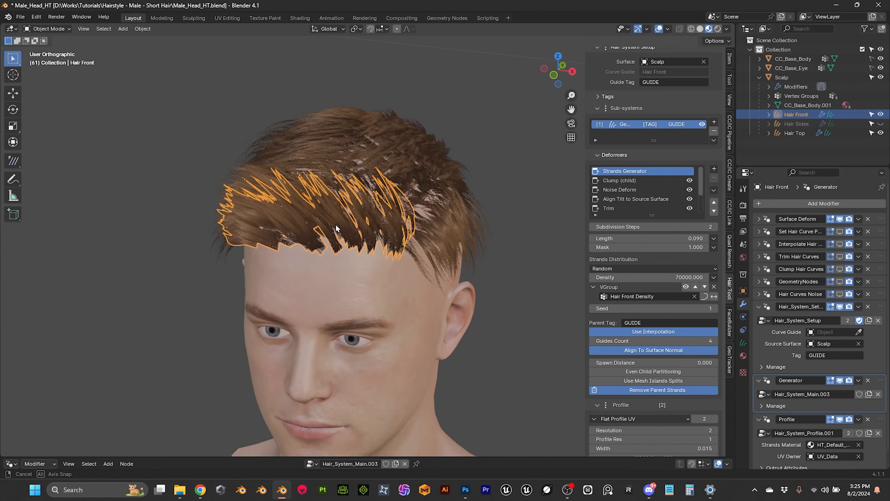
{"action": "left_click", "coordinate": [464, 123]}
{"action": "mouse_move", "coordinate": [426, 162]}
{"action": "middle_mouse_down"}
{"action": "mouse_move", "coordinate": [437, 140]}
{"action": "mouse_move", "coordinate": [439, 158]}
{"action": "mouse_move", "coordinate": [418, 167]}
{"action": "mouse_move", "coordinate": [433, 171]}
{"action": "middle_mouse_up"}
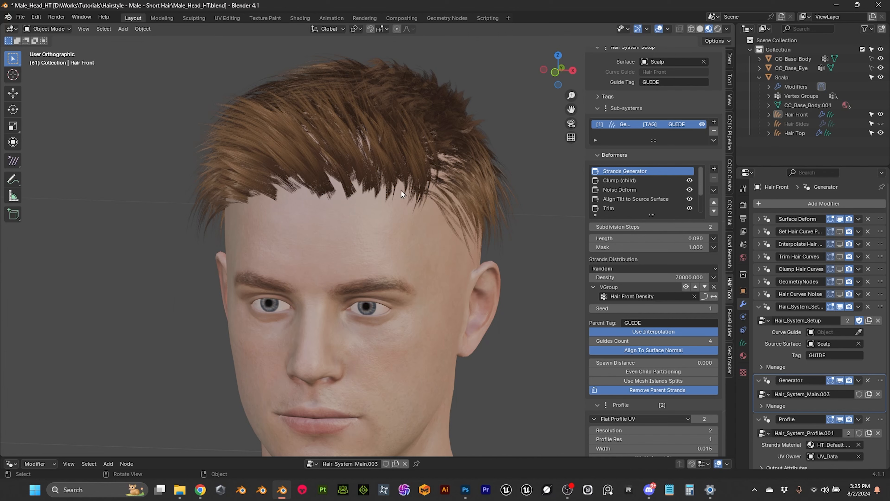
- Reselect Hair Front and make its strand profile unique
{"action": "scroll", "coordinate": [645, 277], "scroll_direction": "down", "scroll_amount": 5}
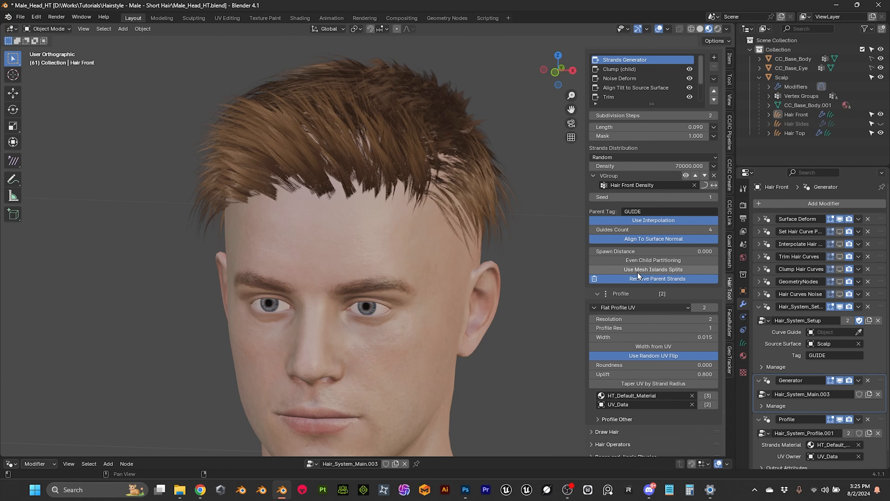
{"action": "left_click", "coordinate": [324, 183]}
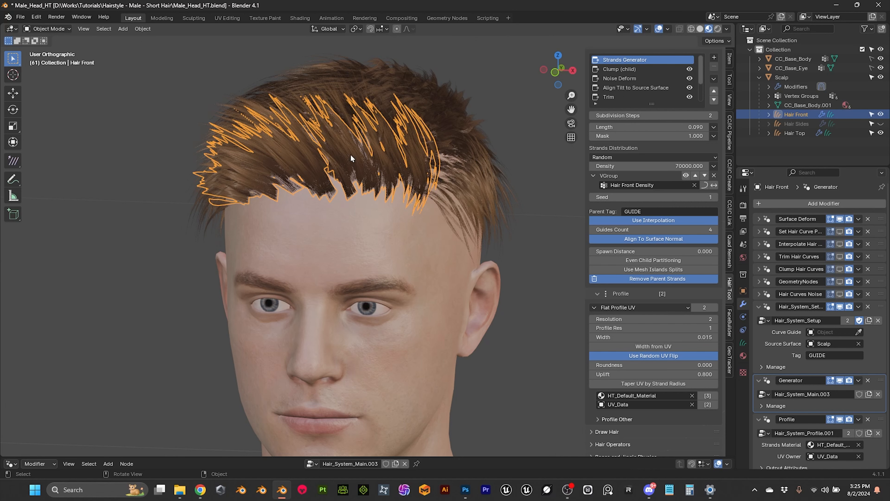
{"action": "left_click", "coordinate": [704, 307]}
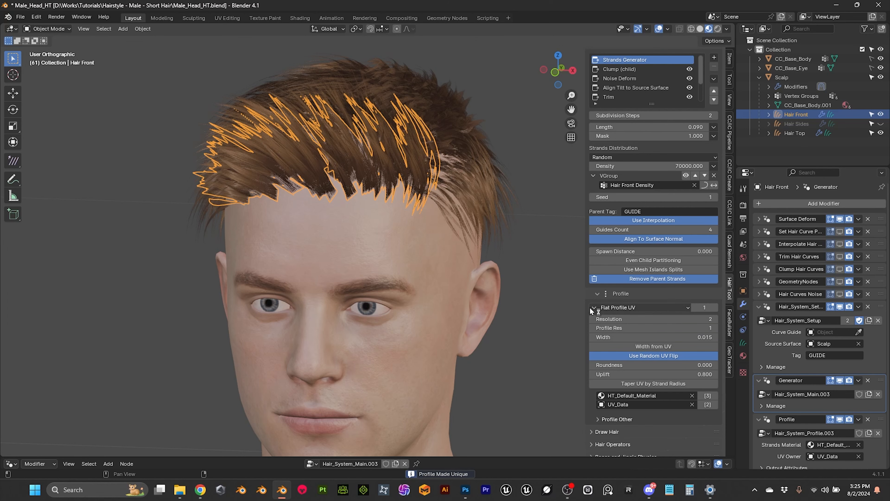
{"action": "middle_click_drag", "start_coordinate": [353, 156], "coordinate": [340, 76]}
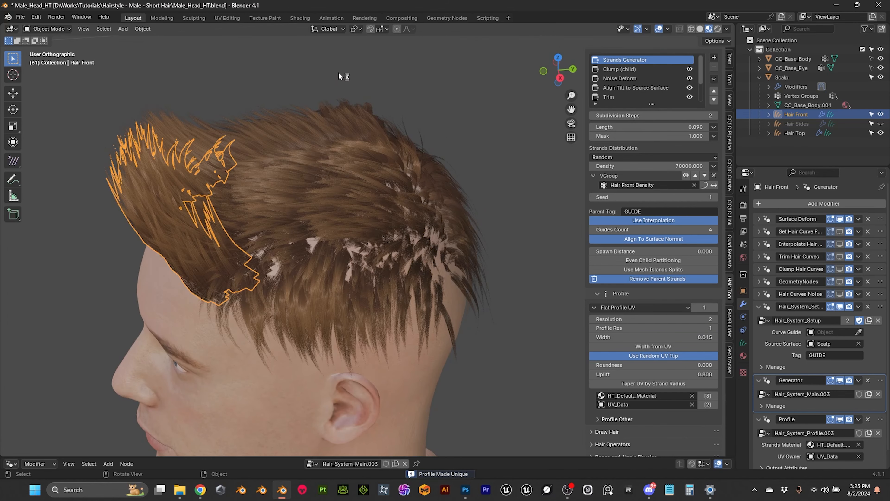
{"action": "middle_click_drag", "start_coordinate": [310, 183], "coordinate": [403, 155]}
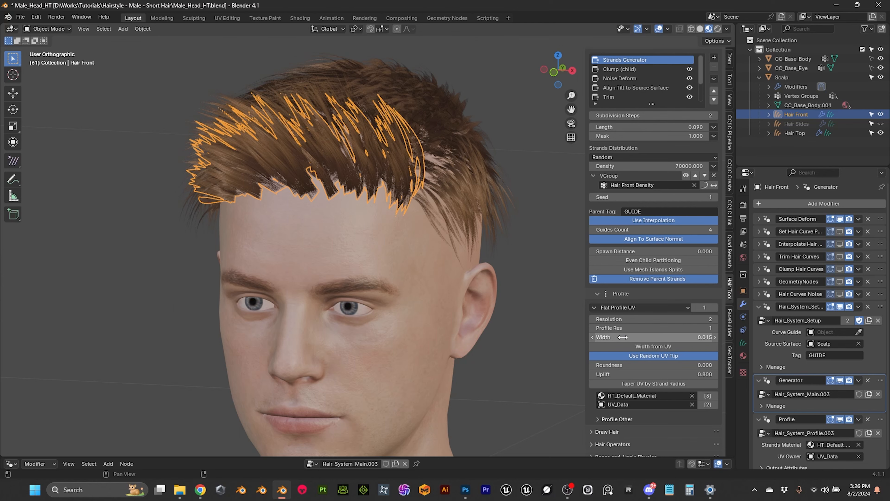
- Try a profile width of 0.025 on Hair Front's cards, and settle on 0.05
{"action": "left_click", "coordinate": [654, 337]}
{"action": "type", "text": ".025"}
{"action": "key", "text": "Return"}
{"action": "scroll", "coordinate": [467, 242], "scroll_direction": "up", "scroll_amount": 2}
{"action": "mouse_move", "coordinate": [466, 242]}
{"action": "middle_mouse_down"}
{"action": "mouse_move", "coordinate": [481, 230]}
{"action": "mouse_move", "coordinate": [474, 250]}
{"action": "middle_mouse_up"}
{"action": "left_click", "coordinate": [689, 337]}
{"action": "type", "text": ".05"}
{"action": "key", "text": "Return"}
{"action": "mouse_move", "coordinate": [254, 185]}
{"action": "middle_mouse_down"}
{"action": "mouse_move", "coordinate": [227, 181]}
{"action": "mouse_move", "coordinate": [254, 186]}
{"action": "middle_mouse_up"}
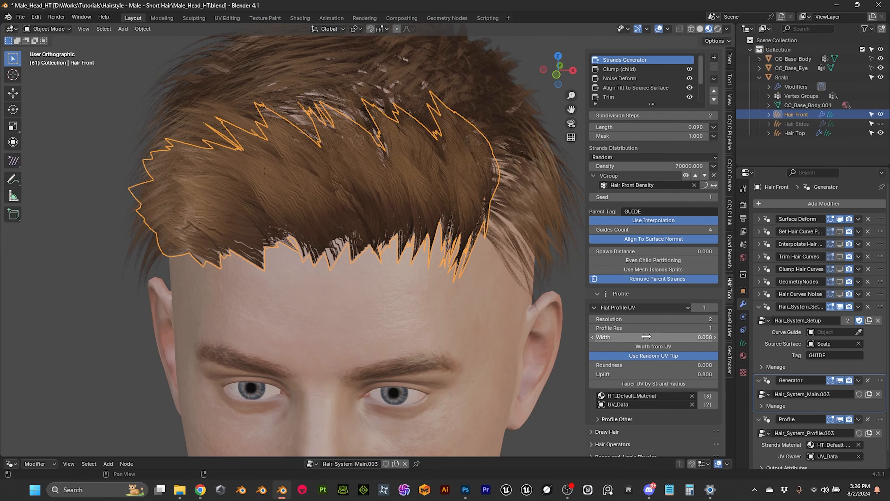
{"action": "middle_click_drag", "start_coordinate": [521, 285], "coordinate": [578, 335]}
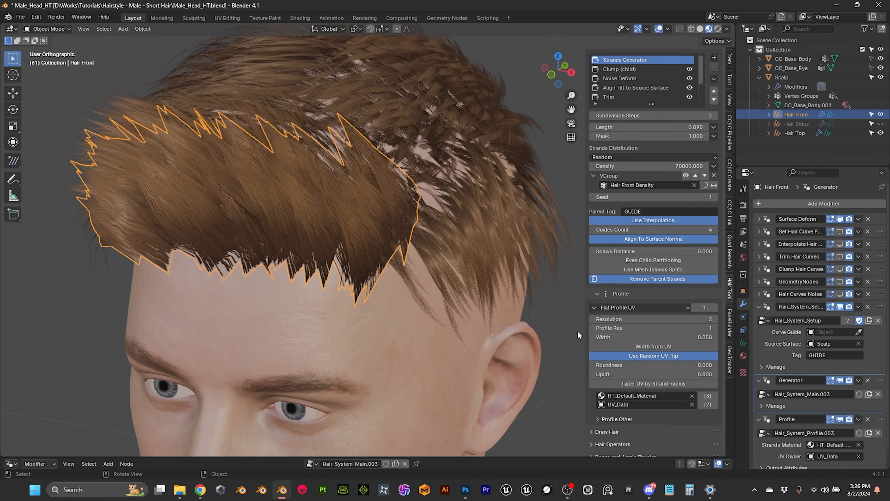
{"action": "left_click_drag", "start_coordinate": [624, 364], "coordinate": [645, 365]}
{"action": "middle_click_drag", "start_coordinate": [462, 295], "coordinate": [434, 230]}
{"action": "left_click", "coordinate": [662, 241]}
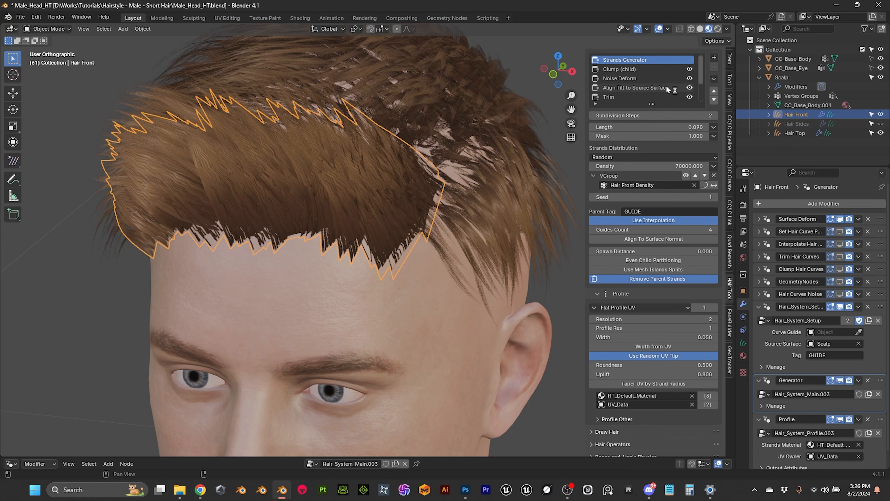
- Disable Hair Front's Align Tilt to Source Surface deformer and check the fringe
{"action": "scroll", "coordinate": [722, 152], "scroll_direction": "up", "scroll_amount": 5}
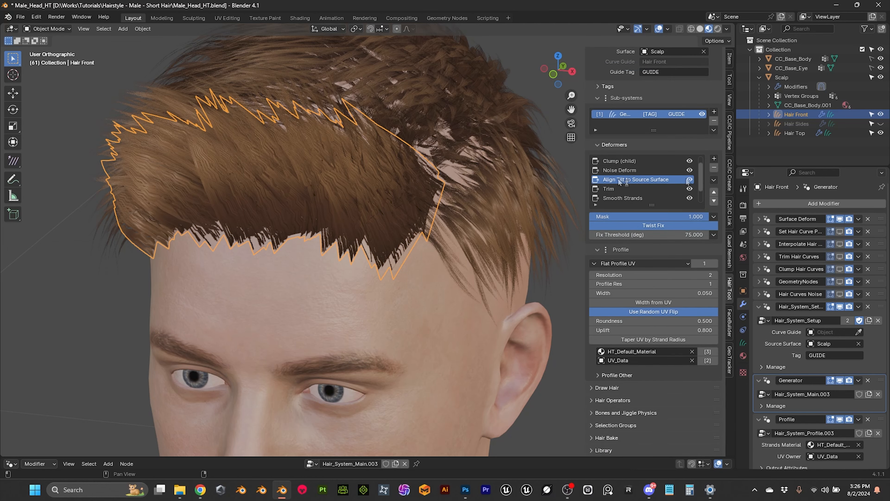
{"action": "left_click", "coordinate": [689, 179]}
{"action": "middle_click_drag", "start_coordinate": [348, 189], "coordinate": [368, 182]}
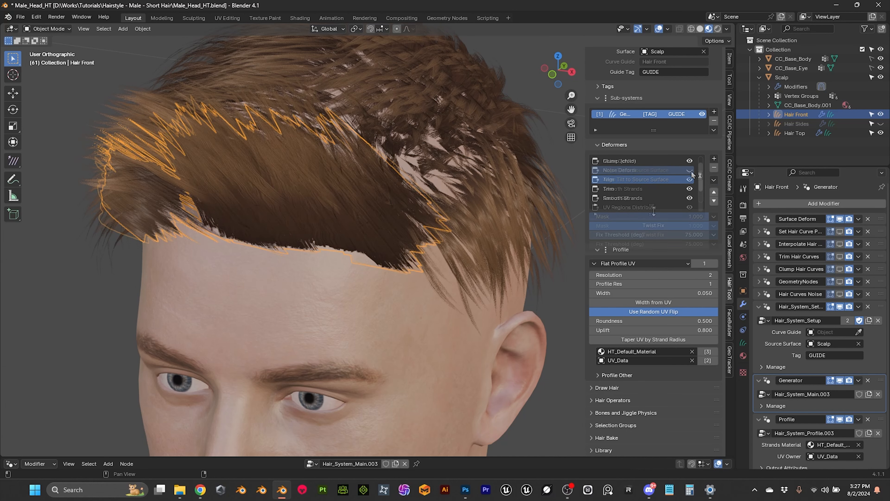
- Enlarge the deformer list and move Clump (child) down to just above UV Regions Distribute
{"action": "left_click_drag", "start_coordinate": [653, 211], "coordinate": [652, 251]}
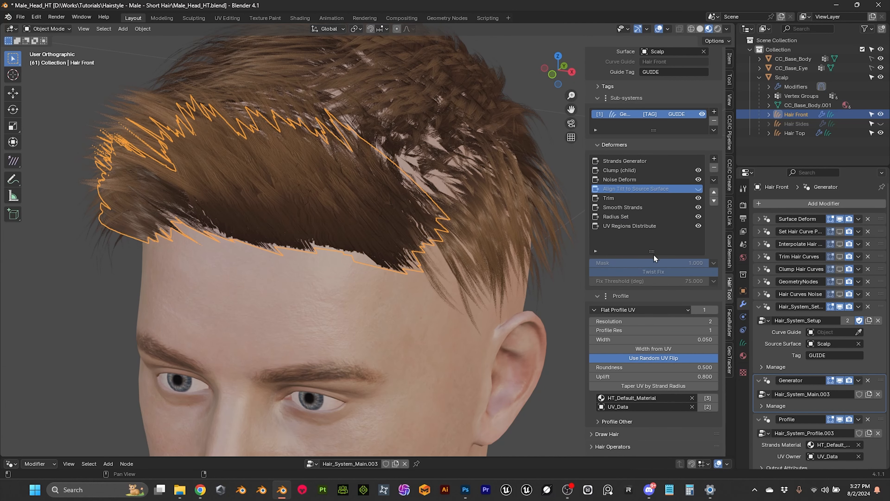
{"action": "left_click", "coordinate": [631, 173]}
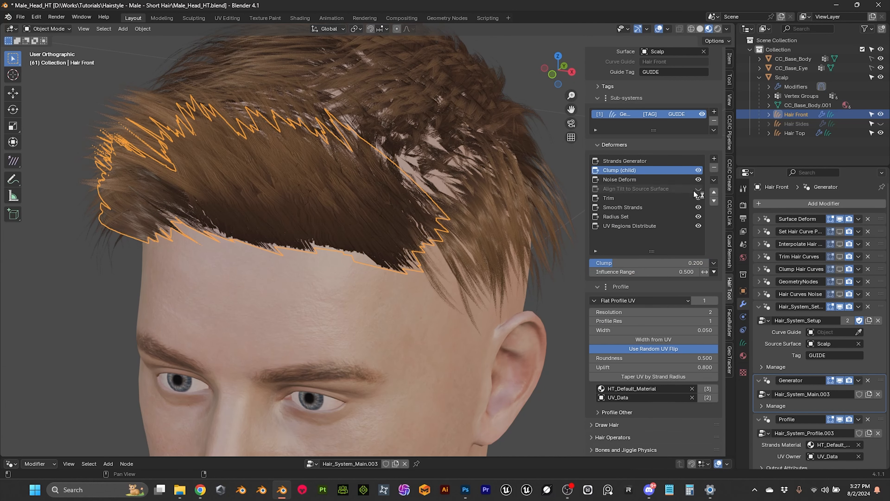
{"action": "left_click", "coordinate": [714, 201]}
{"action": "left_click", "coordinate": [715, 201]}
{"action": "left_click", "coordinate": [714, 201]}
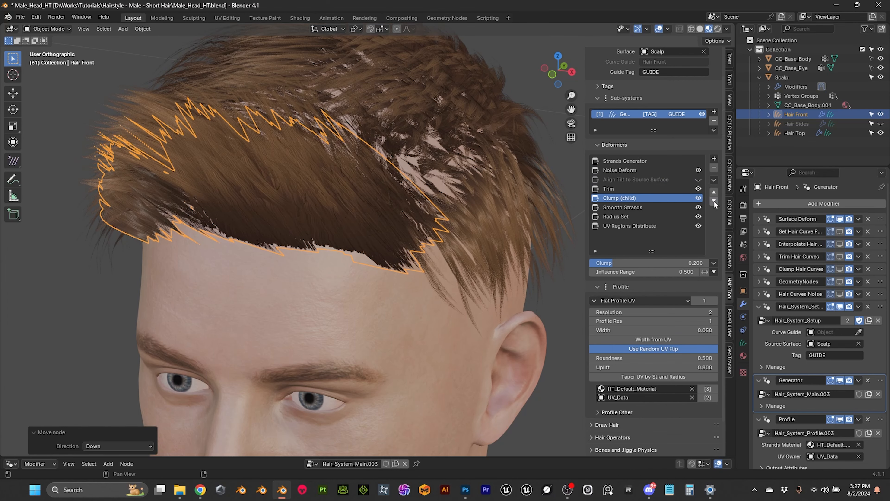
{"action": "left_click", "coordinate": [714, 201]}
{"action": "left_click", "coordinate": [714, 201]}
- Move the Radius Set deformer up to directly below Strands Generator
{"action": "left_click", "coordinate": [641, 207]}
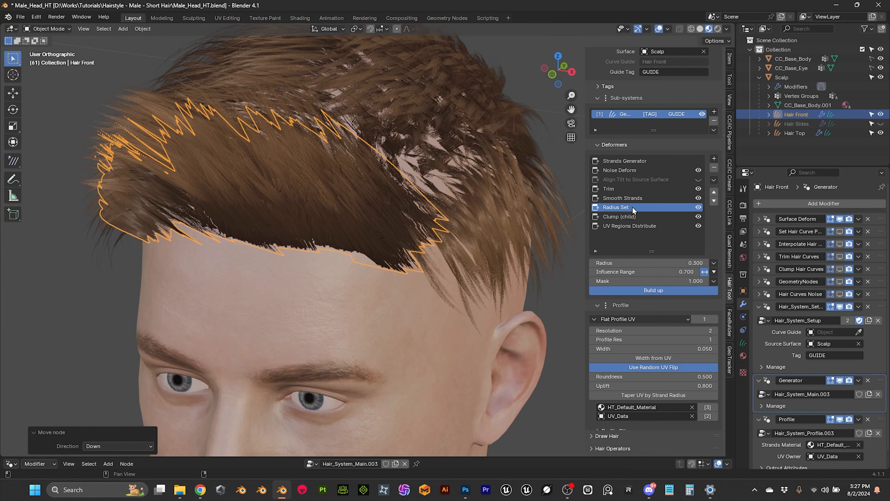
{"action": "left_click", "coordinate": [714, 193]}
{"action": "left_click", "coordinate": [714, 192]}
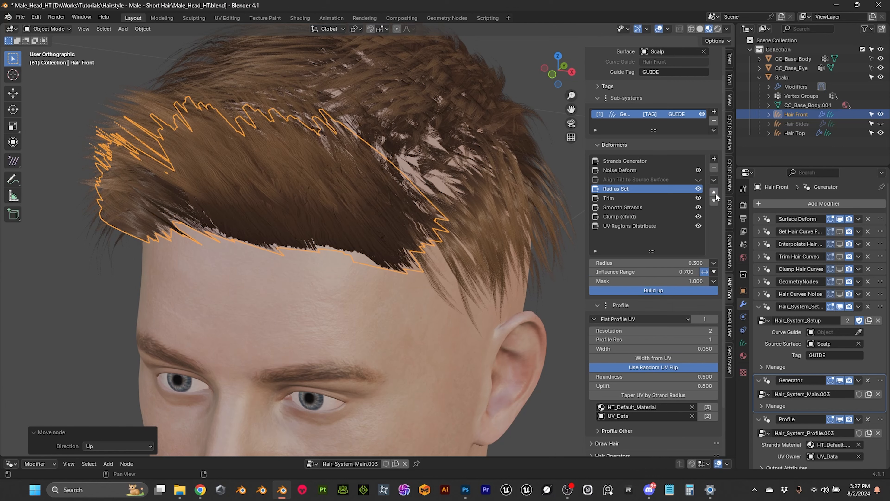
{"action": "left_click", "coordinate": [714, 193]}
{"action": "left_click", "coordinate": [714, 192]}
- Move the Noise Deform deformer down to between Clump (child) and UV Regions Distribute
{"action": "left_click", "coordinate": [639, 179]}
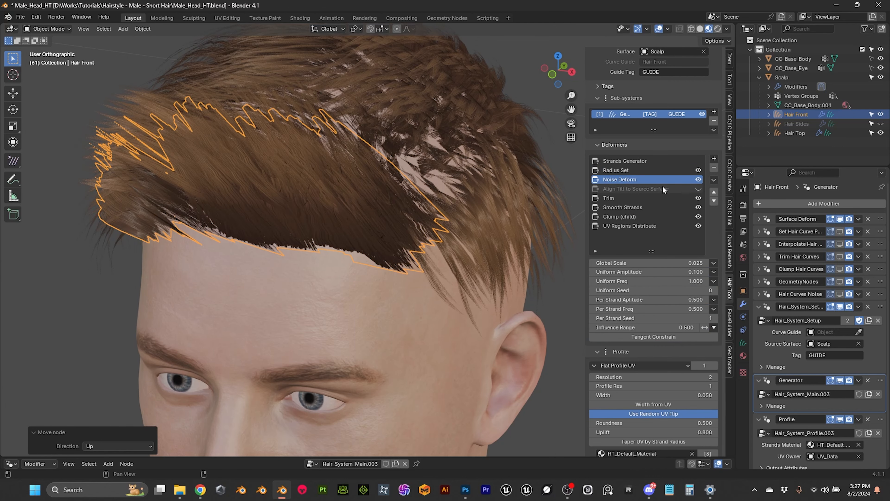
{"action": "left_click", "coordinate": [714, 201]}
{"action": "left_click", "coordinate": [714, 201]}
{"action": "left_click", "coordinate": [714, 201]}
{"action": "left_click", "coordinate": [714, 201]}
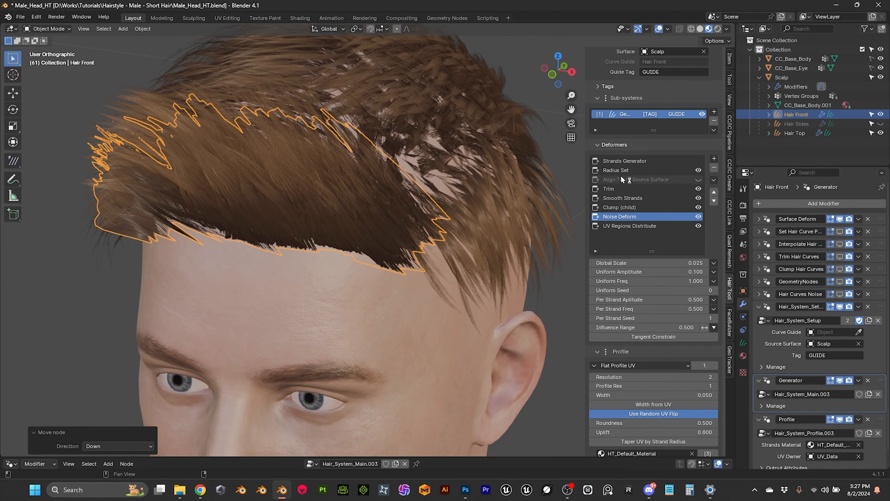
- Select Hair Top and move its Align Tilt to Source Surface deformer up to directly below Strands Generator
{"action": "middle_click_drag", "start_coordinate": [566, 194], "coordinate": [378, 163]}
{"action": "left_click", "coordinate": [489, 120]}
{"action": "middle_click_drag", "start_coordinate": [489, 121], "coordinate": [353, 186]}
{"action": "left_click", "coordinate": [352, 186]}
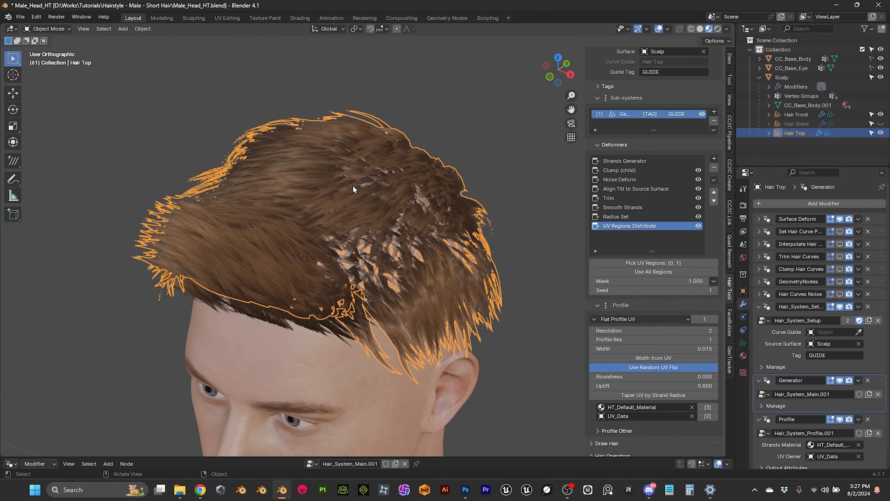
{"action": "left_click", "coordinate": [646, 171]}
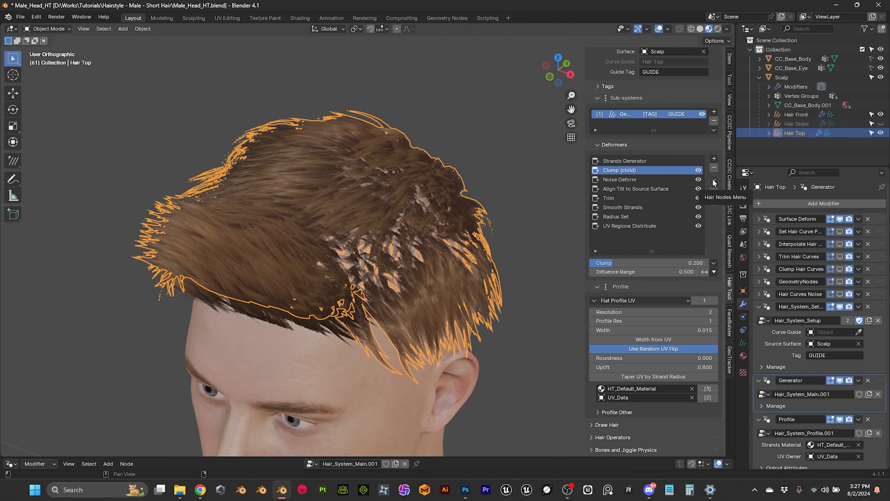
{"action": "left_click", "coordinate": [621, 188]}
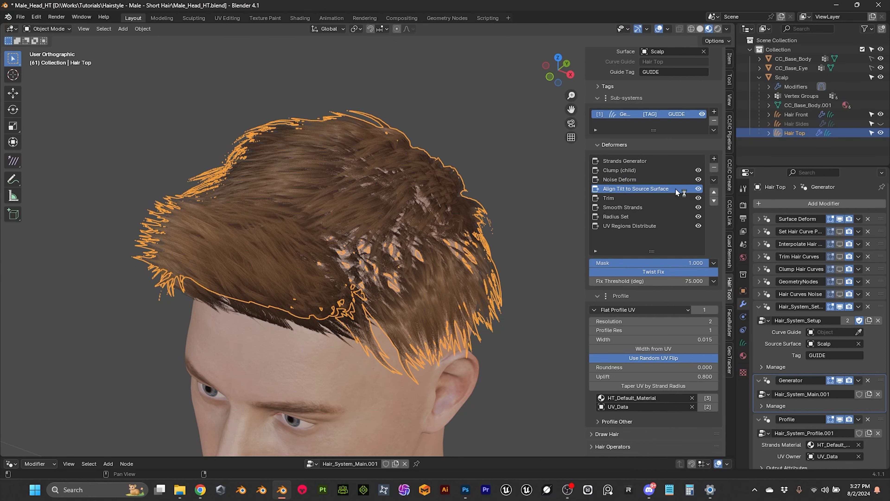
{"action": "left_click", "coordinate": [714, 192]}
{"action": "left_click", "coordinate": [714, 192]}
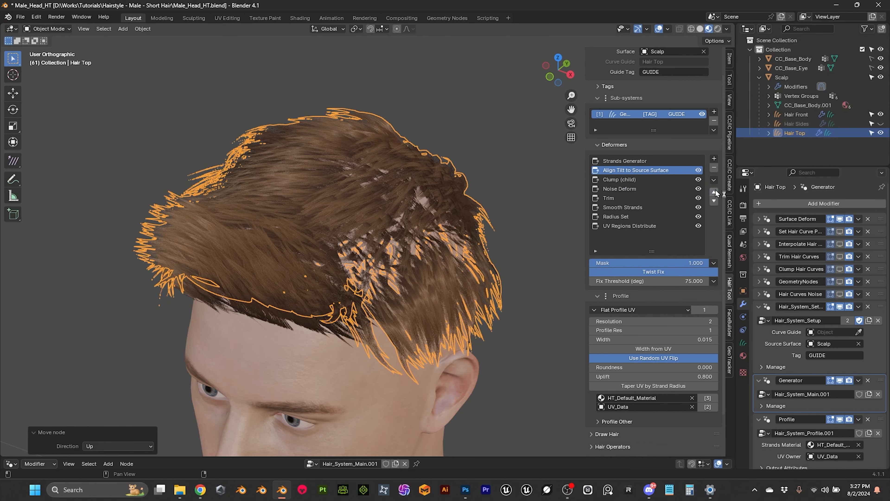
{"action": "middle_click_drag", "start_coordinate": [335, 201], "coordinate": [280, 214]}
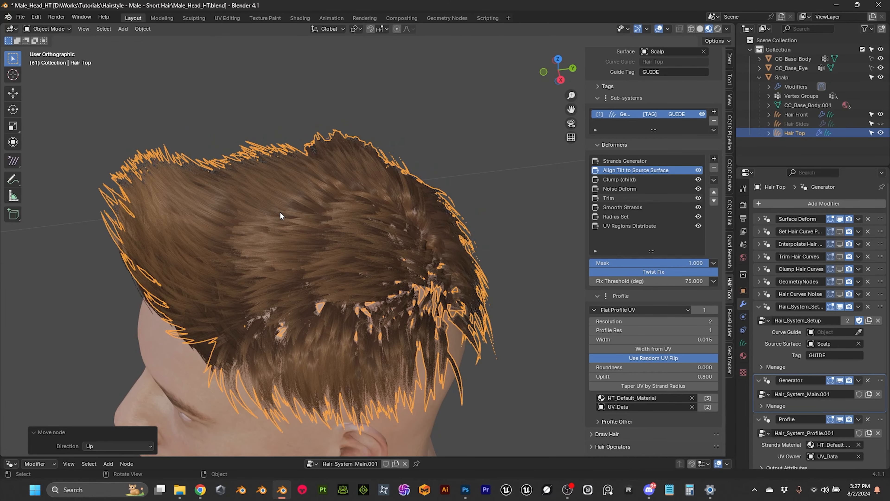
- Move Hair Top's Trim and Smooth Strands deformers up, in that order, between Align Tilt to Source Surface and Clump (child)
{"action": "left_click", "coordinate": [629, 199]}
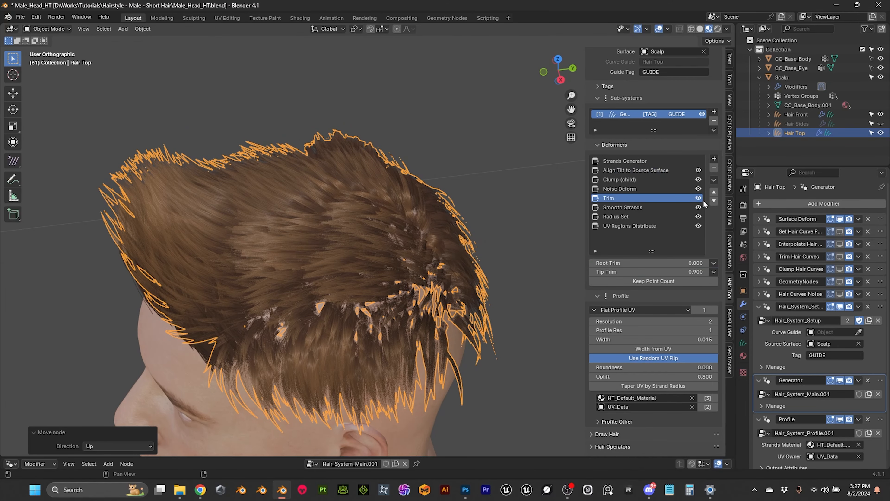
{"action": "left_click", "coordinate": [714, 191]}
{"action": "left_click", "coordinate": [715, 191]}
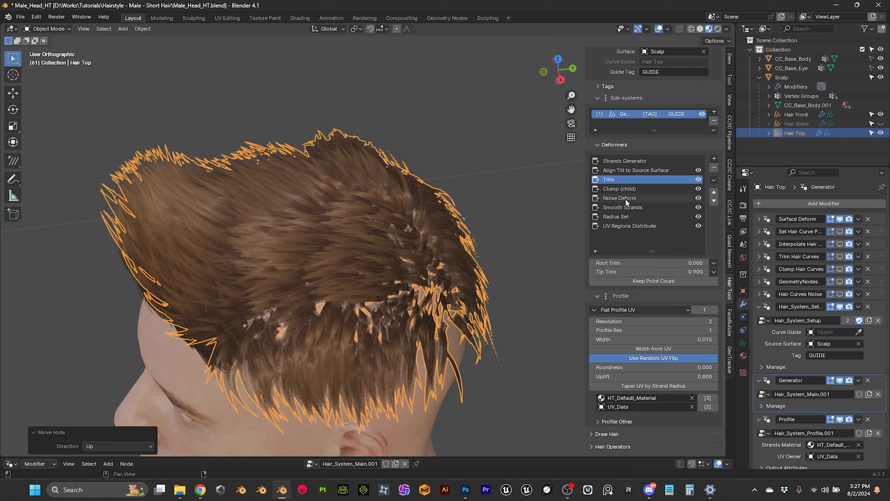
{"action": "left_click", "coordinate": [626, 207]}
{"action": "left_click", "coordinate": [714, 191]}
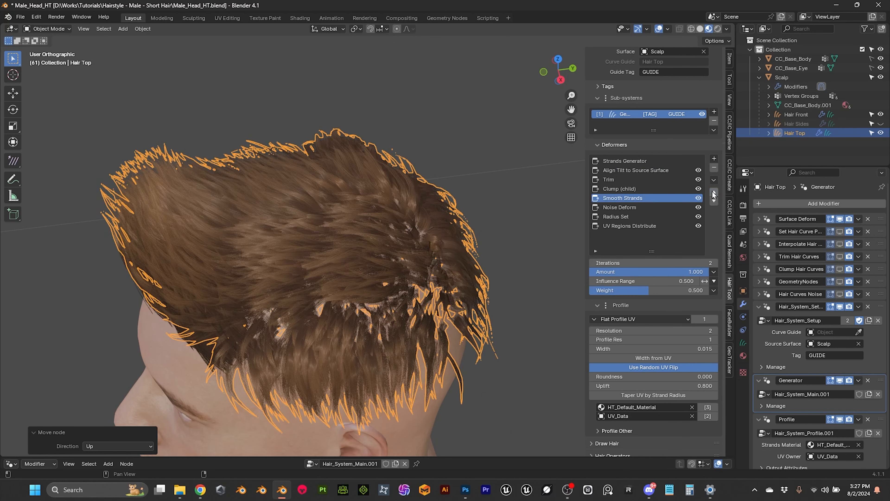
{"action": "left_click", "coordinate": [714, 191]}
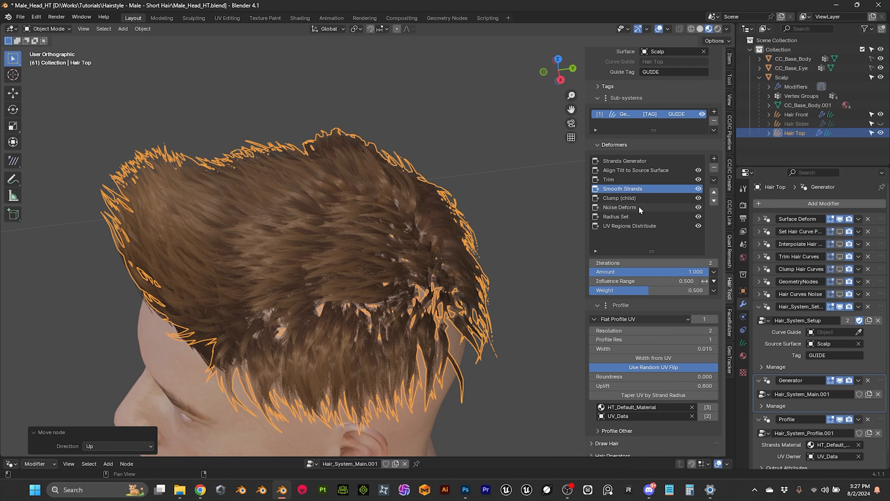
- Move Hair Top's Radius Set deformer up to between Smooth Strands and Clump (child)
{"action": "left_click", "coordinate": [620, 216]}
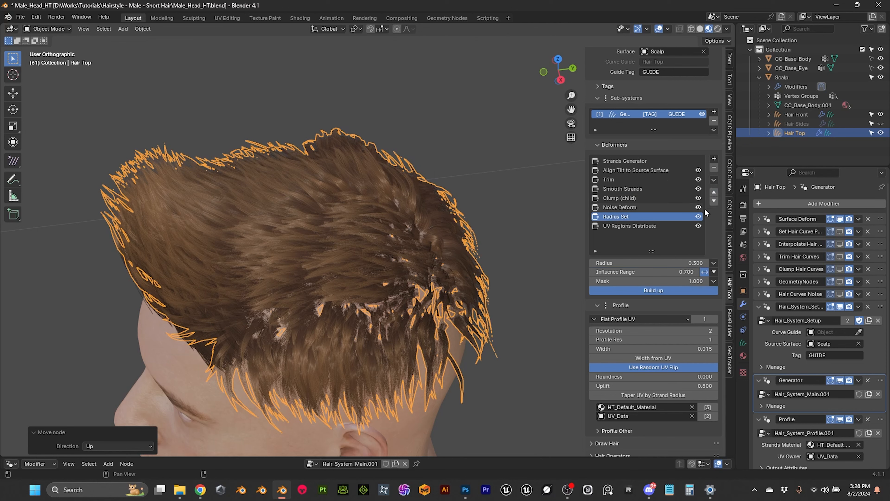
{"action": "left_click", "coordinate": [715, 192]}
{"action": "left_click", "coordinate": [715, 192]}
{"action": "left_click", "coordinate": [714, 192]}
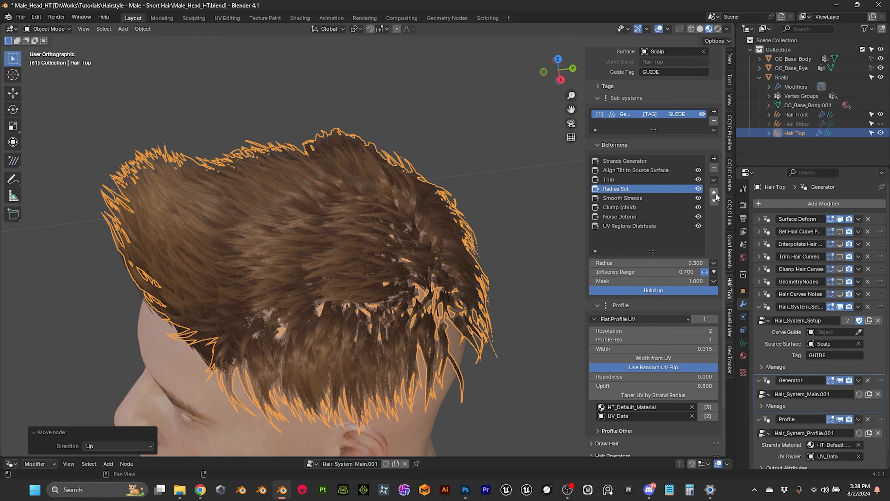
{"action": "left_click", "coordinate": [714, 192]}
{"action": "left_click", "coordinate": [715, 193]}
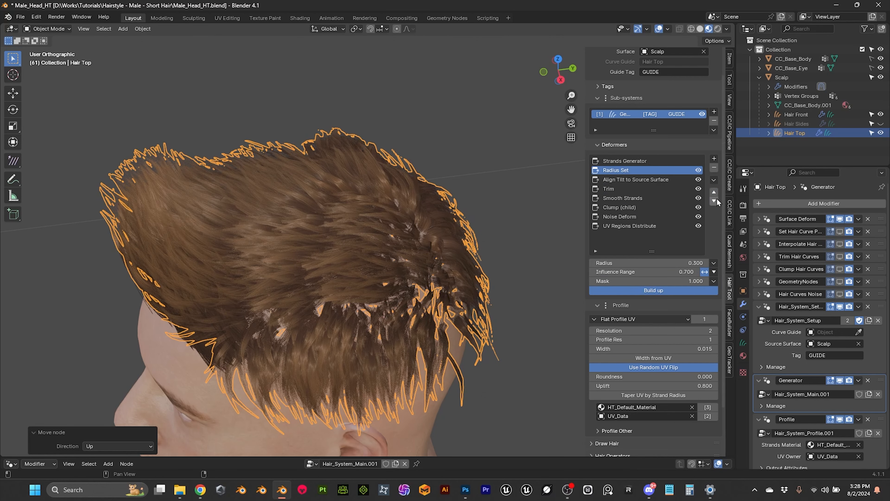
{"action": "left_click", "coordinate": [715, 200]}
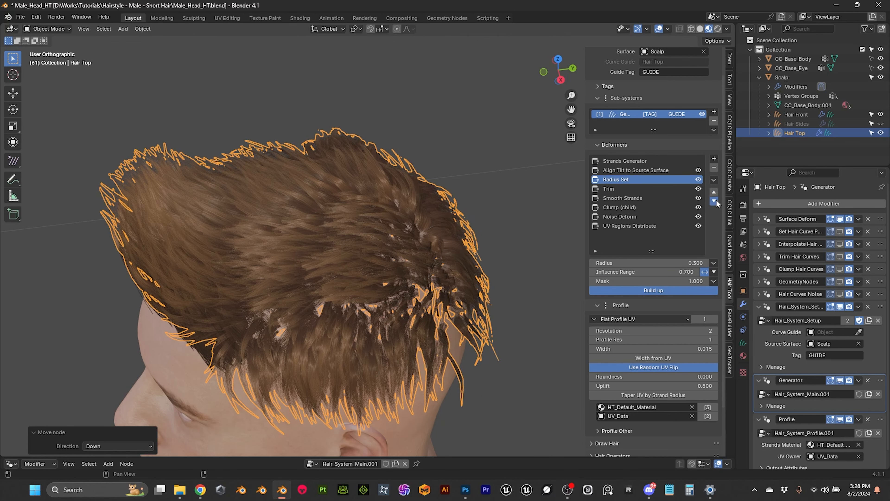
{"action": "left_click", "coordinate": [714, 201]}
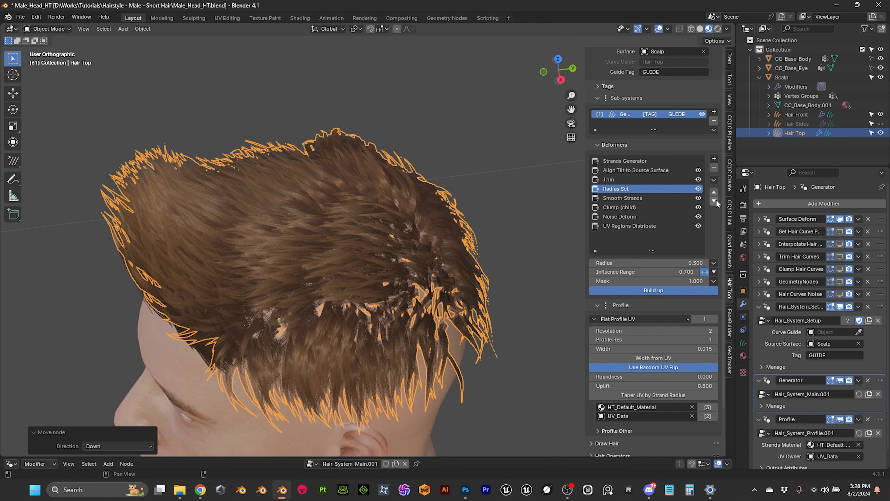
{"action": "left_click", "coordinate": [715, 201]}
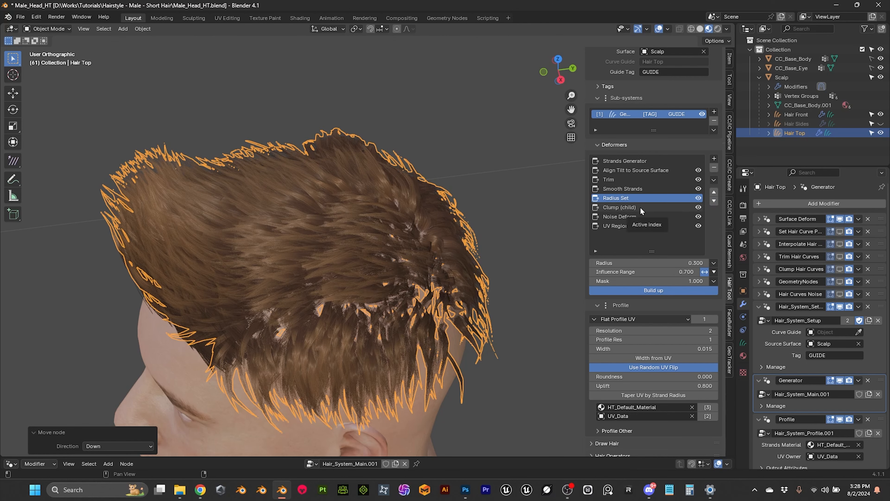
- Select Hair Front and set its Strands Generator Density to 10000
{"action": "left_click", "coordinate": [627, 215]}
{"action": "middle_click_drag", "start_coordinate": [406, 181], "coordinate": [487, 171]}
{"action": "left_click", "coordinate": [492, 160]}
{"action": "scroll", "coordinate": [487, 172], "scroll_direction": "up", "scroll_amount": 4}
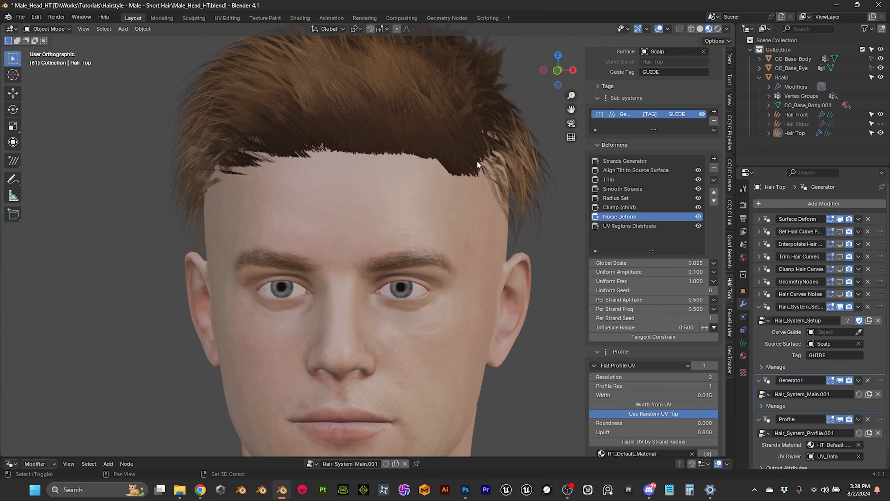
{"action": "left_click", "coordinate": [361, 130]}
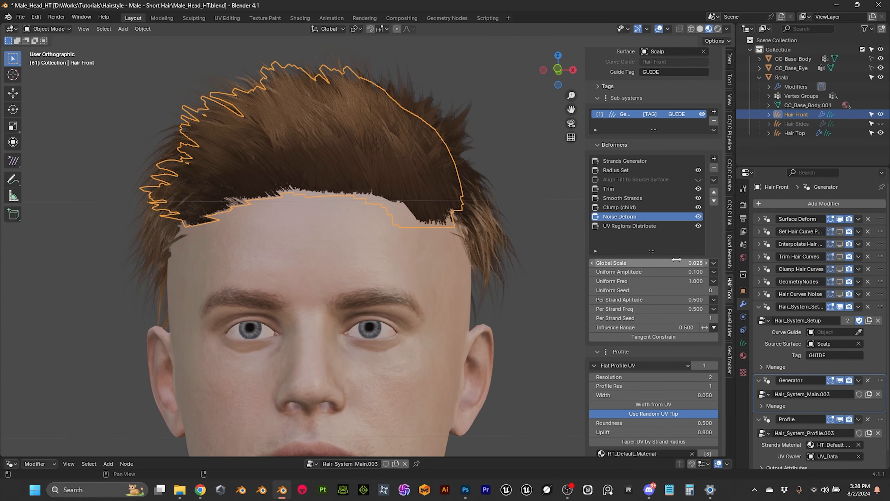
{"action": "left_click", "coordinate": [641, 161]}
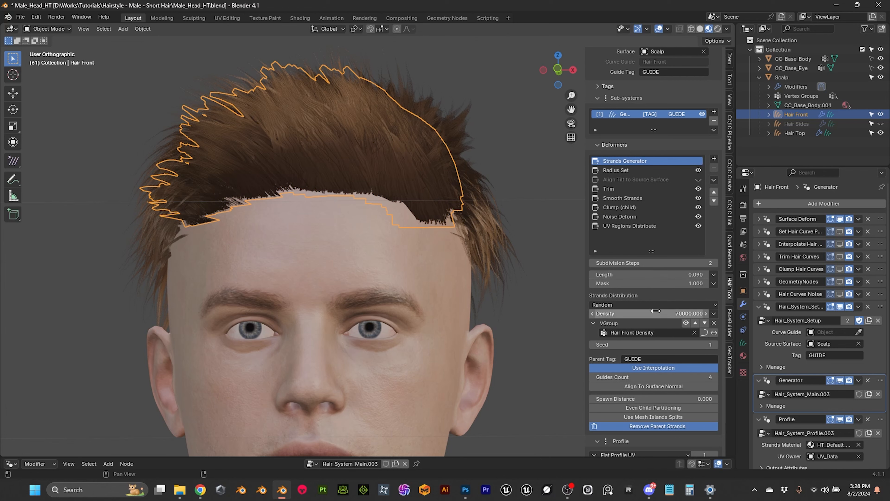
{"action": "left_click", "coordinate": [648, 310]}
{"action": "left_click", "coordinate": [630, 309]}
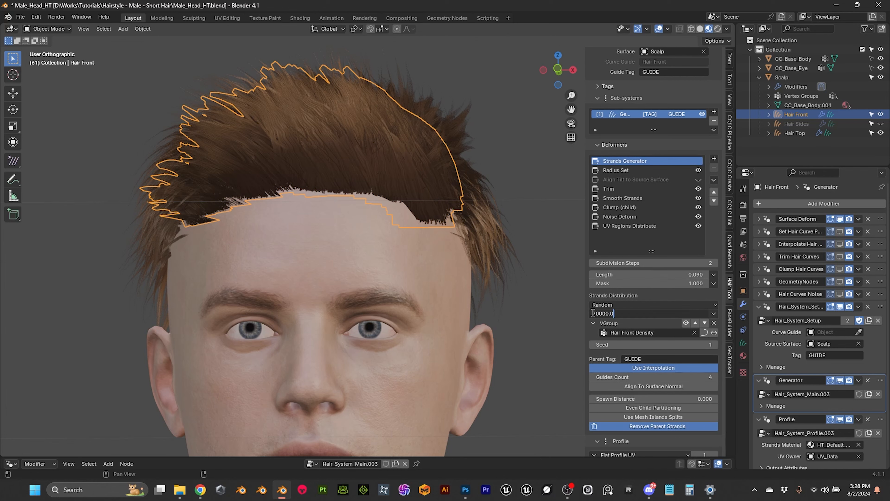
{"action": "left_click_drag", "start_coordinate": [597, 312], "coordinate": [586, 314]}
{"action": "type", "text": "1"}
{"action": "key", "text": "Return"}
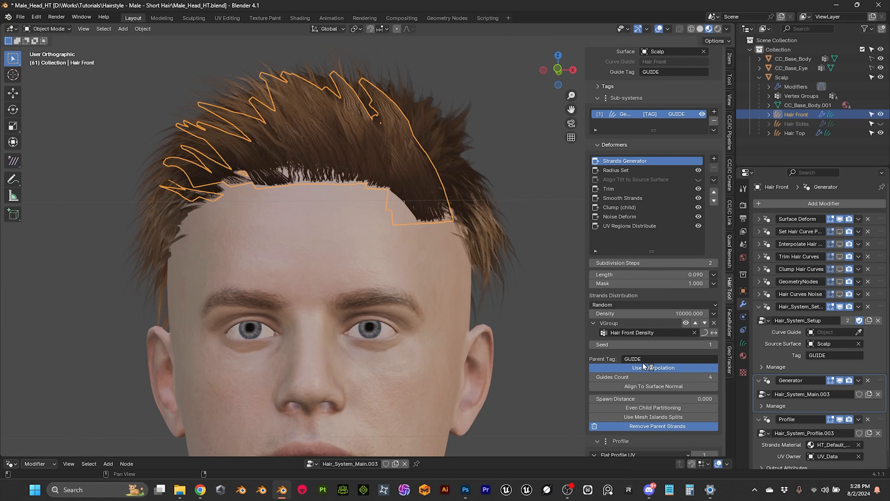
- Set Hair Front's Strands Generator Density to 20000 and inspect the fringe along the hairline
{"action": "left_click", "coordinate": [658, 314]}
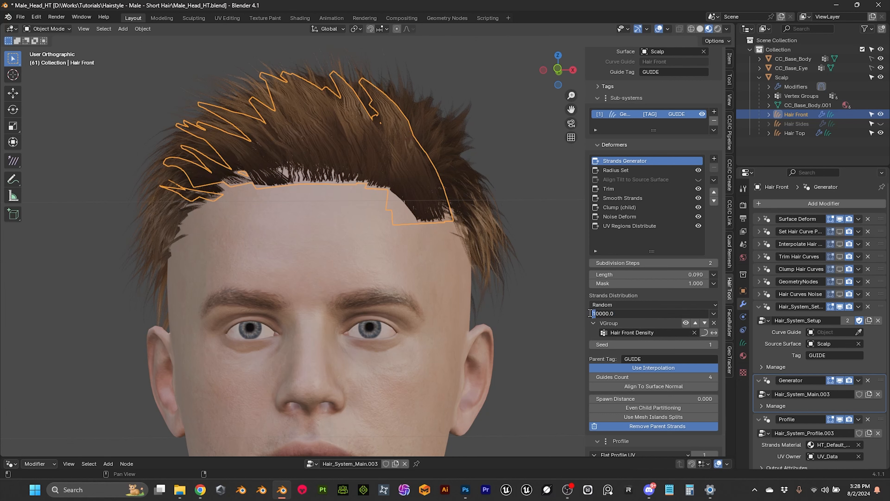
{"action": "type", "text": "2"}
{"action": "key", "text": "Return"}
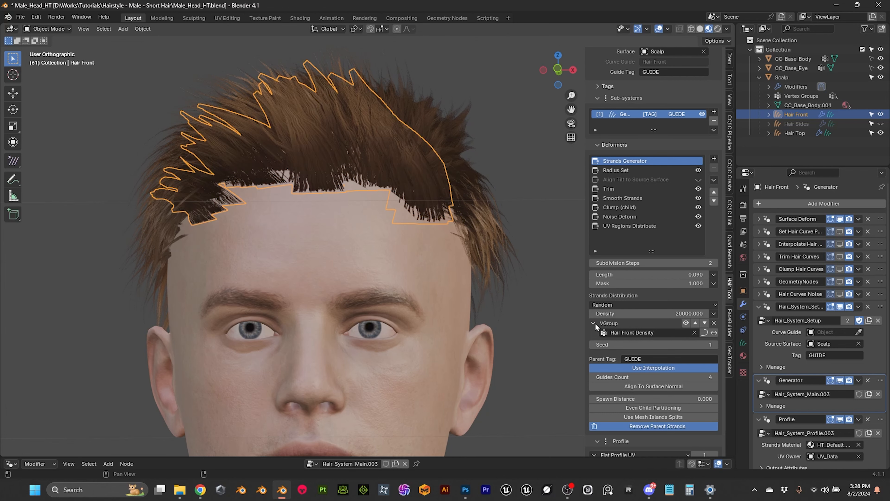
{"action": "left_click", "coordinate": [480, 106]}
{"action": "middle_click_drag", "start_coordinate": [503, 132], "coordinate": [291, 177]}
{"action": "left_click", "coordinate": [365, 164]}
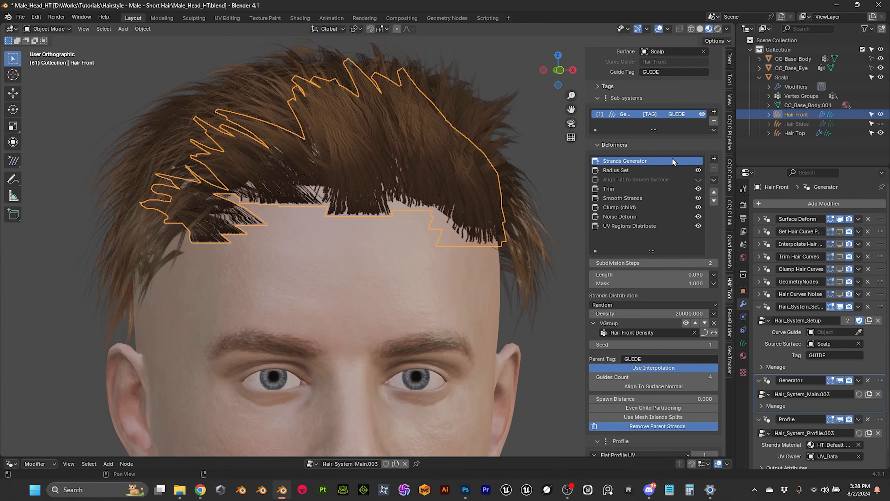
{"action": "scroll", "coordinate": [469, 198], "scroll_direction": "up", "scroll_amount": 1}
{"action": "middle_click_drag", "start_coordinate": [468, 199], "coordinate": [447, 189]}
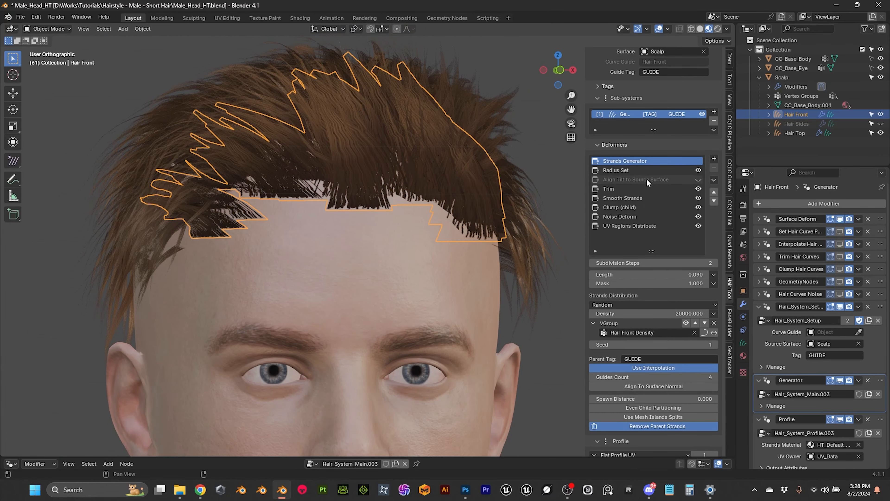
- Compare UV regions 1 and 2 for Hair Front's UV Regions Distribute deformer and keep only region 1
{"action": "left_click", "coordinate": [624, 225]}
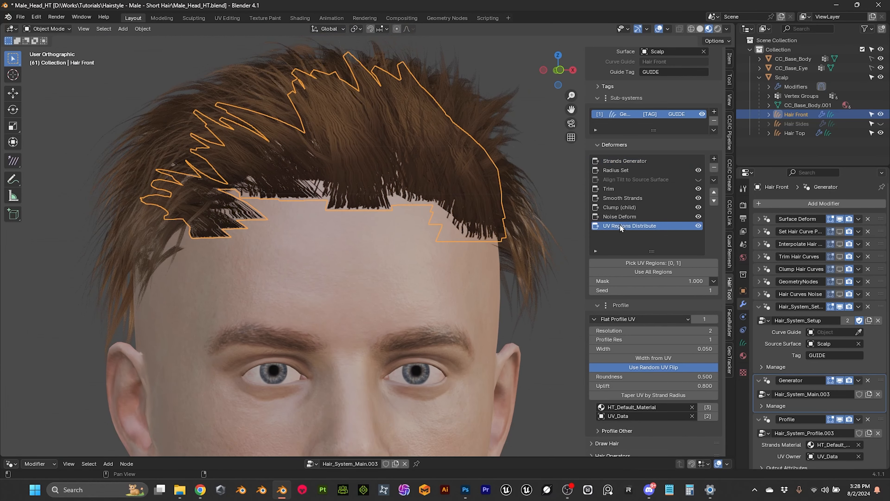
{"action": "left_click", "coordinate": [658, 262]}
{"action": "left_click", "coordinate": [220, 347]}
{"action": "middle_click_drag", "start_coordinate": [218, 346], "coordinate": [316, 263]}
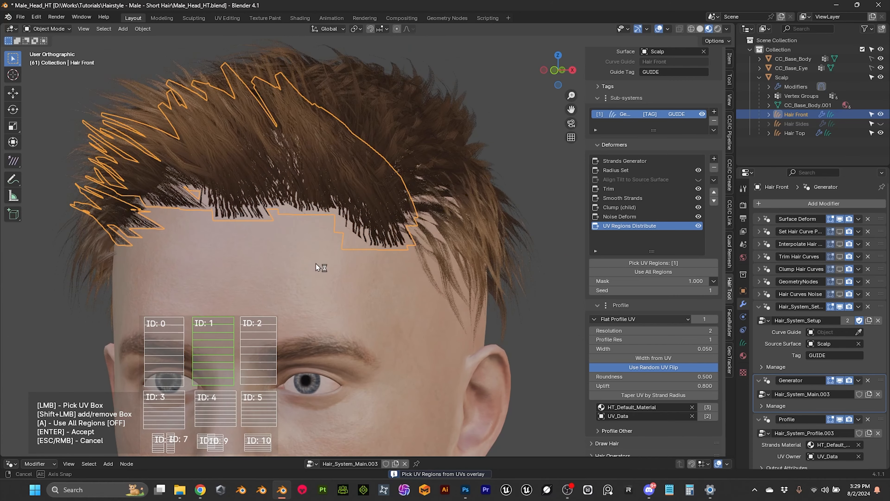
{"action": "left_click", "coordinate": [260, 343]}
{"action": "left_click", "coordinate": [218, 341]}
{"action": "middle_click_drag", "start_coordinate": [217, 342], "coordinate": [404, 267]}
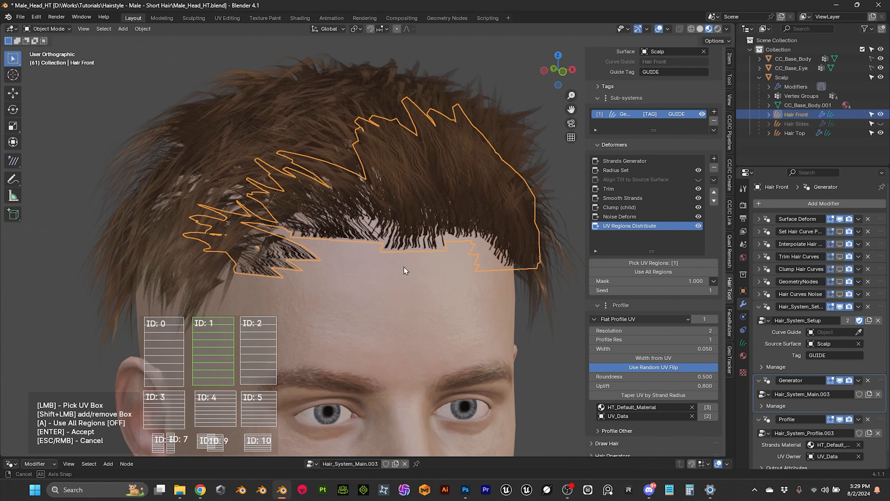
{"action": "key", "text": "Return"}
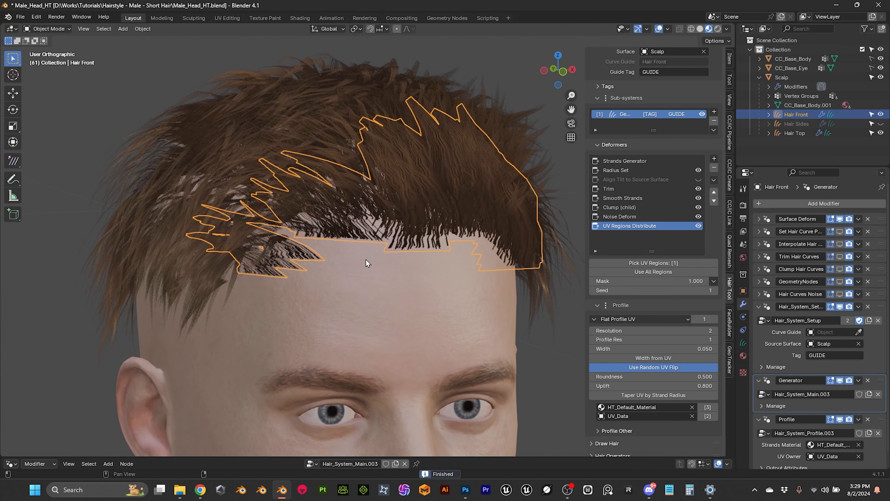
- Increase the Density in Hair Front's Strands Generator to fill the fringe
{"action": "left_click", "coordinate": [685, 161]}
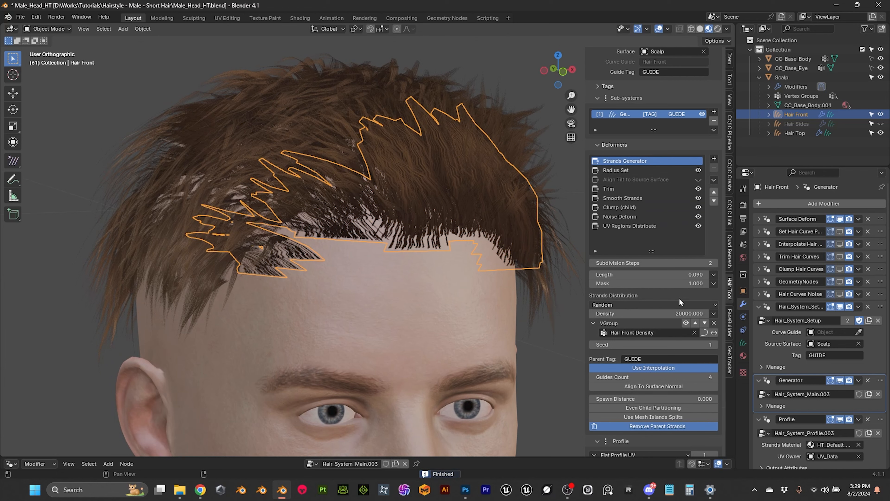
{"action": "left_click", "coordinate": [658, 313]}
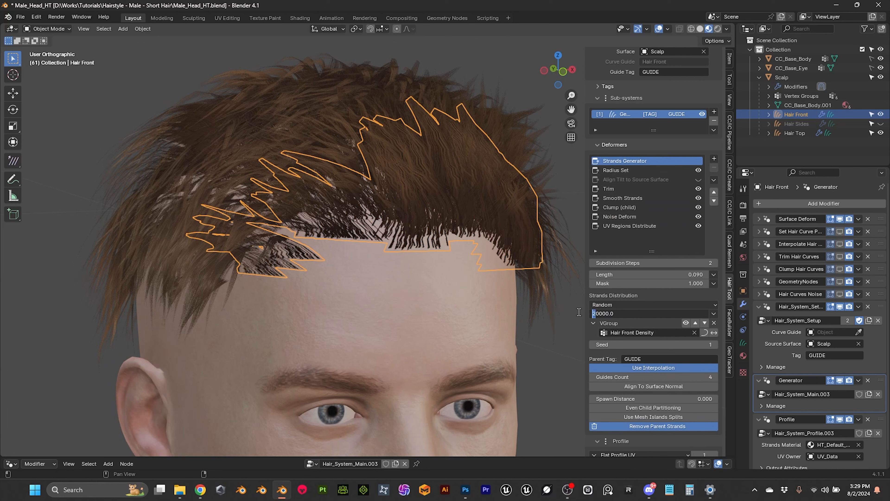
{"action": "key", "text": "Return"}
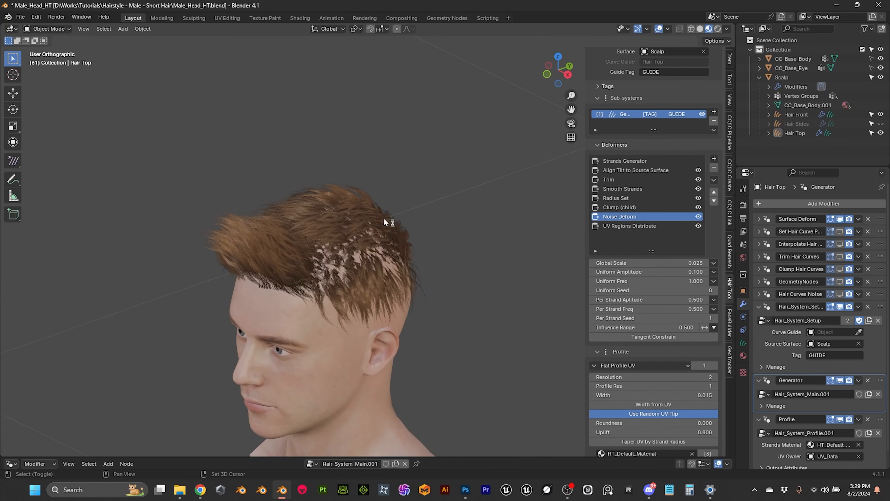
- Check the whole hairstyle in three-quarter view and save Male_Head_HT.blend
{"action": "middle_click_drag", "start_coordinate": [383, 218], "coordinate": [404, 155], "text": "shift"}
{"action": "scroll", "coordinate": [404, 156], "scroll_direction": "up", "scroll_amount": 2}
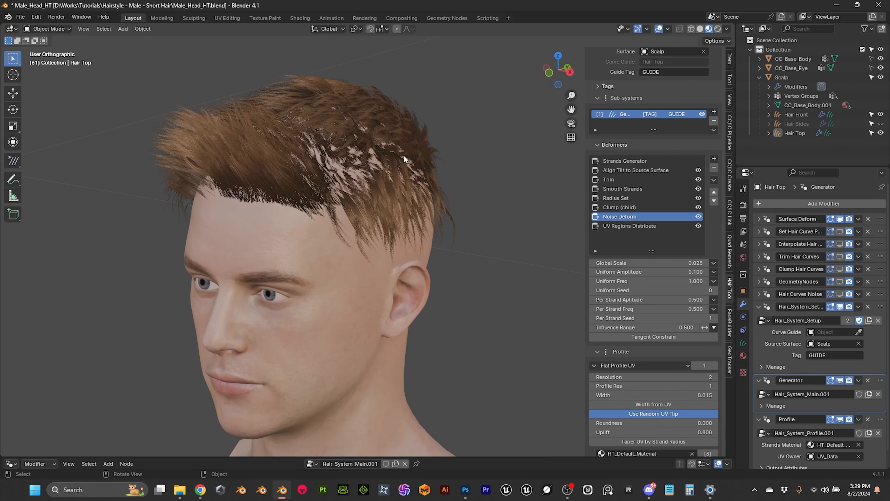
{"action": "key", "text": "ctrl+s"}
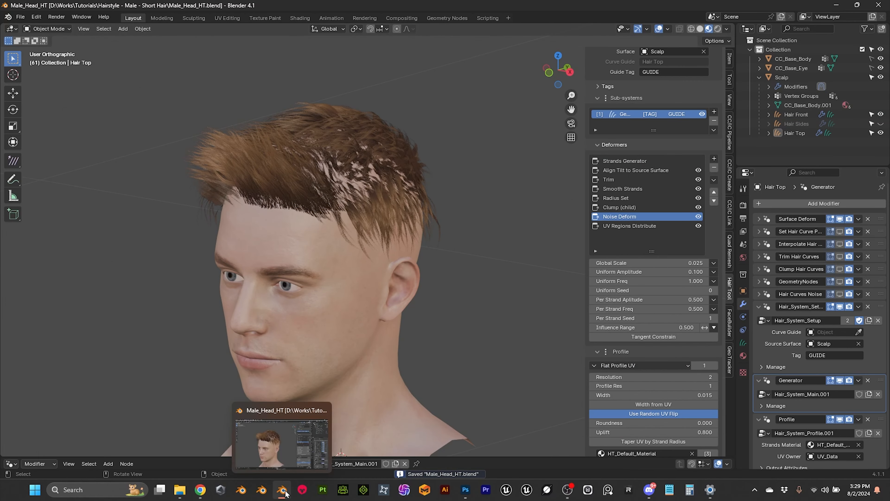
- Open Male_Head_02.blend in another Blender window and inspect the sculpted hair mesh around the head
{"action": "right_click", "coordinate": [286, 493]}
{"action": "left_click", "coordinate": [284, 354]}
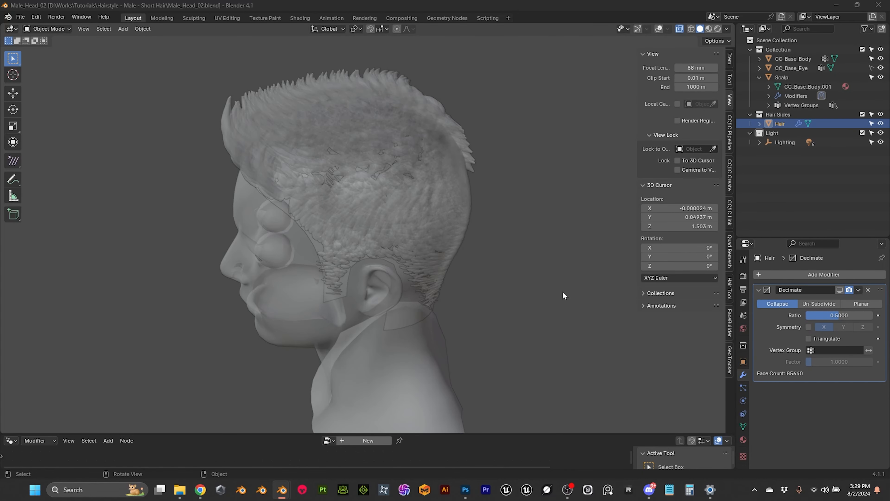
{"action": "left_click", "coordinate": [553, 293]}
{"action": "middle_click_drag", "start_coordinate": [453, 238], "coordinate": [497, 225]}
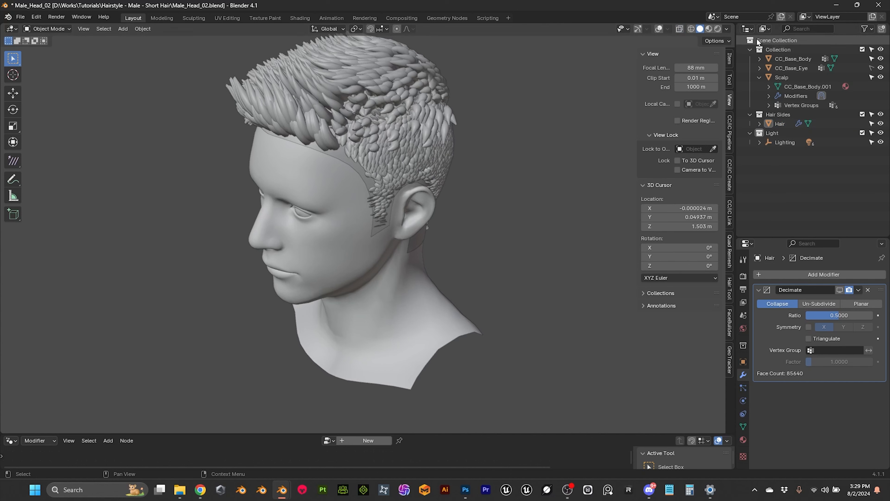
- Preview Male_Head_02 with materials and hide the Hair Sides collection to examine the textured scalp from the side
{"action": "left_click", "coordinate": [709, 29]}
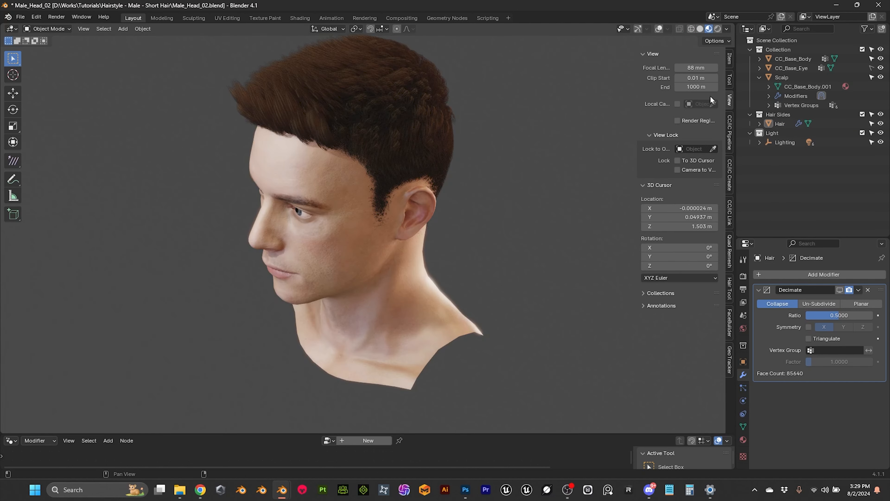
{"action": "left_click", "coordinate": [880, 115]}
{"action": "scroll", "coordinate": [394, 134], "scroll_direction": "up", "scroll_amount": 3}
{"action": "middle_click_drag", "start_coordinate": [394, 130], "coordinate": [375, 237]}
{"action": "scroll", "coordinate": [379, 236], "scroll_direction": "down", "scroll_amount": 8}
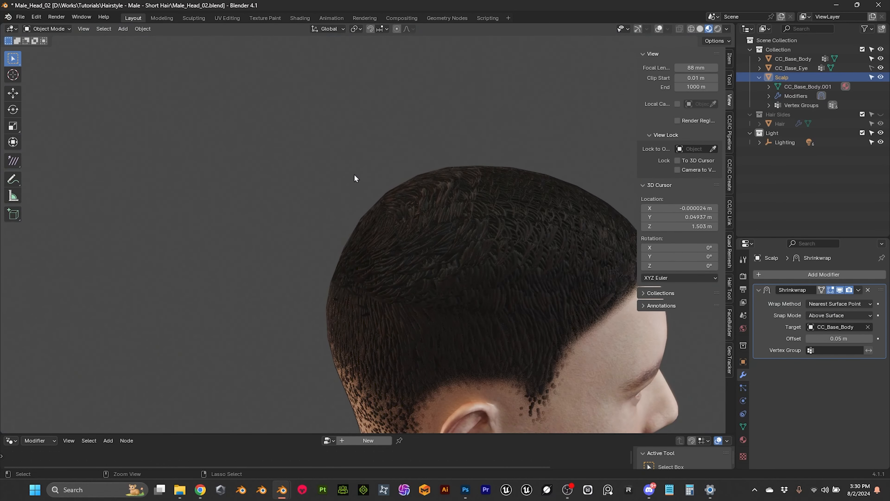
- Apply the Scalp's Shrinkwrap modifier and copy the Scalp object
{"action": "key", "text": "ctrl+c"}
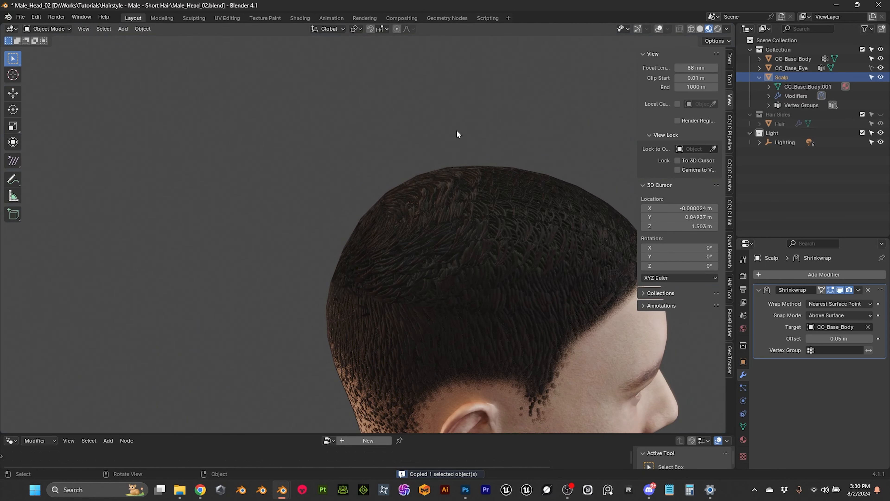
{"action": "left_click", "coordinate": [862, 289]}
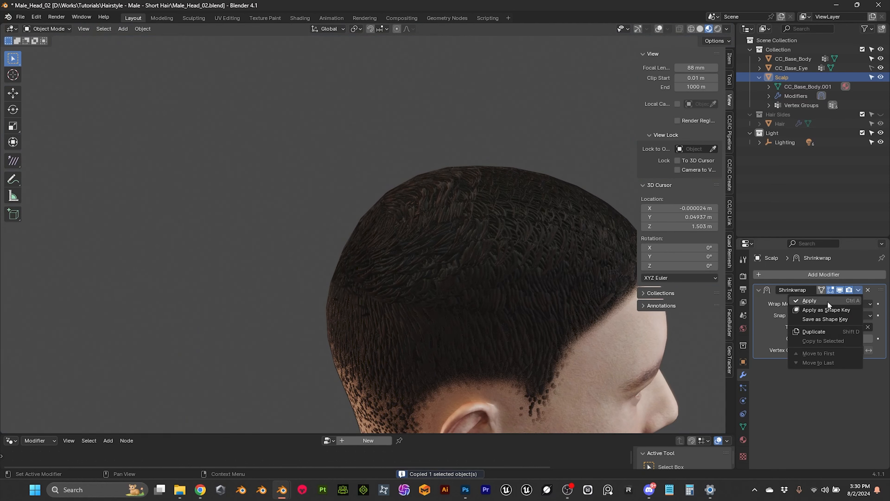
{"action": "left_click", "coordinate": [827, 301]}
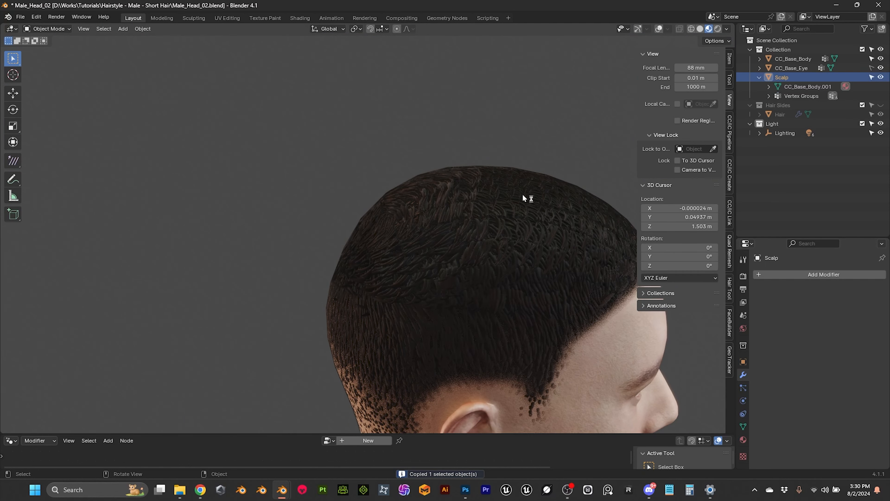
{"action": "key", "text": "ctrl+c"}
- Switch to the Male_Head_HT window, paste the copied scalp into Collection, and check the head in profile
{"action": "left_click", "coordinate": [836, 4]}
{"action": "left_click", "coordinate": [779, 50]}
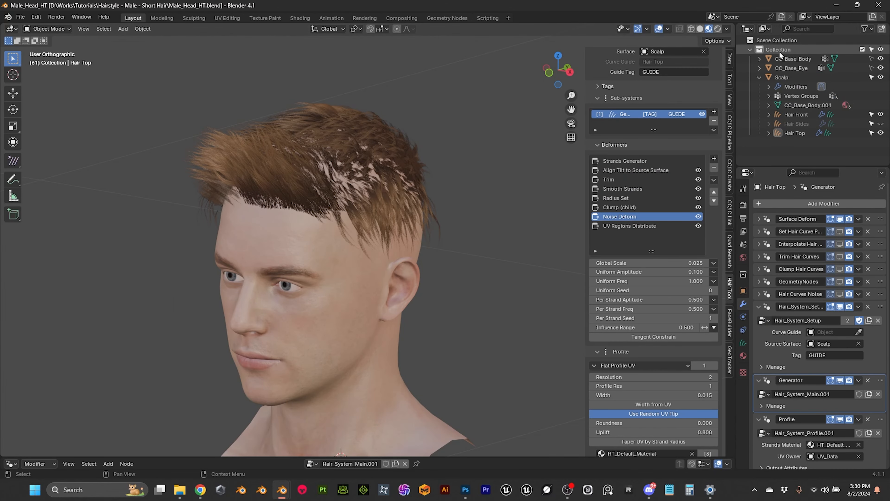
{"action": "key", "text": "ctrl+v"}
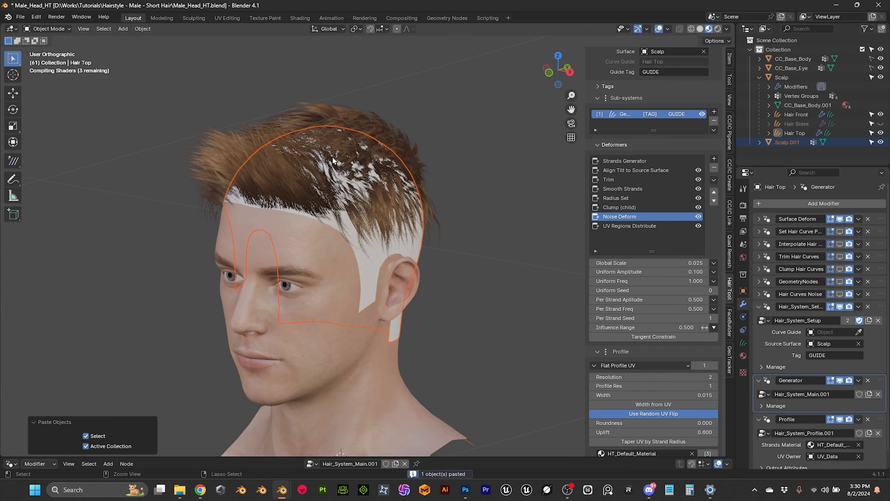
{"action": "left_click", "coordinate": [466, 185]}
{"action": "middle_click_drag", "start_coordinate": [467, 186], "coordinate": [430, 201]}
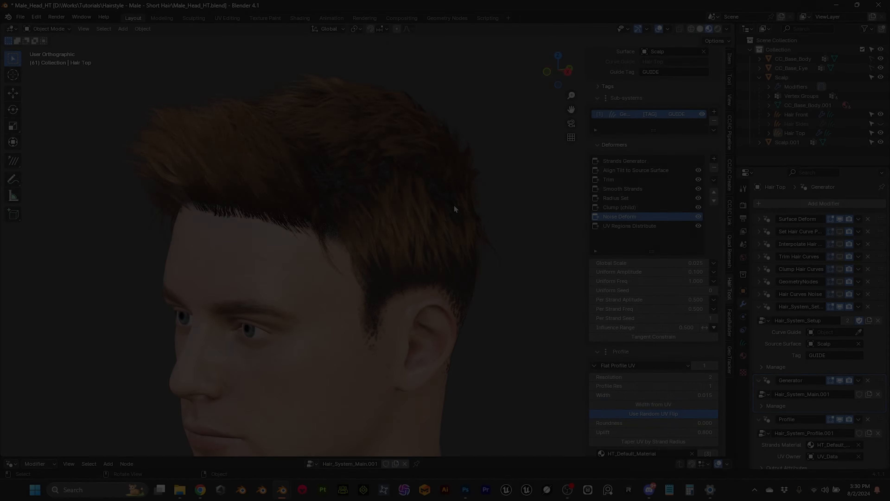
{"action": "middle_click_drag", "start_coordinate": [454, 206], "coordinate": [396, 213]}
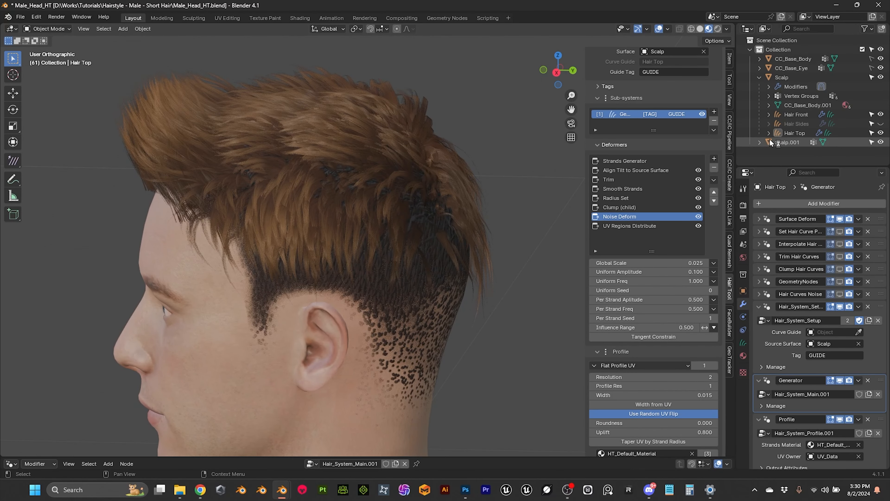
- Unhide Hair Sides, make it the active object, and add a Hair Tool hair system to it
{"action": "left_click", "coordinate": [881, 124]}
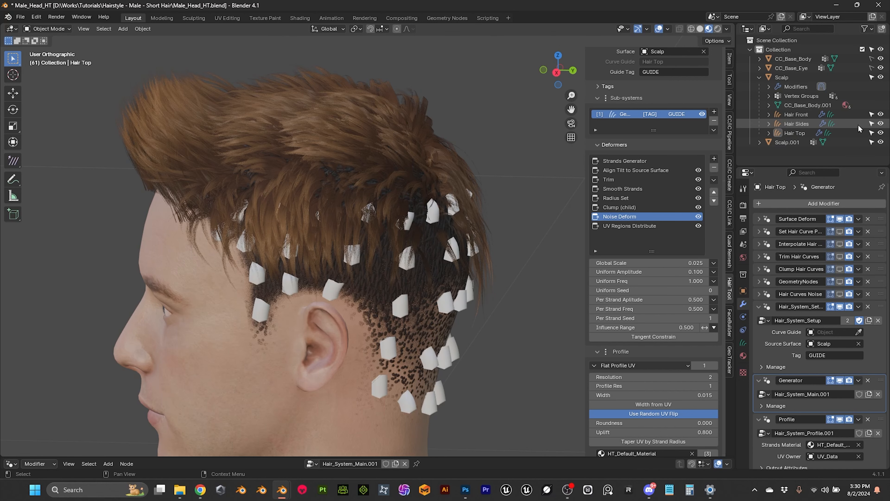
{"action": "left_click", "coordinate": [797, 123]}
{"action": "middle_click_drag", "start_coordinate": [469, 231], "coordinate": [413, 165]}
{"action": "scroll", "coordinate": [310, 186], "scroll_direction": "up", "scroll_amount": 2}
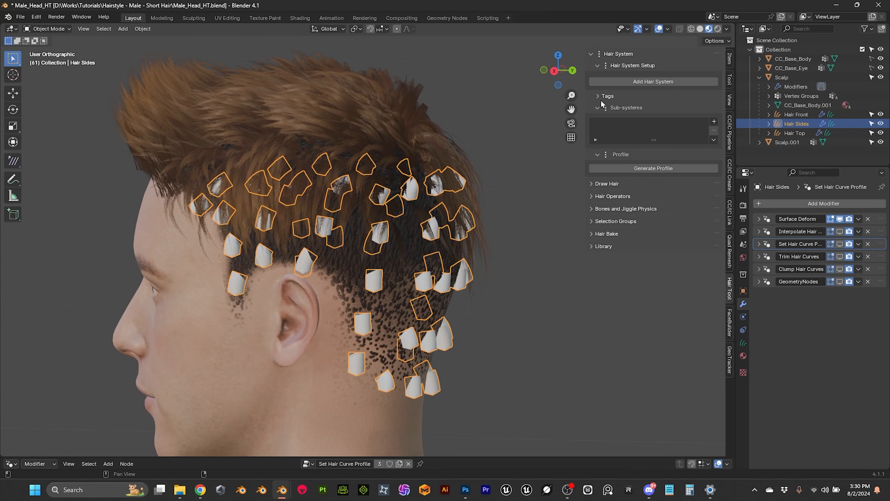
{"action": "left_click", "coordinate": [605, 109]}
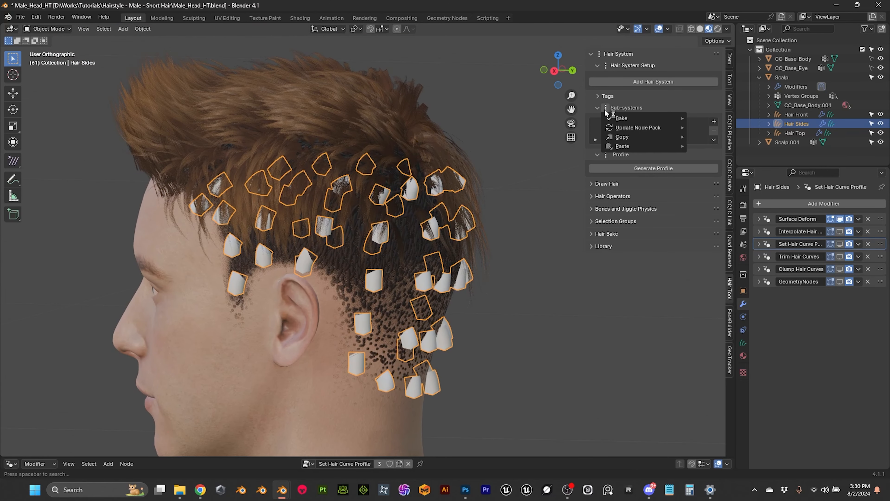
{"action": "mouse_move", "coordinate": [646, 147]}
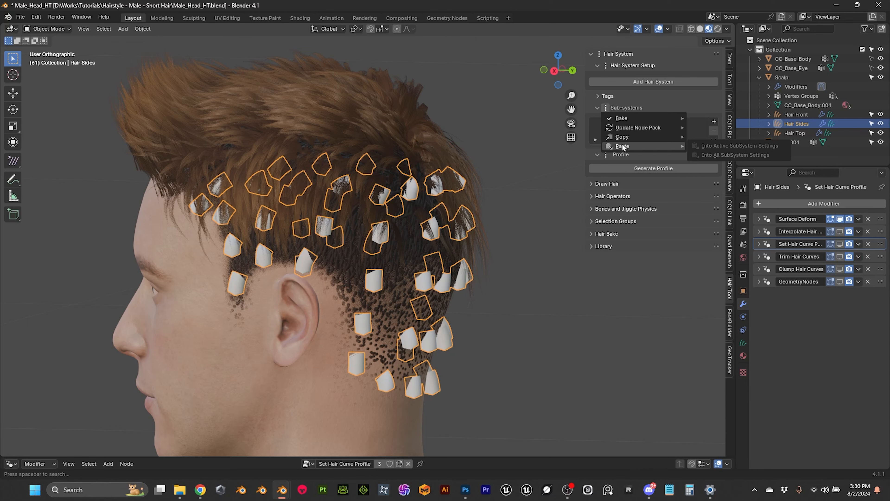
{"action": "left_click", "coordinate": [656, 83]}
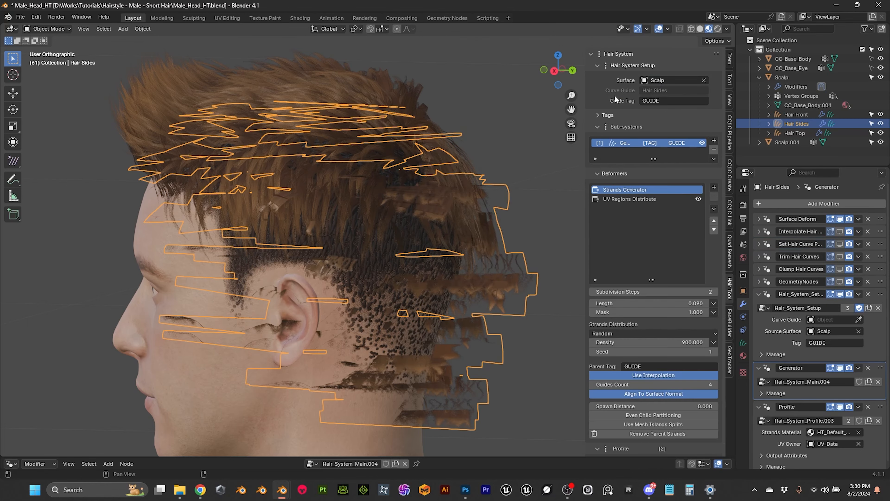
{"action": "middle_click_drag", "start_coordinate": [399, 178], "coordinate": [475, 207]}
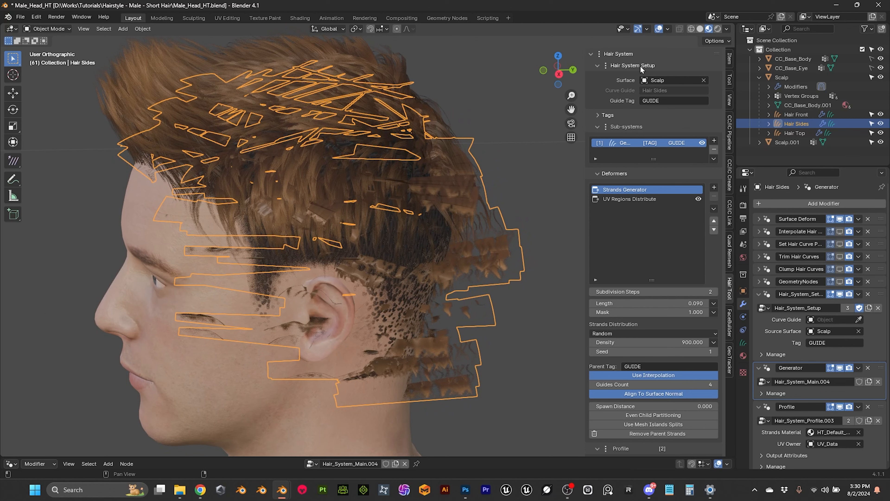
- Paste the copied Hair Top sub-system settings into all of Hair Sides' sub-systems
{"action": "left_click", "coordinate": [606, 126]}
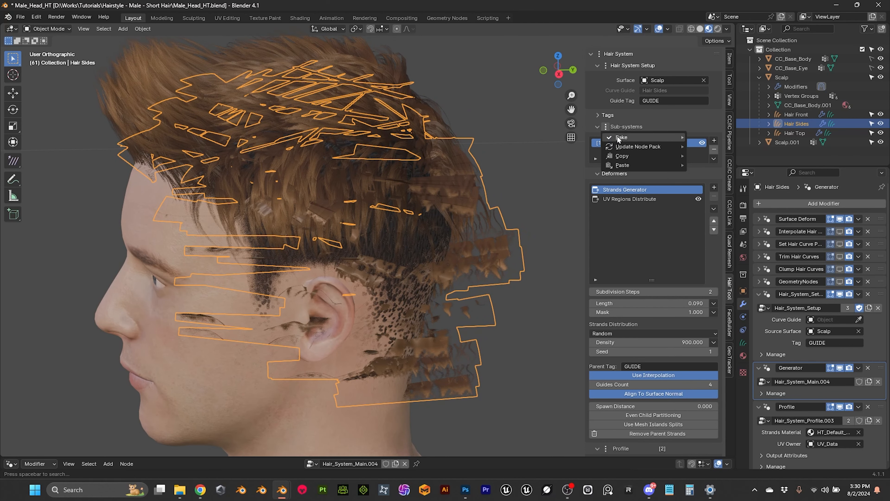
{"action": "mouse_move", "coordinate": [686, 166]}
{"action": "left_click", "coordinate": [724, 174]}
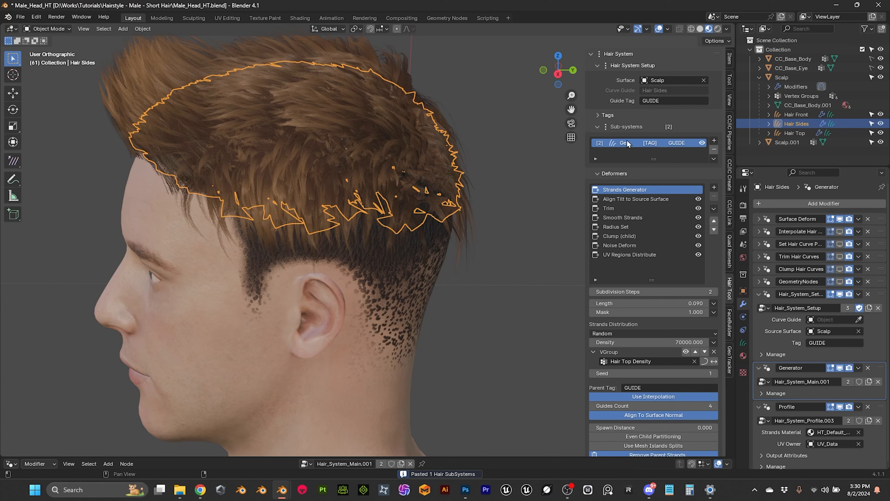
{"action": "left_click", "coordinate": [606, 127]}
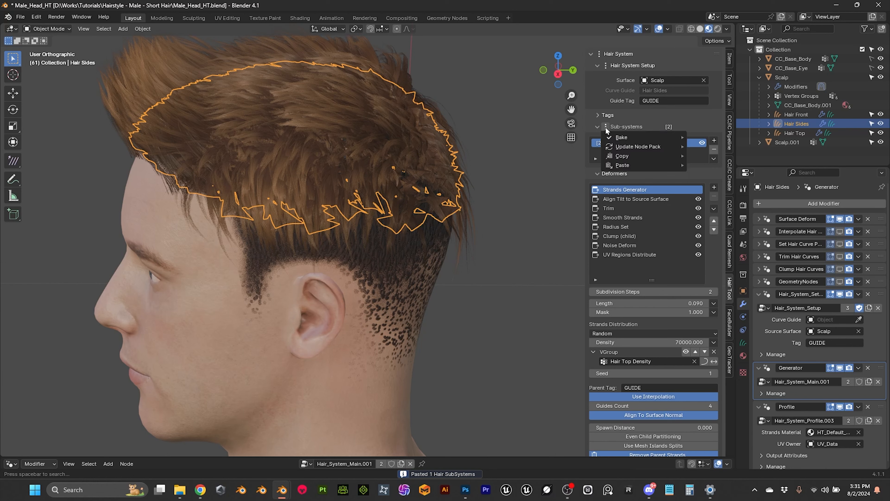
{"action": "left_click", "coordinate": [606, 128]}
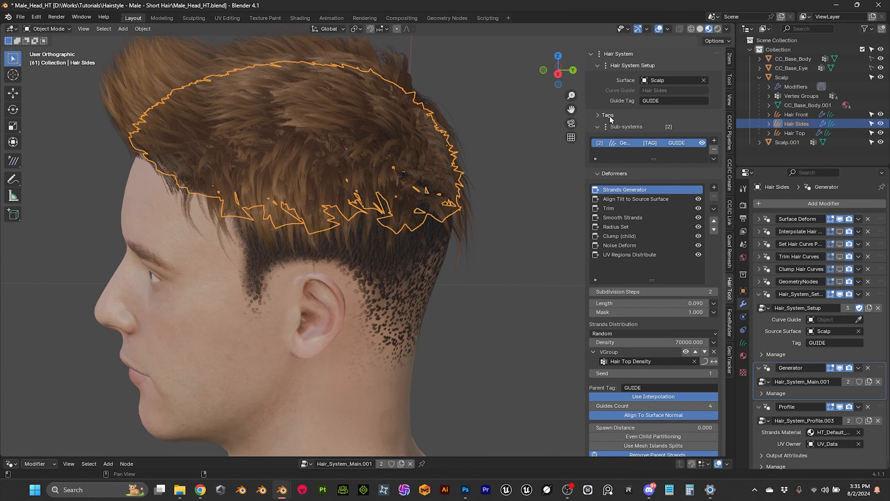
{"action": "left_click", "coordinate": [607, 67]}
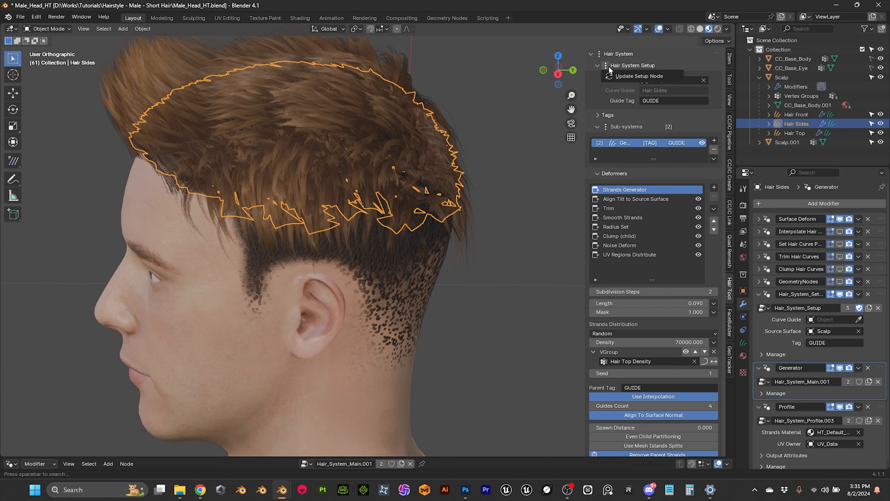
{"action": "right_click", "coordinate": [610, 146]}
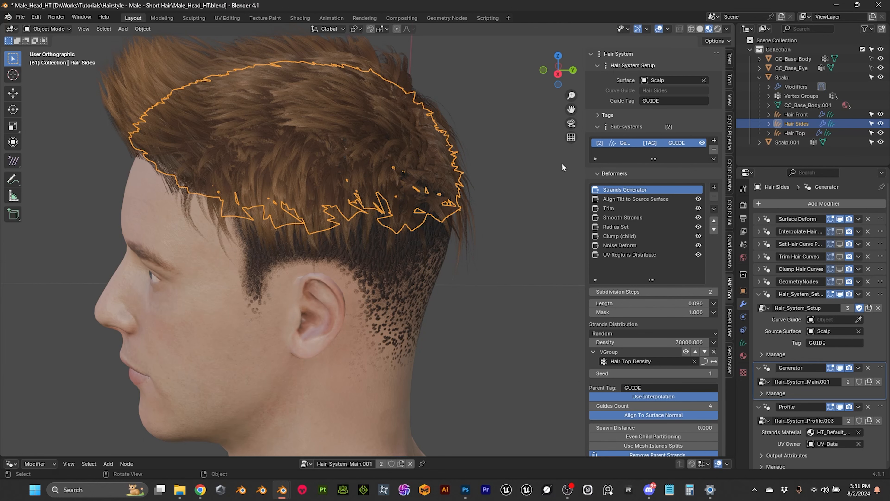
- Make Hair Sides' sub-system and its Flat Profile UV profile unique
{"action": "left_click", "coordinate": [714, 159]}
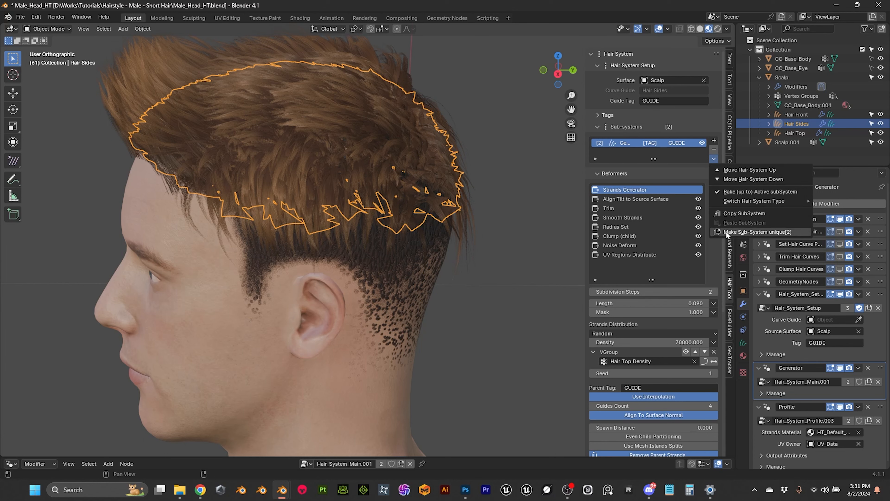
{"action": "left_click", "coordinate": [770, 232]}
{"action": "scroll", "coordinate": [657, 242], "scroll_direction": "down", "scroll_amount": 5}
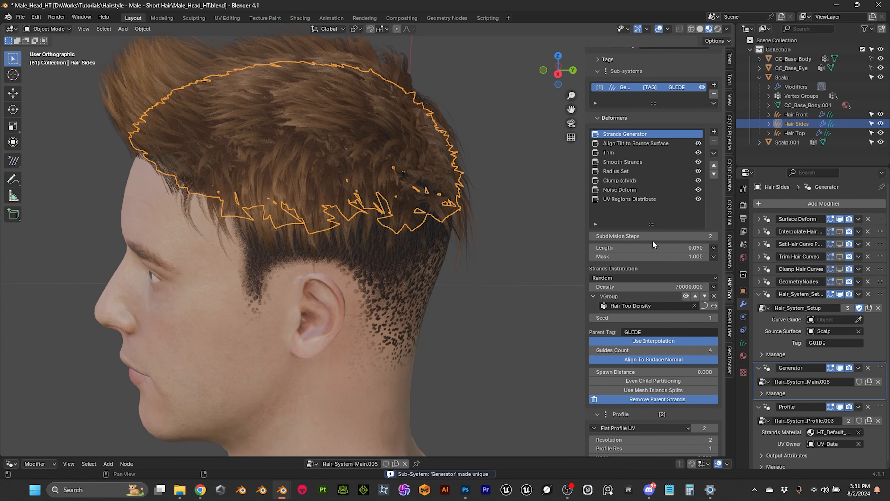
{"action": "scroll", "coordinate": [657, 242], "scroll_direction": "down", "scroll_amount": 5}
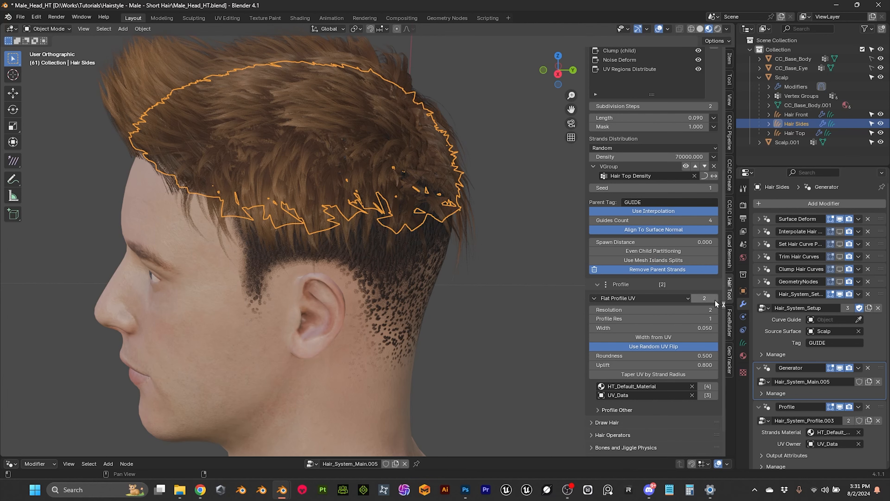
{"action": "left_click", "coordinate": [705, 298]}
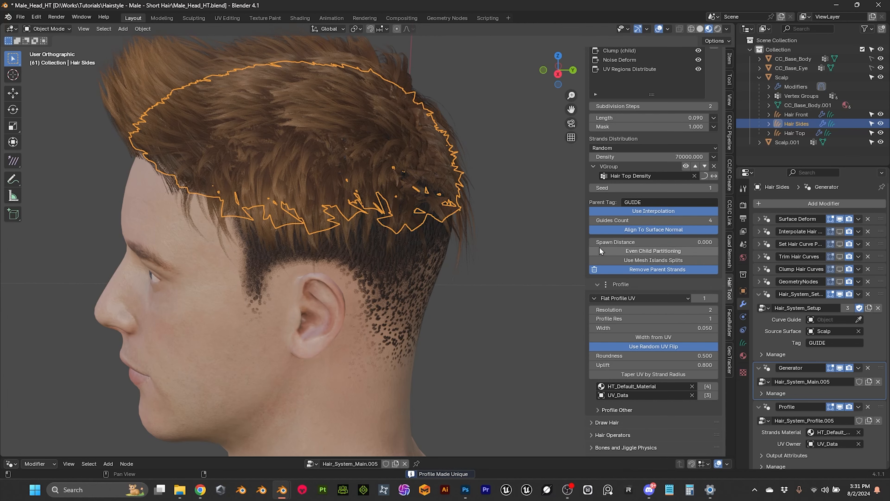
- Set the Density vertex group of Hair Sides' Strands Generator to Hair Sides Density
{"action": "scroll", "coordinate": [645, 247], "scroll_direction": "up", "scroll_amount": 3}
{"action": "scroll", "coordinate": [645, 298], "scroll_direction": "up", "scroll_amount": 1}
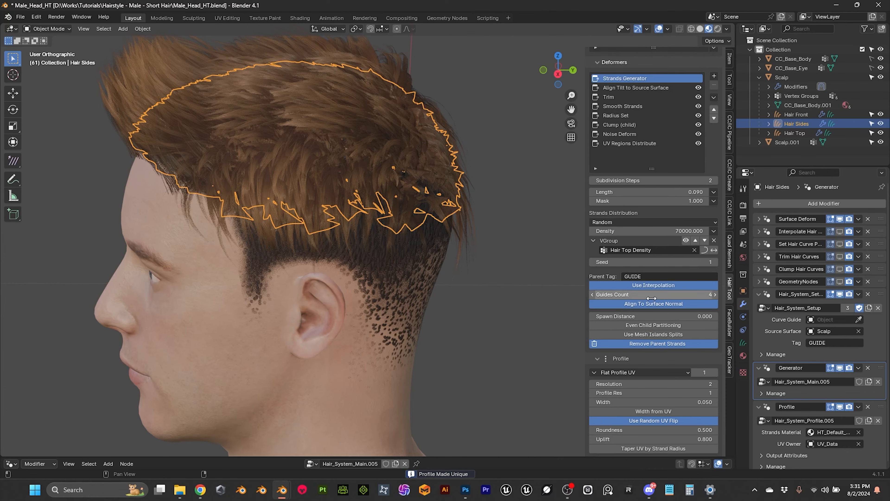
{"action": "mouse_move", "coordinate": [501, 252]}
{"action": "middle_mouse_down"}
{"action": "mouse_move", "coordinate": [469, 248]}
{"action": "mouse_move", "coordinate": [487, 250]}
{"action": "middle_mouse_up"}
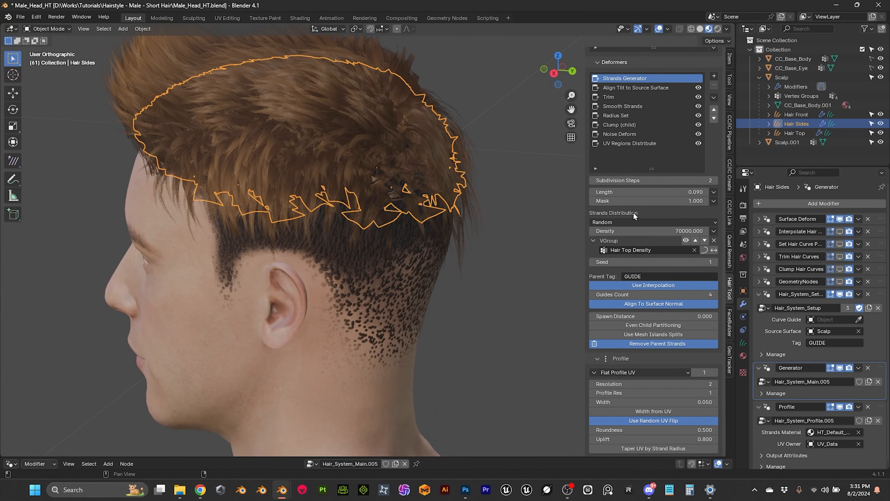
{"action": "scroll", "coordinate": [656, 277], "scroll_direction": "down", "scroll_amount": 1}
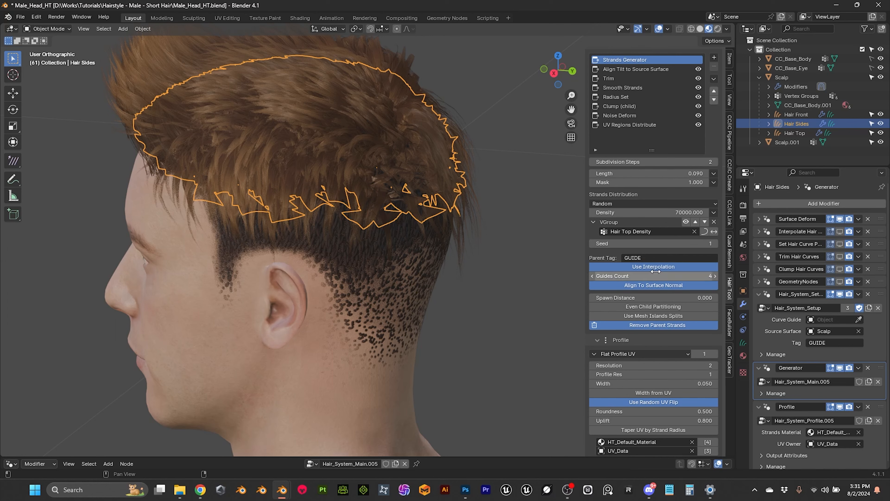
{"action": "left_click", "coordinate": [647, 232]}
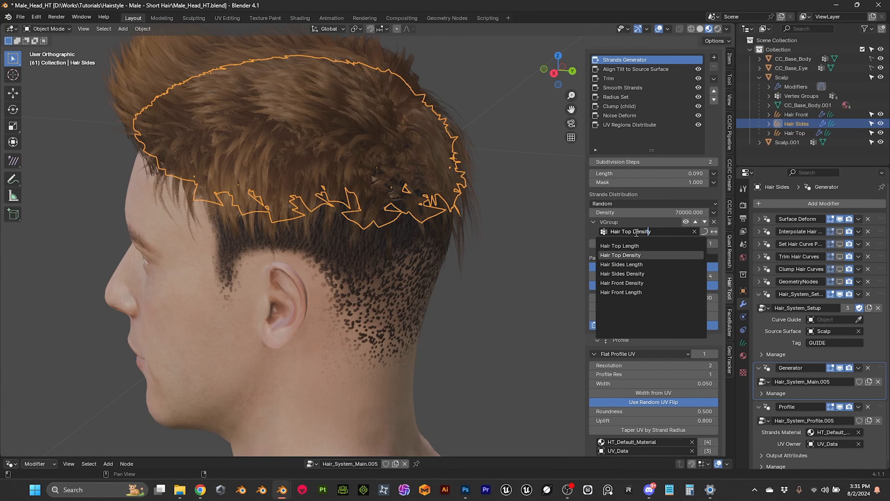
{"action": "left_click", "coordinate": [640, 273]}
- Turn off the Noise Deform, Clump (child), Radius Set, Smooth Strands and Align Tilt to Source Surface deformers on Hair Sides
{"action": "middle_click_drag", "start_coordinate": [557, 277], "coordinate": [496, 270]}
{"action": "scroll", "coordinate": [495, 256], "scroll_direction": "up", "scroll_amount": 5}
{"action": "left_click", "coordinate": [699, 115]}
{"action": "left_click", "coordinate": [698, 106]}
{"action": "left_click", "coordinate": [699, 97]}
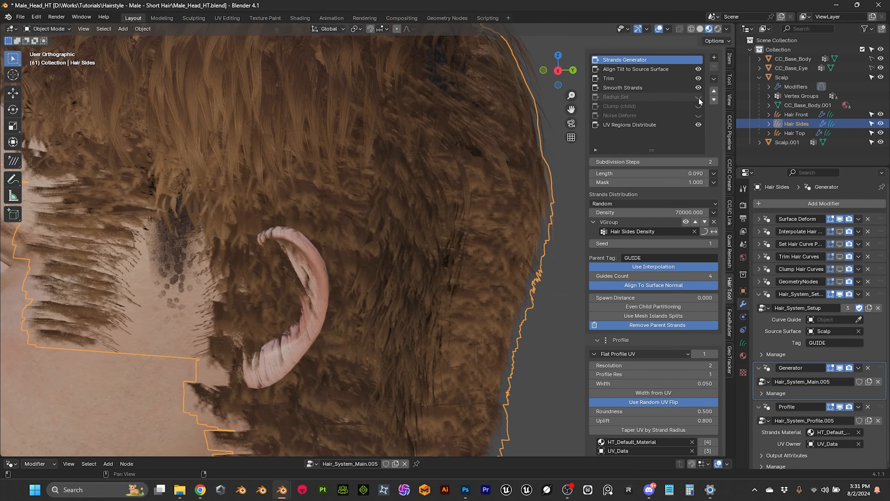
{"action": "left_click", "coordinate": [698, 88]}
{"action": "scroll", "coordinate": [413, 158], "scroll_direction": "down", "scroll_amount": 6}
{"action": "middle_click_drag", "start_coordinate": [414, 159], "coordinate": [415, 171]}
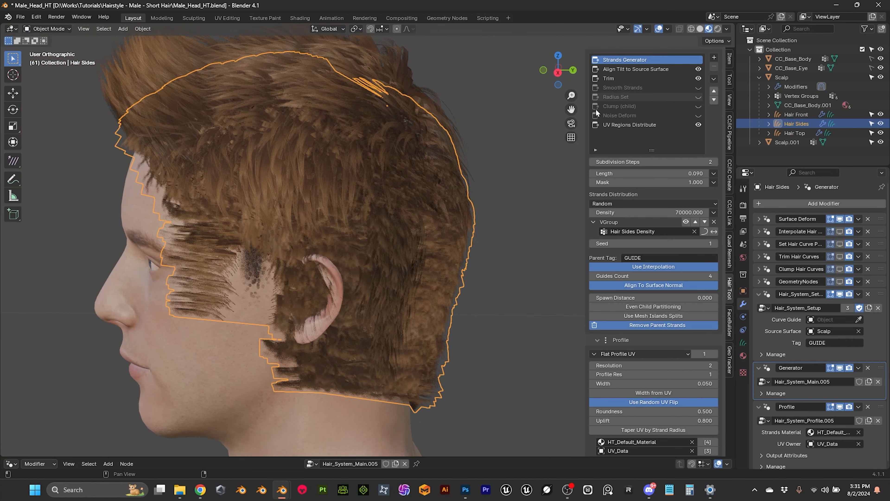
{"action": "left_click", "coordinate": [698, 69]}
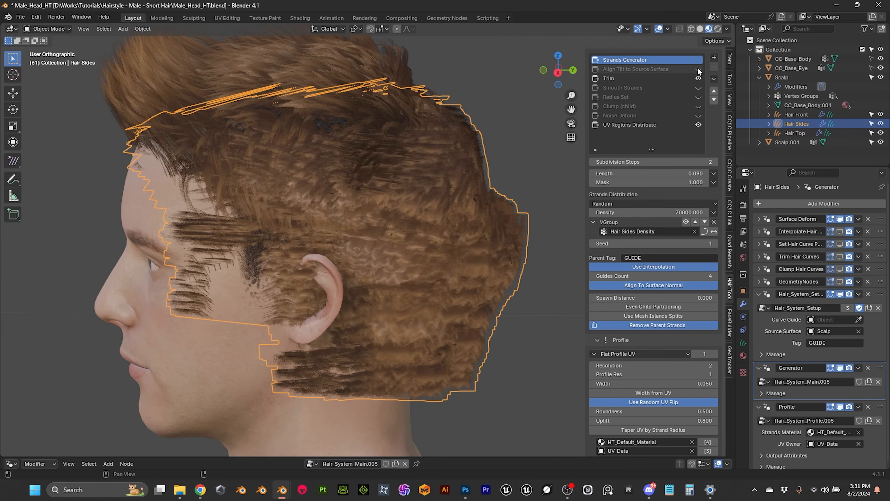
{"action": "mouse_move", "coordinate": [465, 165]}
{"action": "middle_mouse_down"}
{"action": "mouse_move", "coordinate": [377, 164]}
{"action": "mouse_move", "coordinate": [451, 166]}
{"action": "middle_mouse_up"}
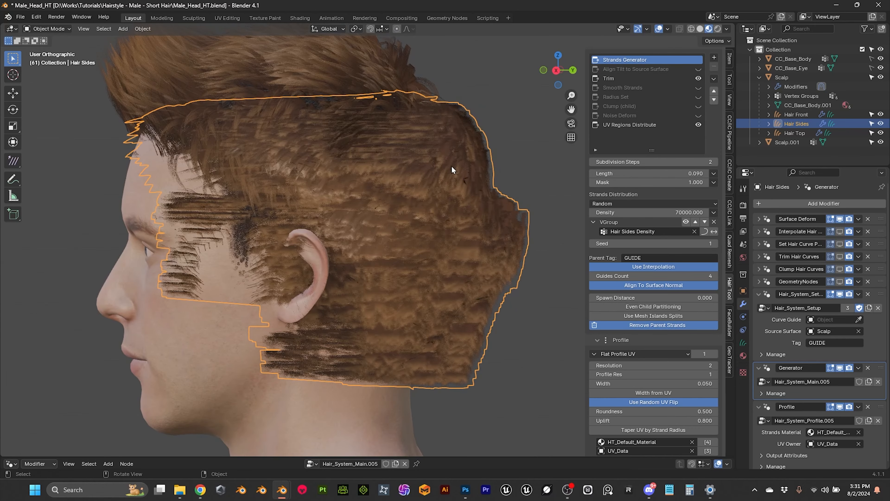
- Set the Flat Profile UV width of Hair Sides to 0.005
{"action": "scroll", "coordinate": [621, 347], "scroll_direction": "down", "scroll_amount": 3}
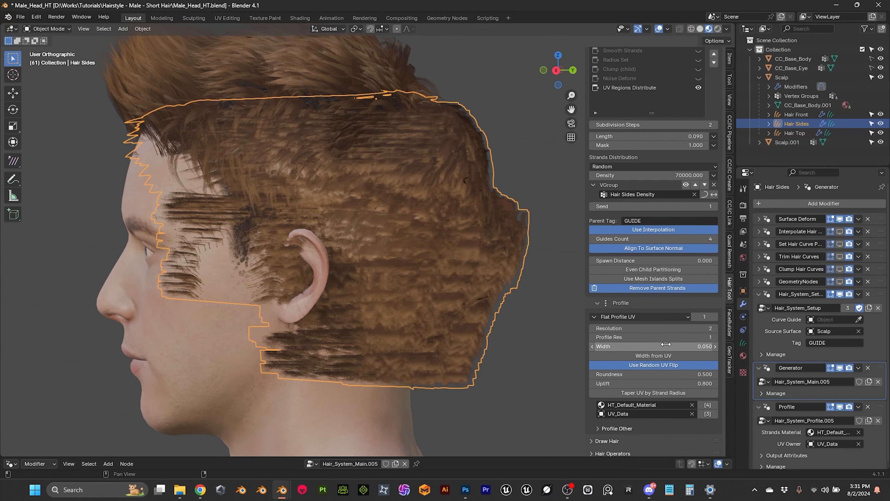
{"action": "left_click", "coordinate": [642, 347]}
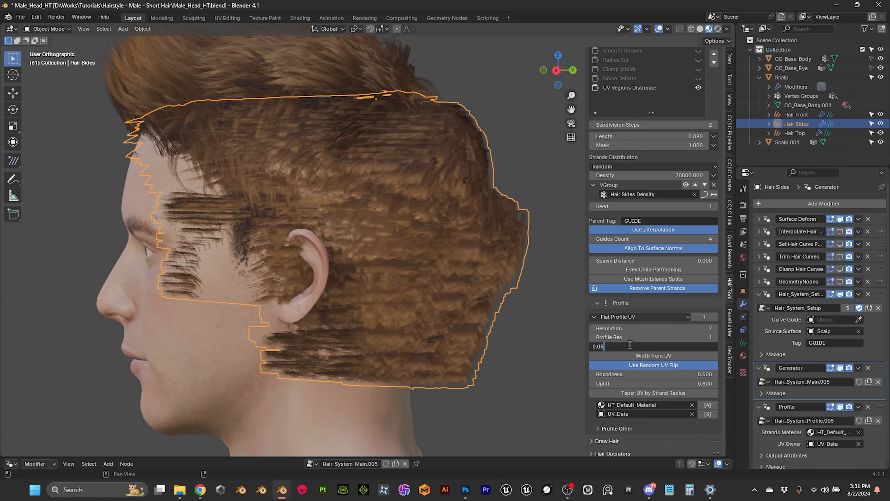
{"action": "type", "text": "05"}
{"action": "key", "text": "Return"}
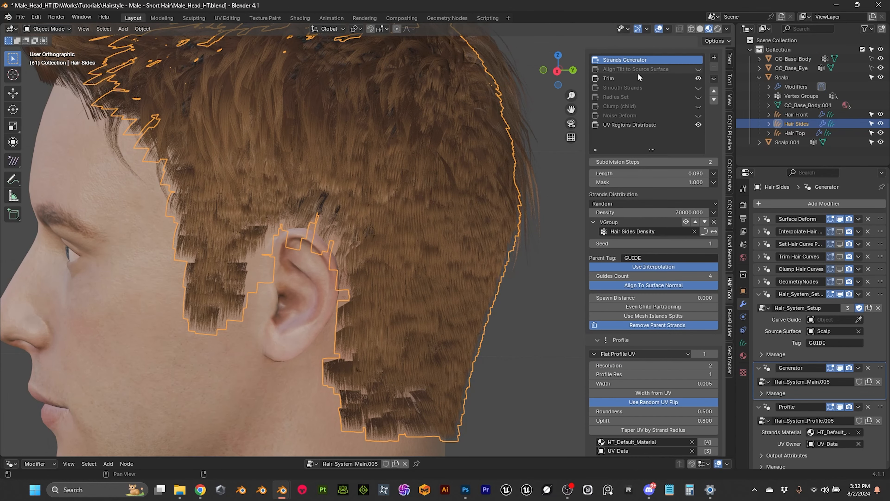
- Turn on the Smooth Strands and Radius Set deformers on Hair Sides
{"action": "left_click", "coordinate": [699, 90]}
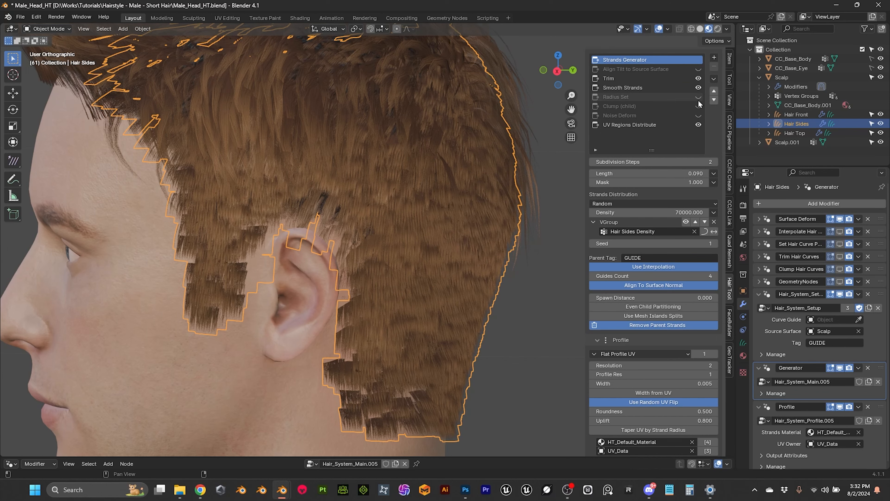
{"action": "left_click", "coordinate": [698, 99]}
{"action": "left_click", "coordinate": [496, 341]}
{"action": "middle_click_drag", "start_coordinate": [496, 341], "coordinate": [479, 281]}
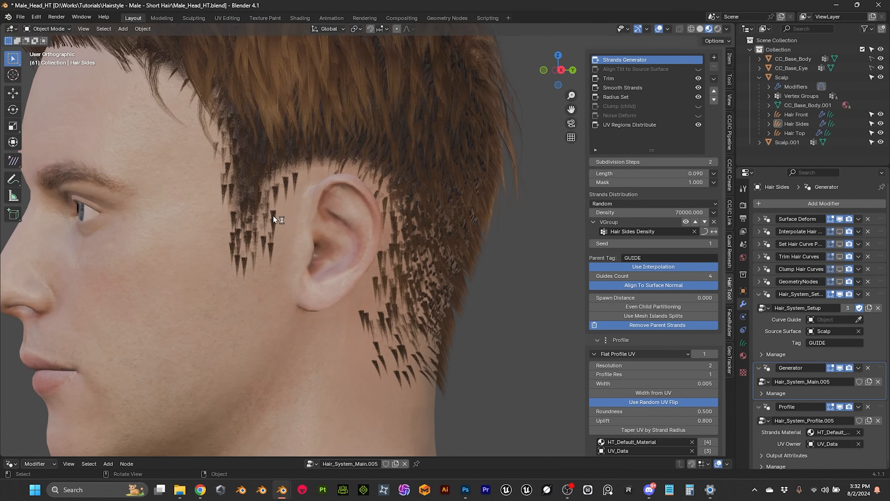
{"action": "left_click", "coordinate": [274, 220]}
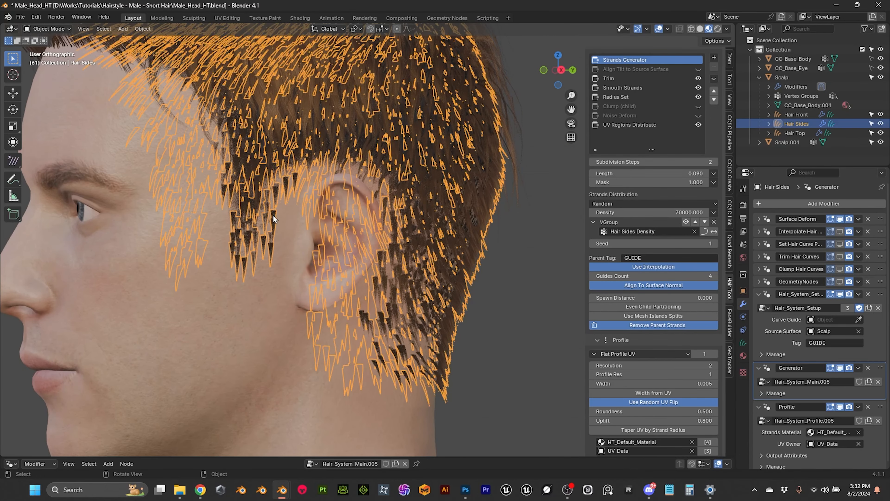
{"action": "middle_click_drag", "start_coordinate": [521, 288], "coordinate": [507, 289]}
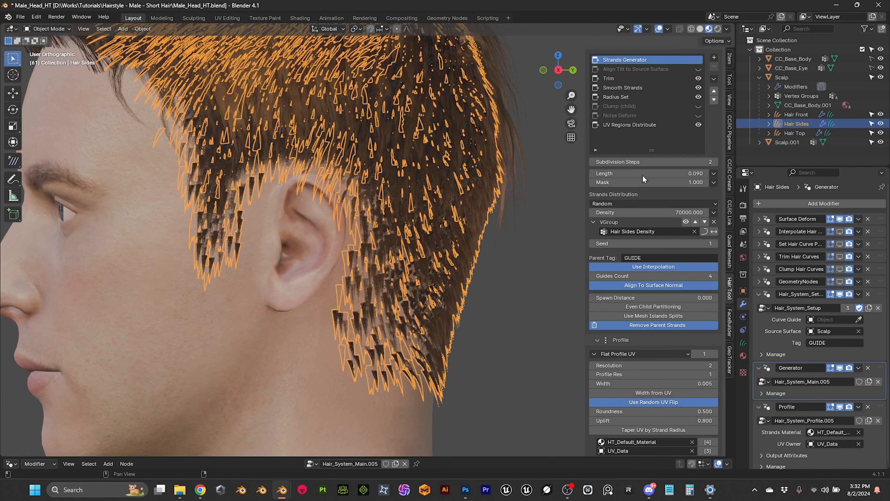
- Assign UV regions 8 and 9 to Hair Sides' UV Regions Distribute deformer
{"action": "left_click", "coordinate": [631, 125]}
{"action": "scroll", "coordinate": [602, 123], "scroll_direction": "up", "scroll_amount": 3}
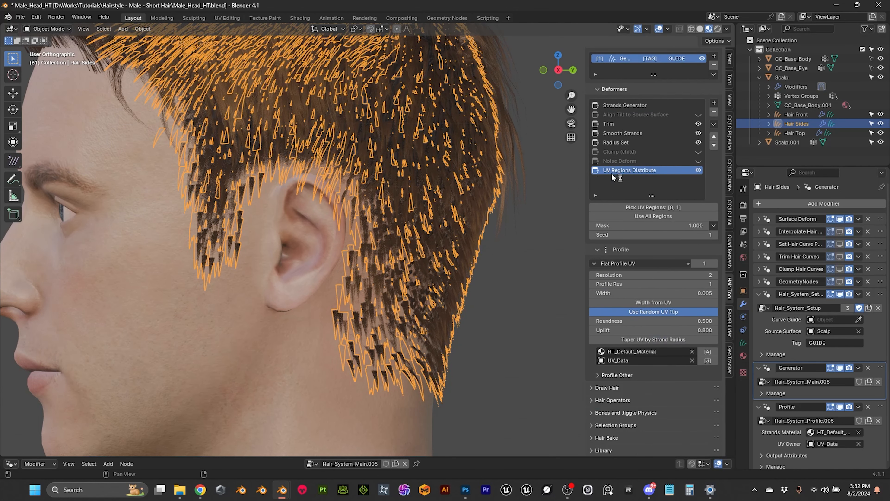
{"action": "left_click", "coordinate": [659, 210]}
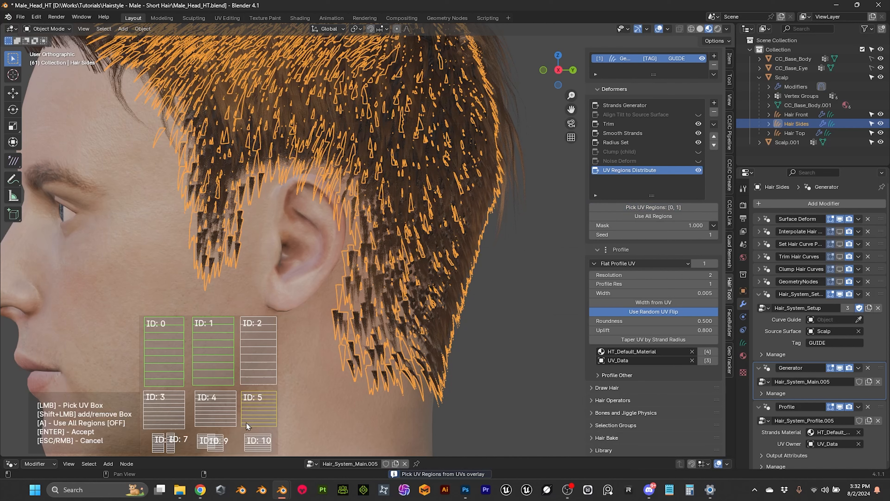
{"action": "left_click", "coordinate": [205, 446]}
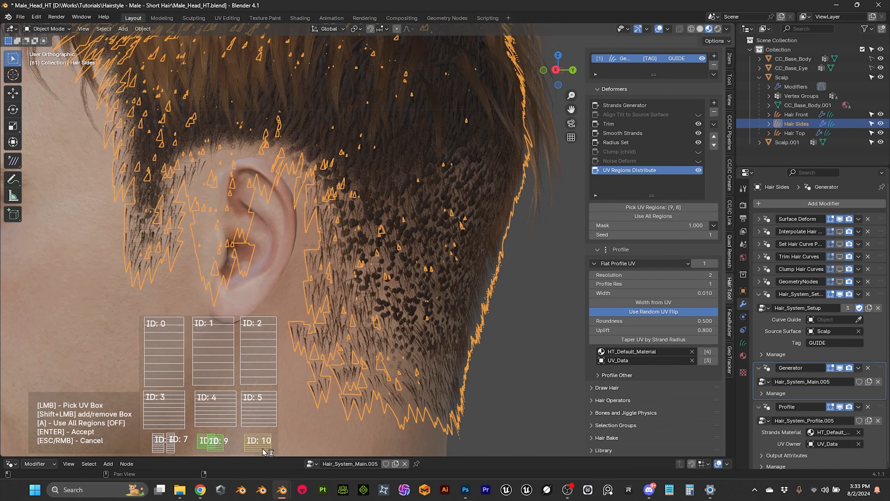
{"action": "left_click", "coordinate": [260, 446]}
{"action": "left_click", "coordinate": [205, 446]}
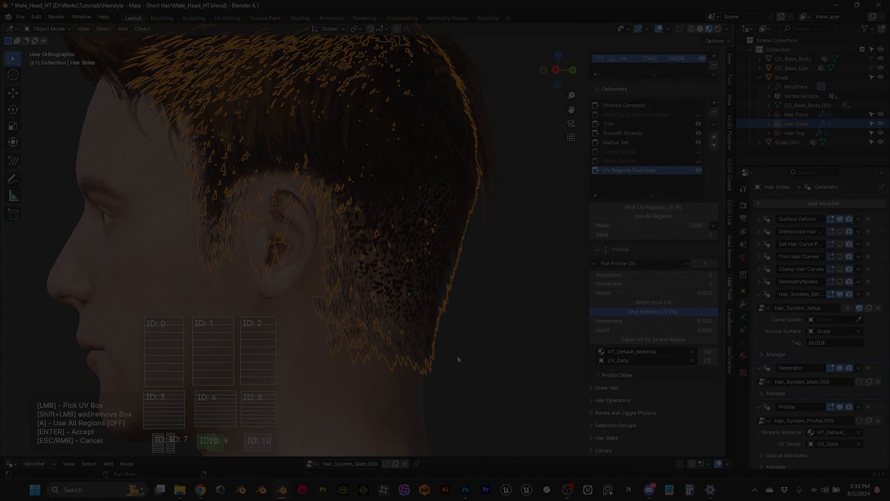
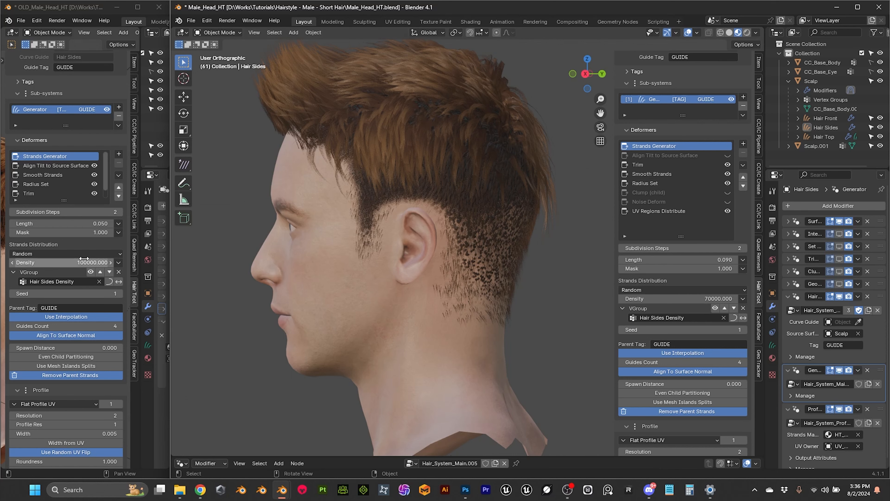
- Copy the Strands Generator density from the old head file and set Hair Sides' Density to 100000
{"action": "double_click", "coordinate": [83, 262]}
{"action": "type", "text": "100000"}
{"action": "left_click_drag", "start_coordinate": [59, 259], "coordinate": [3, 260]}
{"action": "key", "text": "ctrl+c"}
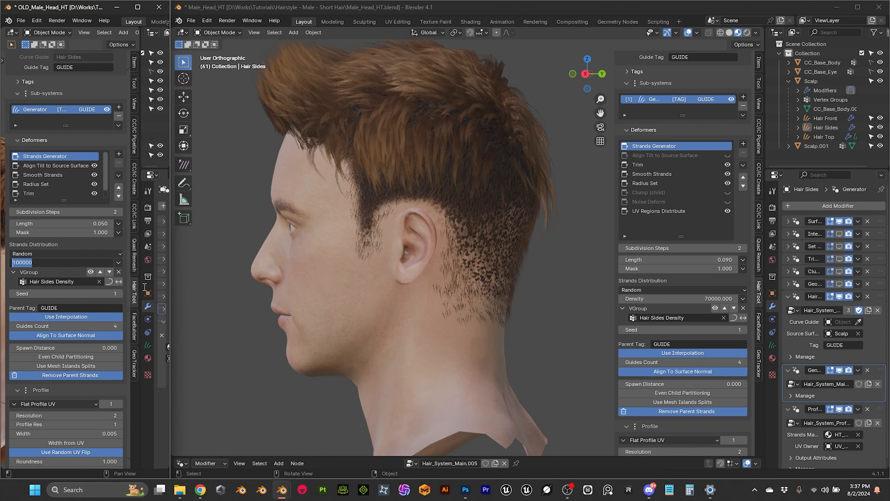
{"action": "double_click", "coordinate": [668, 302]}
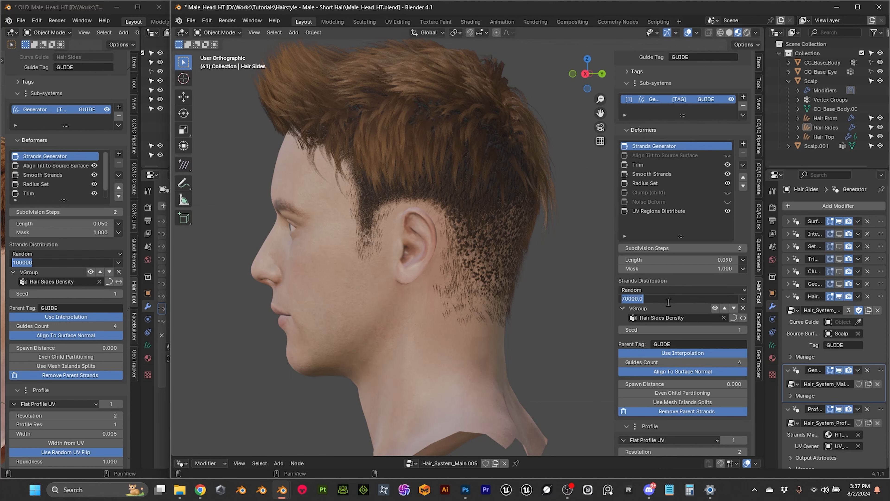
{"action": "key", "text": "ctrl+v"}
{"action": "key", "text": "Return"}
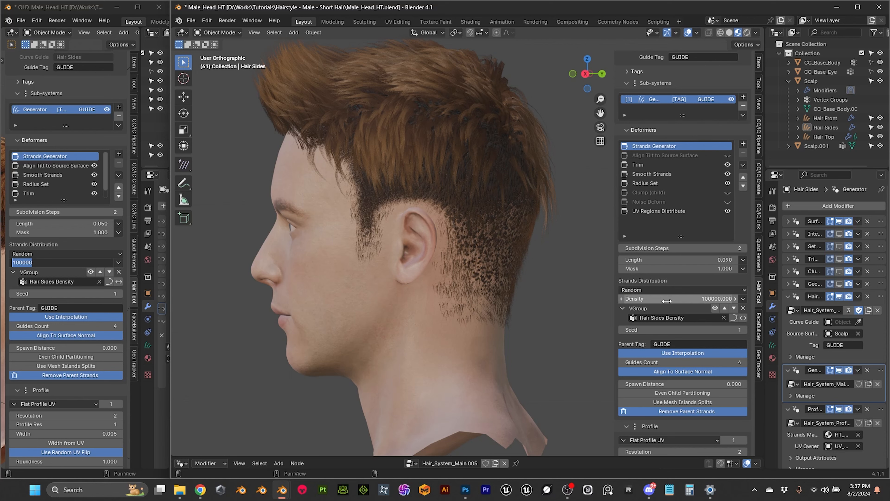
- Turn on the Align Tilt to Source Surface, Clump (child) and Noise Deform deformers on Hair Sides
{"action": "left_click", "coordinate": [727, 155]}
{"action": "left_click", "coordinate": [728, 192]}
{"action": "left_click", "coordinate": [728, 202]}
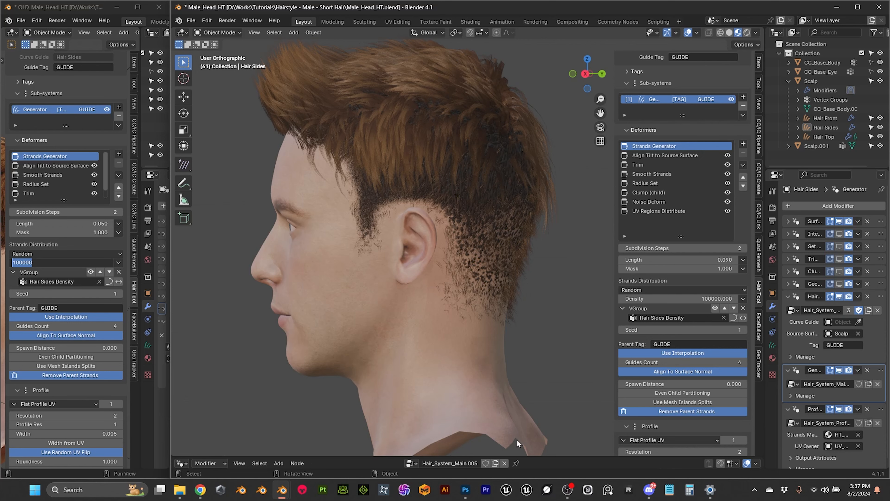
- Set Hair Sides' Flat Profile UV width to 0.005 to match the old head file
{"action": "scroll", "coordinate": [686, 339], "scroll_direction": "down", "scroll_amount": 3}
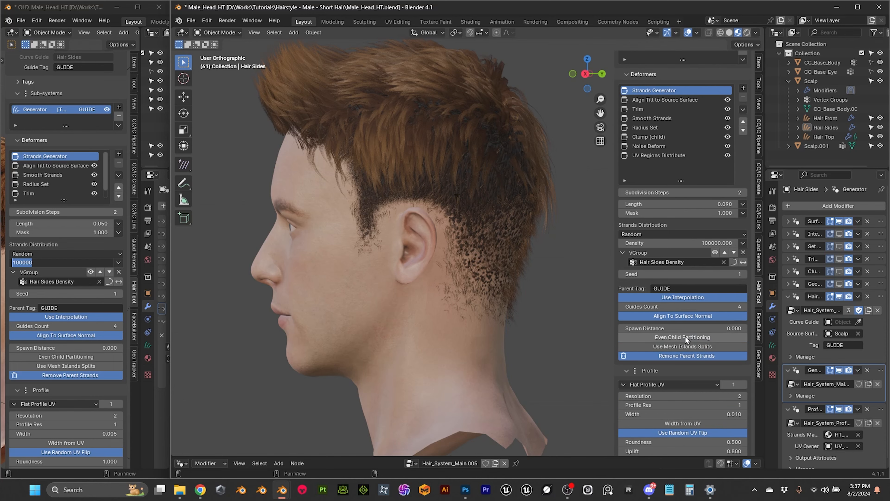
{"action": "scroll", "coordinate": [686, 339], "scroll_direction": "down", "scroll_amount": 1}
{"action": "double_click", "coordinate": [712, 396]}
{"action": "left_click", "coordinate": [682, 396]}
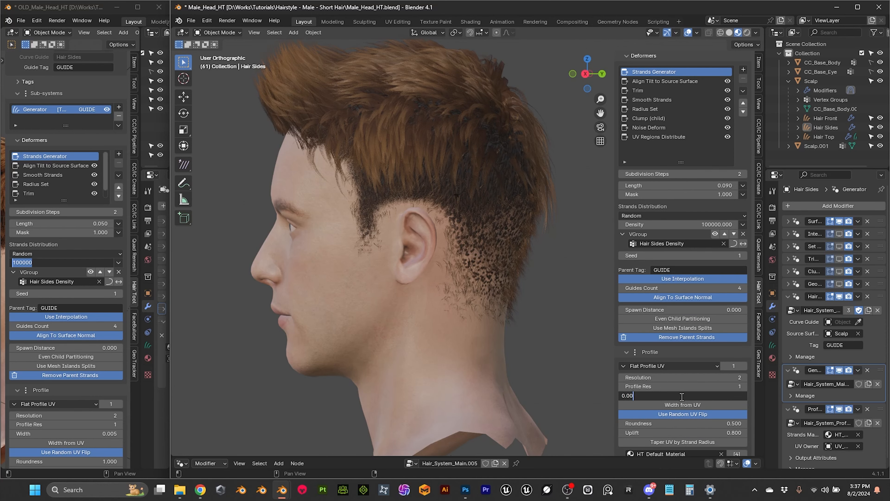
{"action": "key", "text": "Return"}
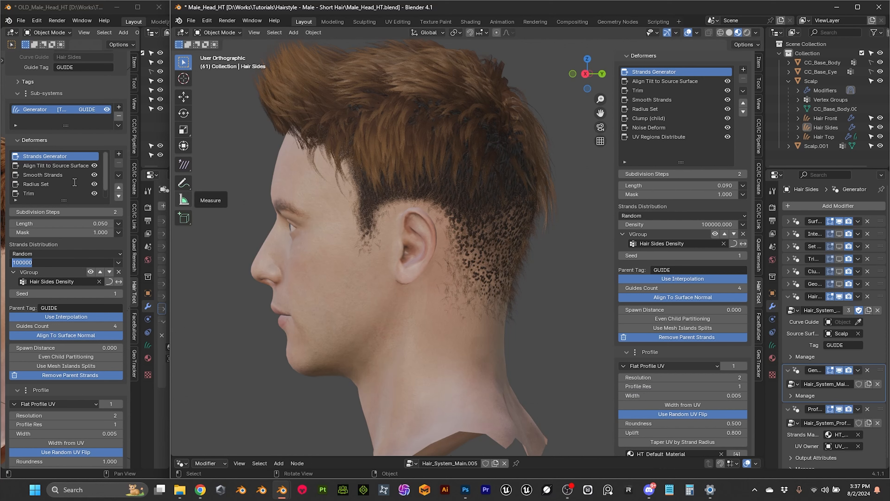
- Compare the Align Tilt to Source Surface deformer settings in the old and current head files
{"action": "left_click", "coordinate": [57, 165]}
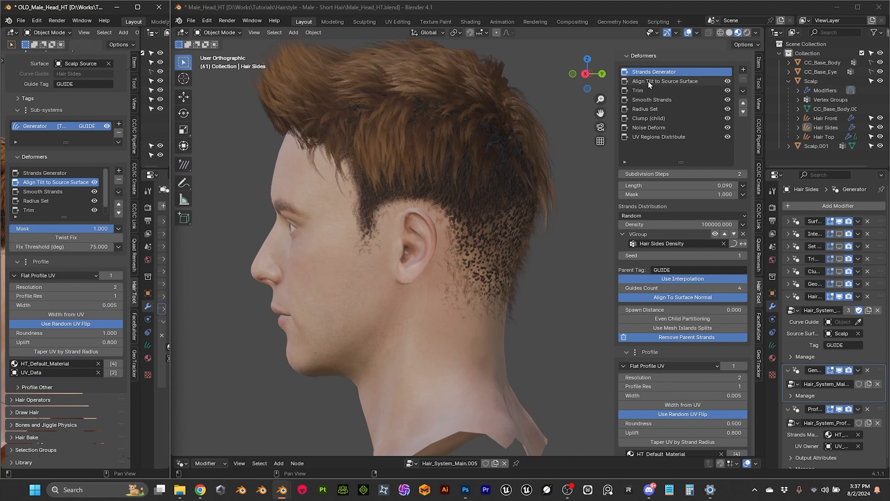
{"action": "left_click", "coordinate": [660, 81]}
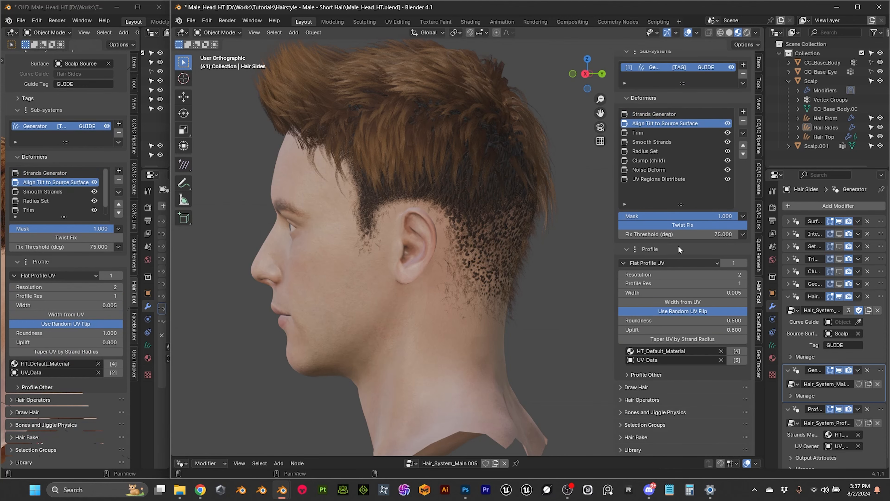
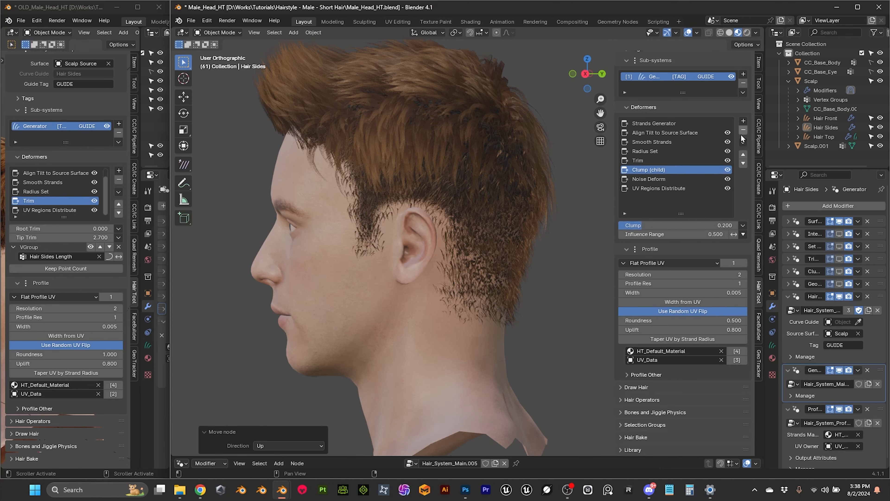
- Remove the Clump (child) and Noise Deform deformers from Hair Sides
{"action": "left_click", "coordinate": [743, 131]}
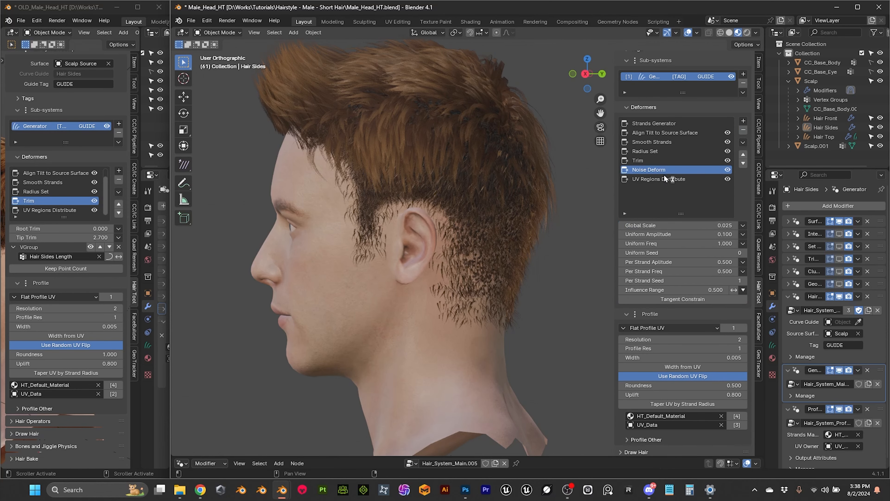
{"action": "left_click", "coordinate": [743, 134]}
{"action": "middle_click_drag", "start_coordinate": [504, 260], "coordinate": [522, 255]}
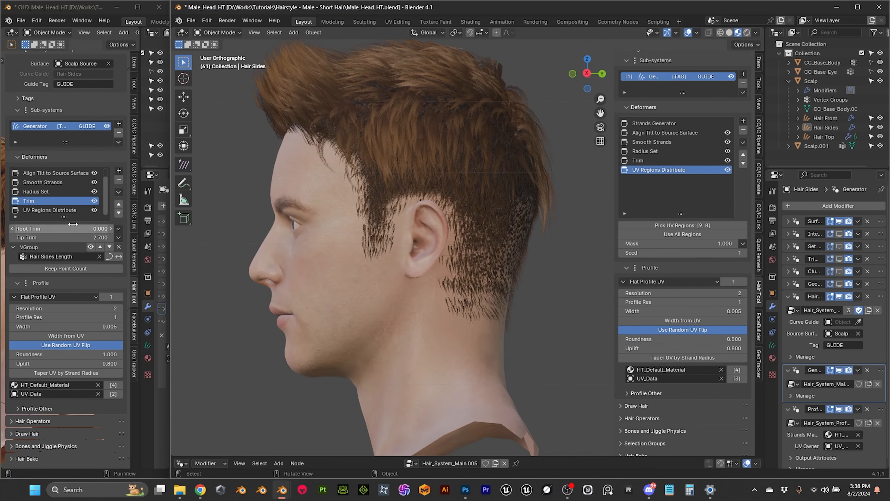
- Check the old file's UV Regions Distribute settings and assign UV regions 6, 8 and 9 to Hair Sides
{"action": "left_click", "coordinate": [51, 210]}
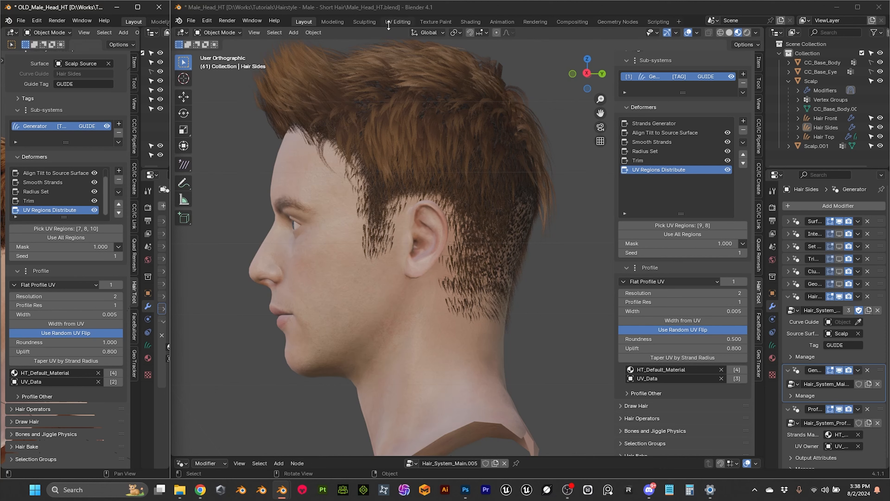
{"action": "left_click", "coordinate": [678, 225]}
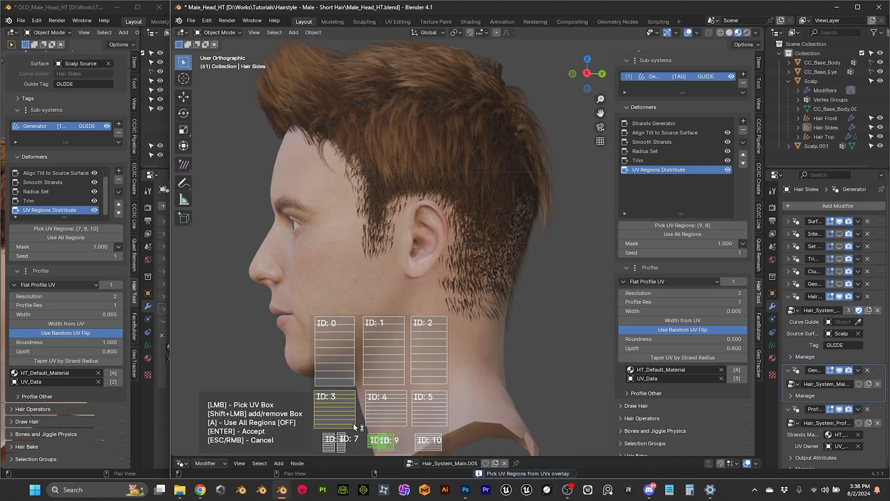
{"action": "left_click", "coordinate": [327, 444]}
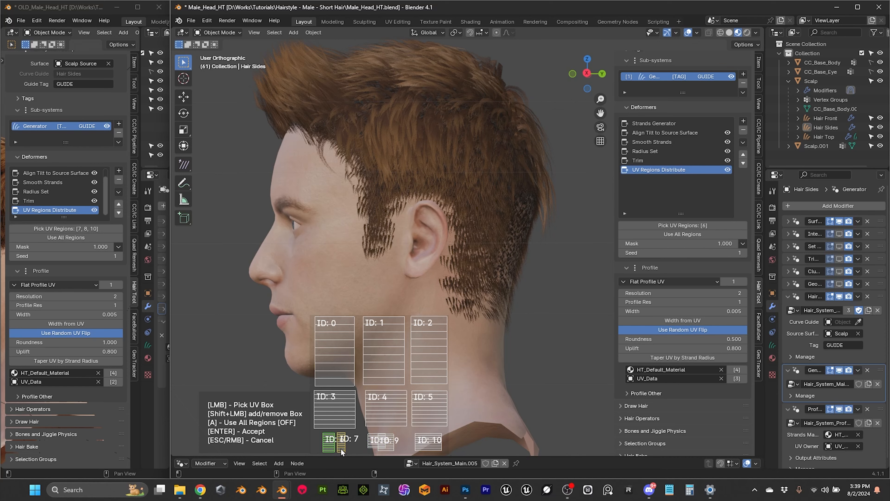
{"action": "left_click", "coordinate": [372, 448], "text": "shift"}
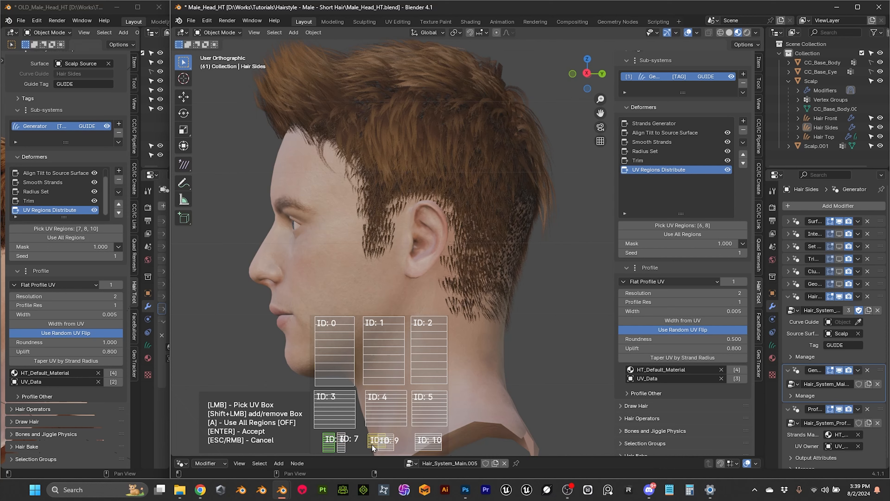
{"action": "left_click", "coordinate": [390, 449], "text": "shift"}
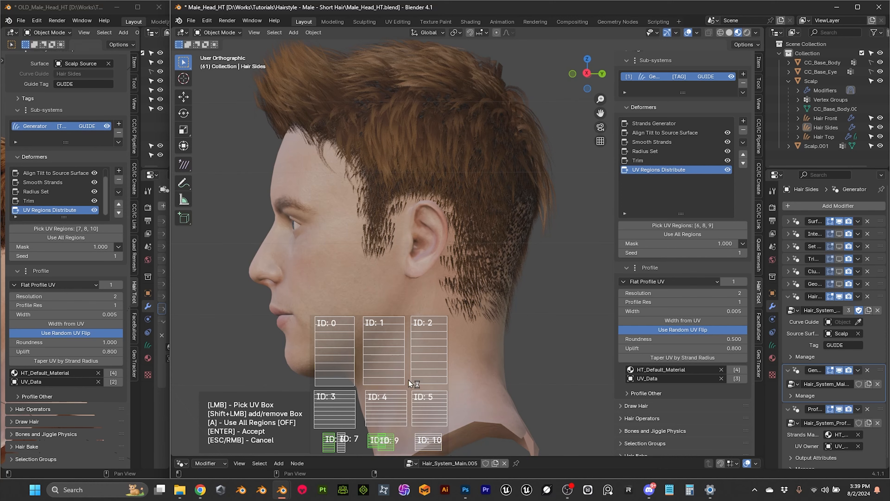
- Add a vertex group mask to the Tip Trim of Hair Sides' Trim deformer and assign it the Hair Sides Length group
{"action": "middle_click_drag", "start_coordinate": [500, 314], "coordinate": [456, 273]}
{"action": "middle_click_drag", "start_coordinate": [374, 249], "coordinate": [274, 323]}
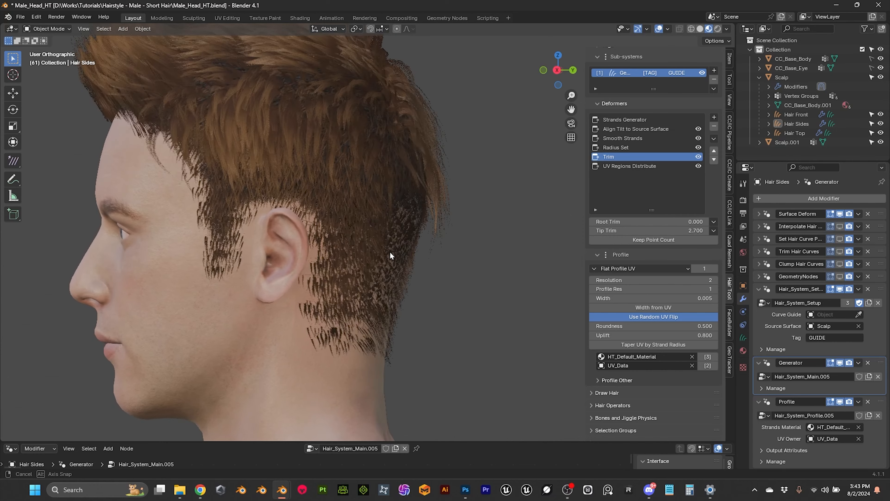
{"action": "scroll", "coordinate": [387, 251], "scroll_direction": "up", "scroll_amount": 2}
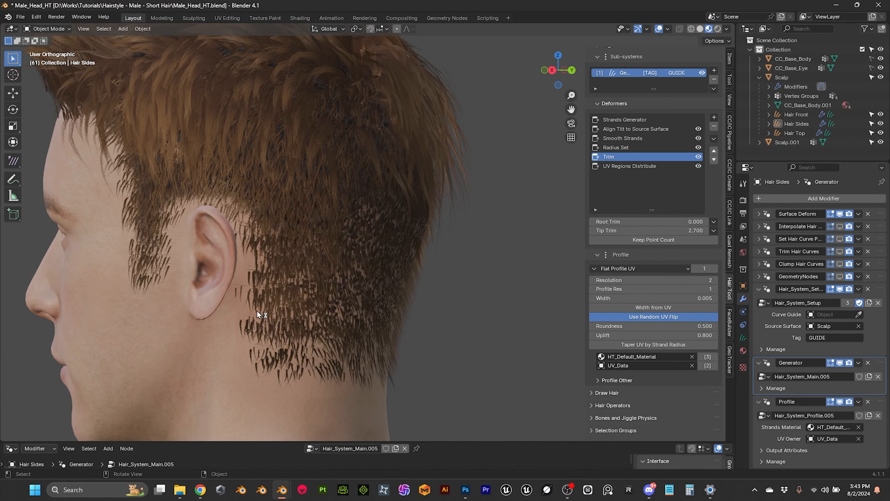
{"action": "middle_click_drag", "start_coordinate": [302, 240], "coordinate": [317, 263]}
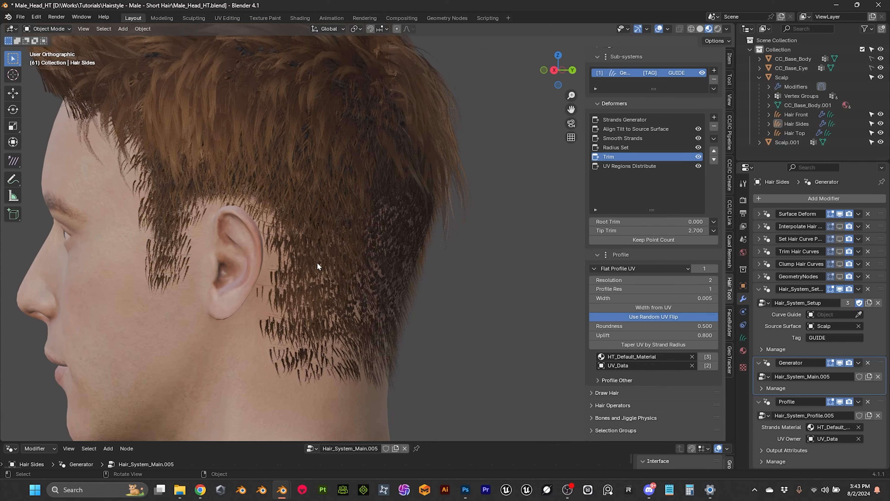
{"action": "left_click", "coordinate": [279, 330]}
{"action": "middle_click_drag", "start_coordinate": [301, 325], "coordinate": [311, 270]}
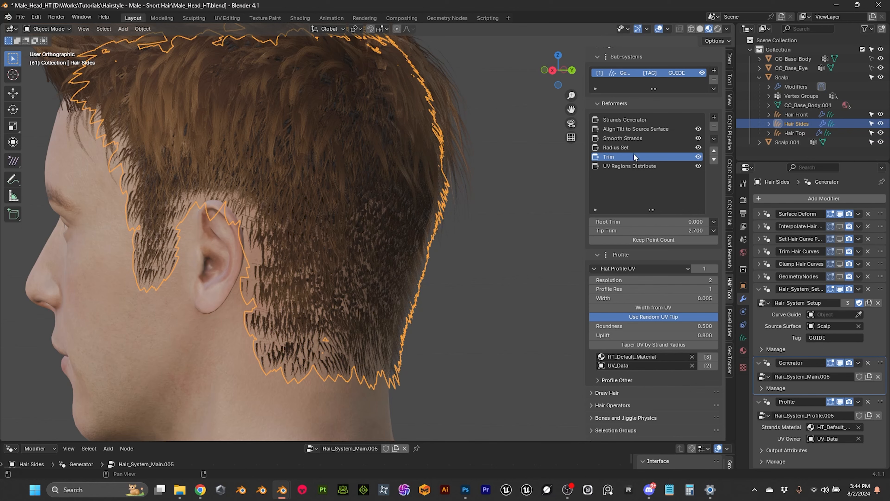
{"action": "left_click", "coordinate": [617, 148]}
{"action": "left_click", "coordinate": [614, 157]}
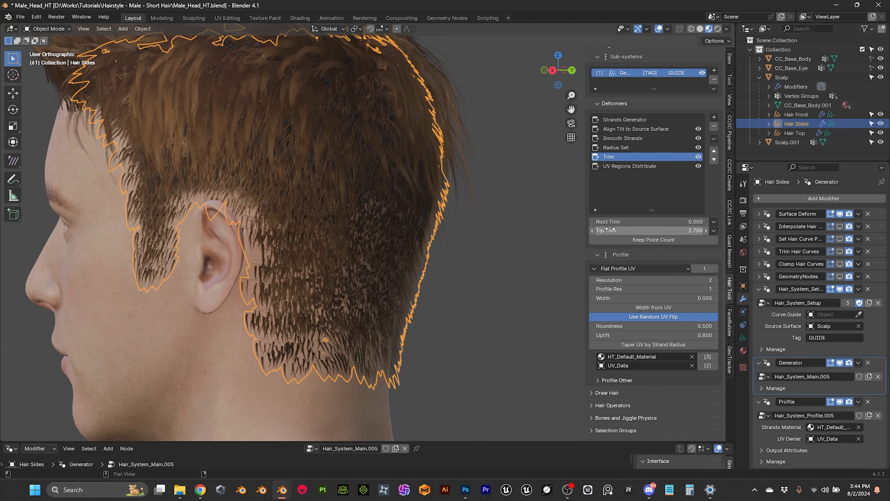
{"action": "left_click", "coordinate": [713, 231]}
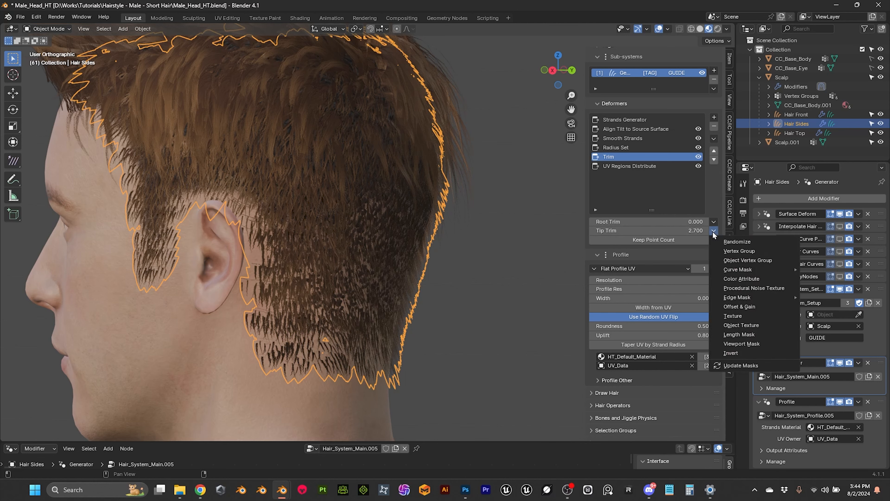
{"action": "left_click", "coordinate": [735, 252]}
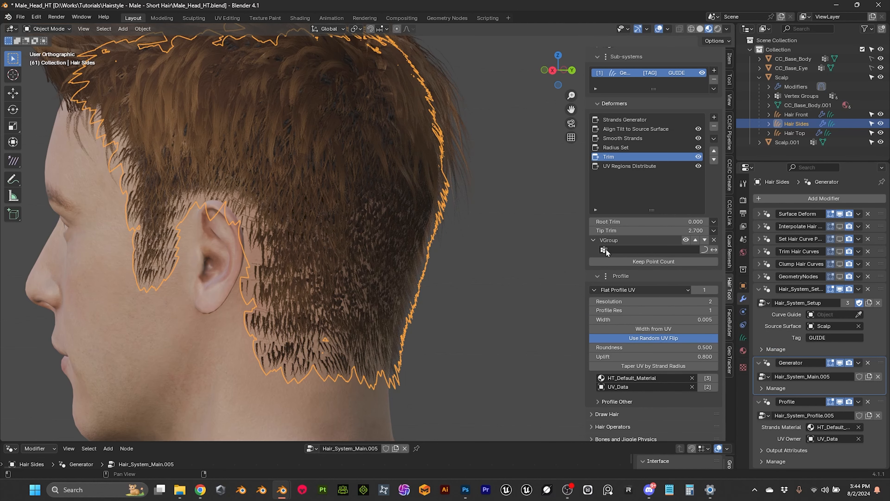
{"action": "left_click", "coordinate": [635, 249]}
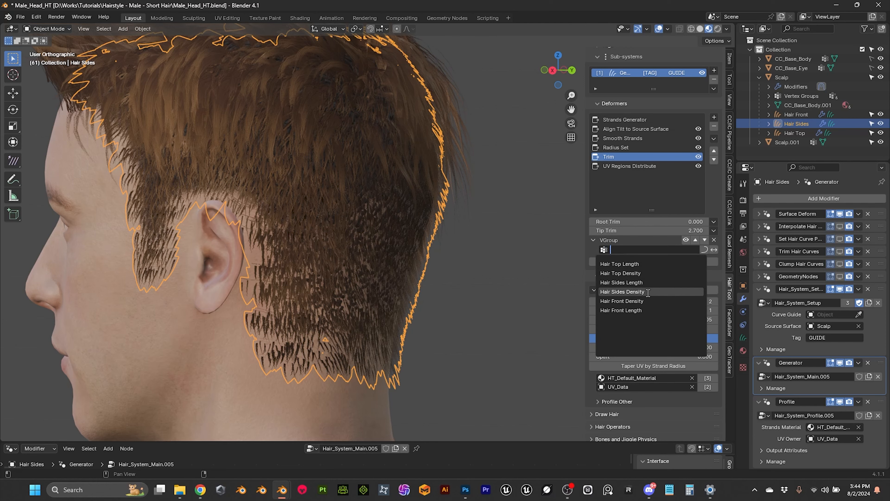
{"action": "left_click", "coordinate": [629, 284]}
- Switch the viewport to solid shading and examine the trimmed Hair Sides cards around the ear and nape
{"action": "left_click", "coordinate": [491, 306]}
{"action": "mouse_move", "coordinate": [492, 306]}
{"action": "middle_mouse_down"}
{"action": "mouse_move", "coordinate": [324, 307]}
{"action": "mouse_move", "coordinate": [507, 309]}
{"action": "middle_mouse_up"}
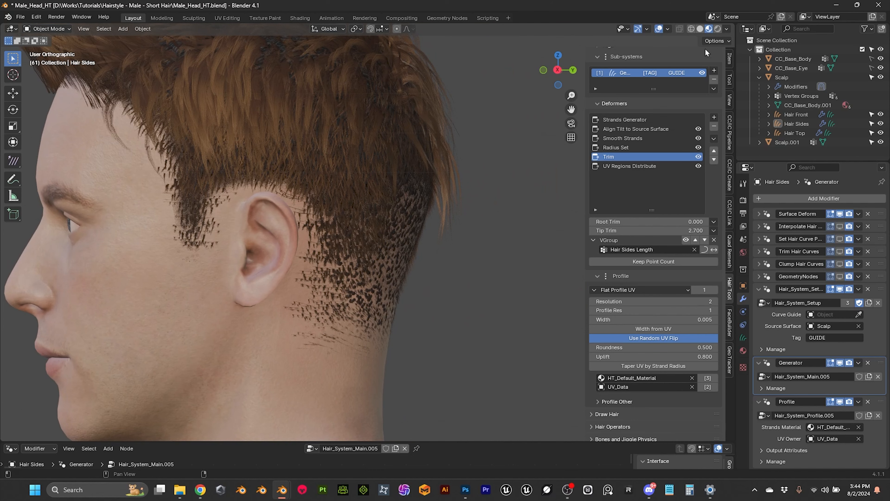
{"action": "left_click", "coordinate": [701, 29]}
{"action": "mouse_move", "coordinate": [448, 294]}
{"action": "middle_mouse_down"}
{"action": "mouse_move", "coordinate": [374, 305]}
{"action": "mouse_move", "coordinate": [260, 301]}
{"action": "mouse_move", "coordinate": [321, 271]}
{"action": "middle_mouse_up"}
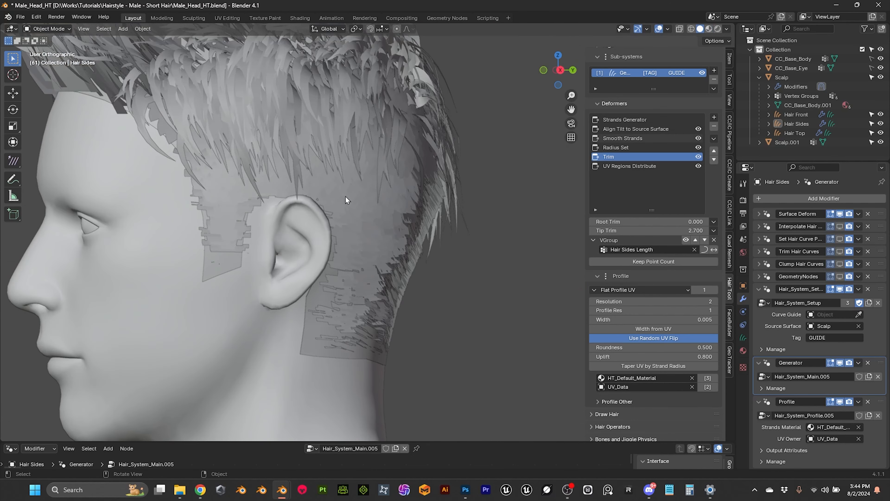
{"action": "middle_click_drag", "start_coordinate": [346, 197], "coordinate": [334, 136]}
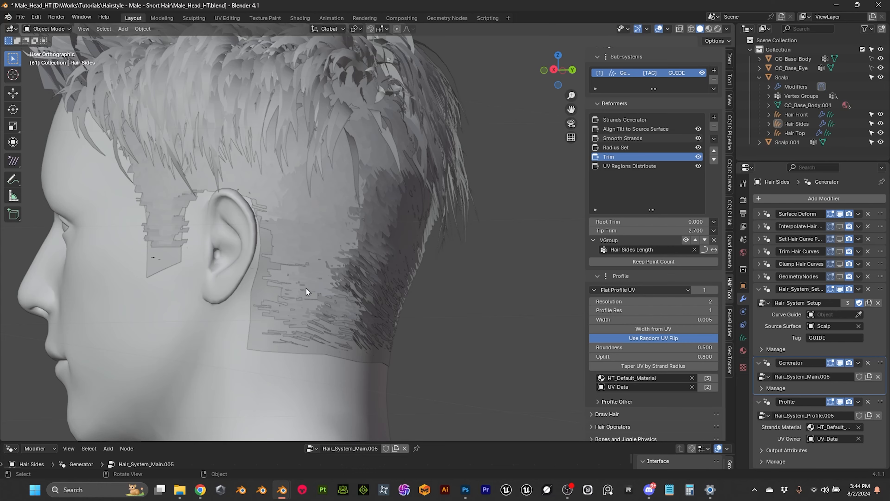
{"action": "middle_click_drag", "start_coordinate": [353, 230], "coordinate": [359, 267]}
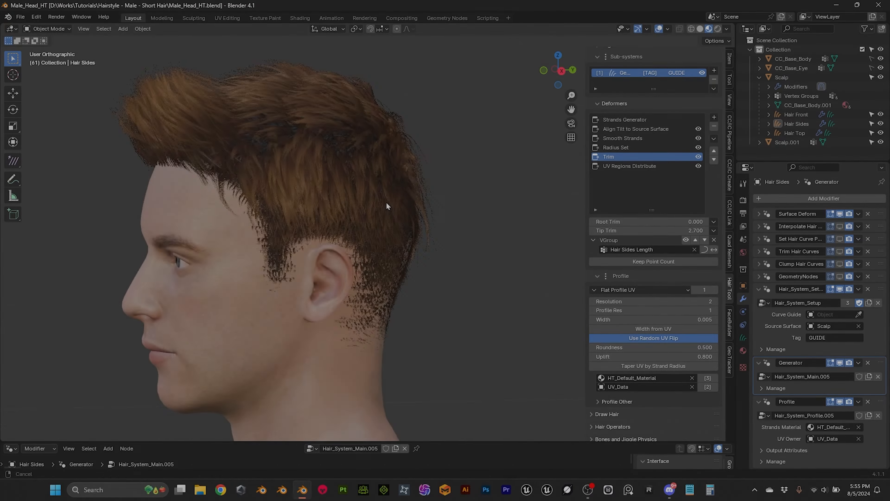
- Select the Hair Top curves and enter Sculpt Mode
{"action": "scroll", "coordinate": [403, 207], "scroll_direction": "up", "scroll_amount": 3}
{"action": "left_click", "coordinate": [369, 183]}
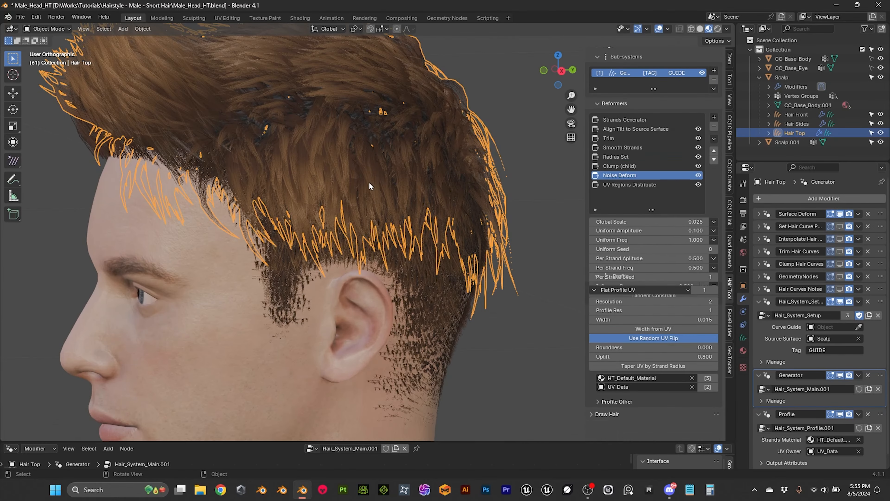
{"action": "middle_click_drag", "start_coordinate": [377, 174], "coordinate": [41, 87]}
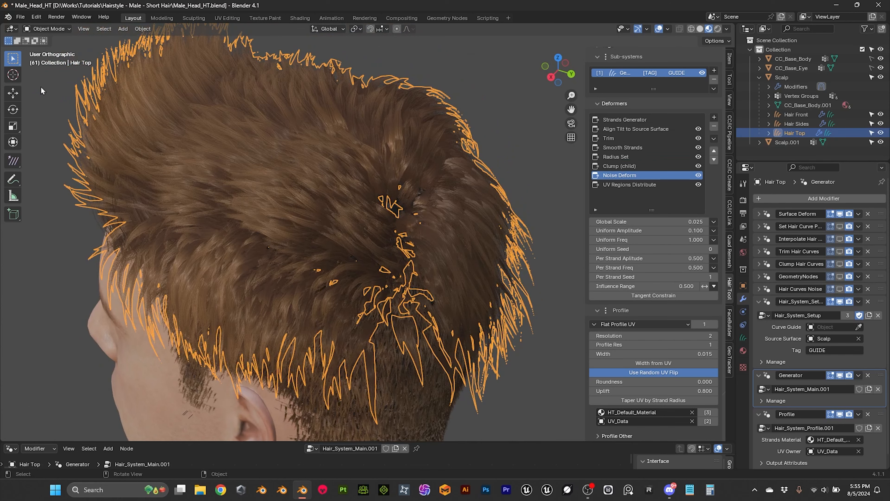
{"action": "left_click", "coordinate": [45, 26]}
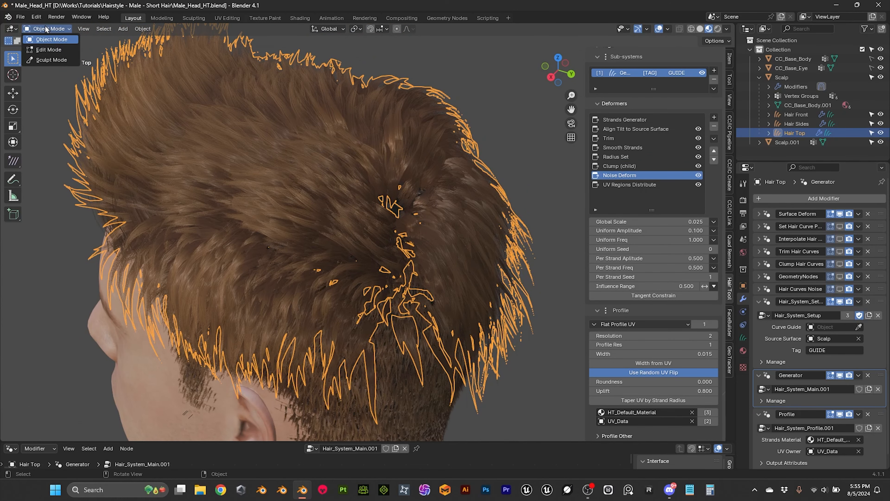
{"action": "left_click", "coordinate": [57, 63]}
- Comb Hair Top's guide curves downward on the left side of the head, above the ear
{"action": "scroll", "coordinate": [246, 181], "scroll_direction": "down", "scroll_amount": 2}
{"action": "middle_click_drag", "start_coordinate": [246, 181], "coordinate": [350, 125]}
{"action": "scroll", "coordinate": [367, 164], "scroll_direction": "up", "scroll_amount": 3}
{"action": "mouse_move", "coordinate": [389, 193]}
{"action": "middle_mouse_down"}
{"action": "mouse_move", "coordinate": [361, 184]}
{"action": "mouse_move", "coordinate": [376, 182]}
{"action": "middle_mouse_up"}
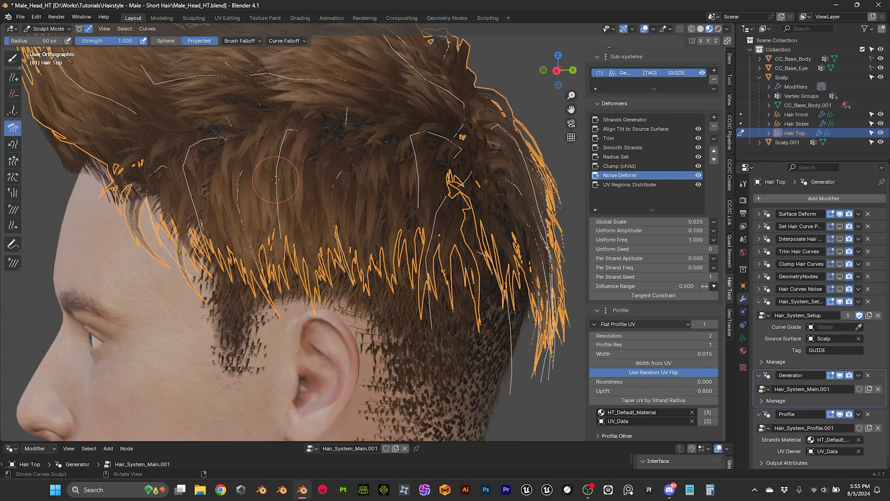
{"action": "left_click_drag", "start_coordinate": [274, 187], "coordinate": [286, 244]}
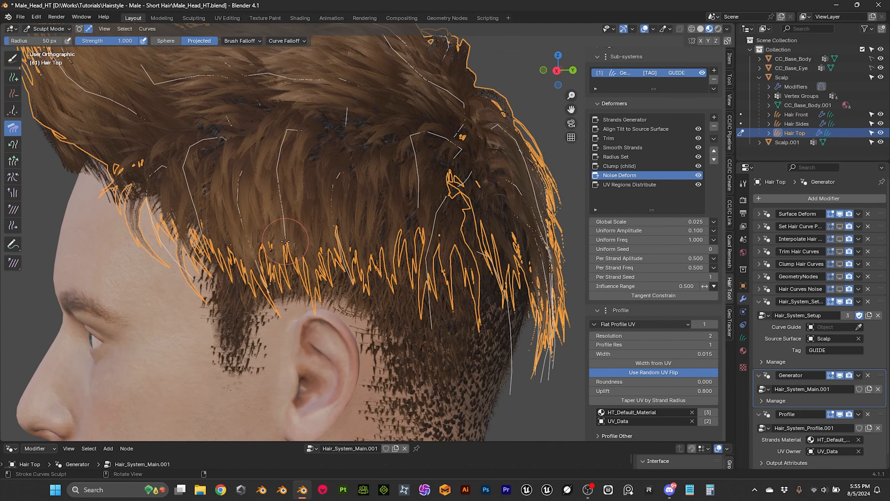
- Examine how Hair Top's guide curves and cards overlap the short hair at the sides and back
{"action": "scroll", "coordinate": [280, 232], "scroll_direction": "down", "scroll_amount": 2}
{"action": "scroll", "coordinate": [289, 228], "scroll_direction": "up", "scroll_amount": 1}
{"action": "middle_click_drag", "start_coordinate": [289, 227], "coordinate": [333, 206]}
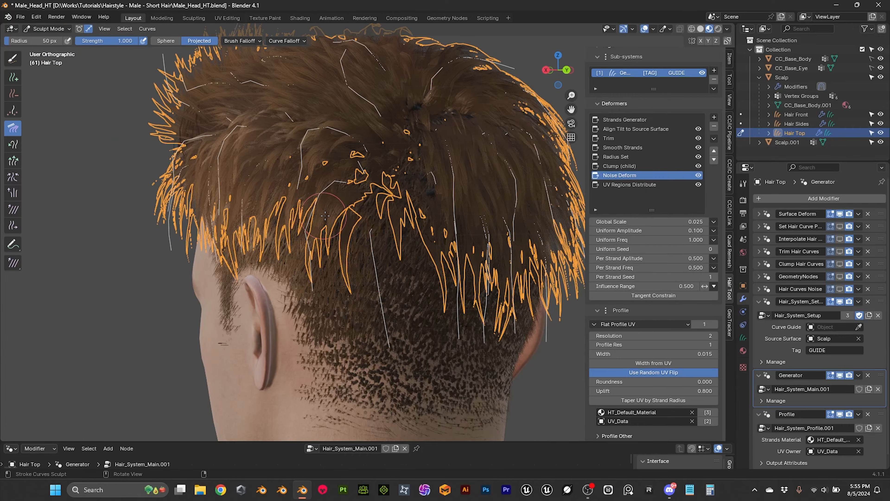
{"action": "middle_click_drag", "start_coordinate": [344, 291], "coordinate": [373, 225]}
{"action": "scroll", "coordinate": [333, 240], "scroll_direction": "up", "scroll_amount": 2}
{"action": "mouse_move", "coordinate": [373, 214]}
{"action": "middle_mouse_down", "text": "shift"}
{"action": "mouse_move", "coordinate": [372, 241]}
{"action": "mouse_move", "coordinate": [371, 226]}
{"action": "middle_mouse_up", "text": "shift"}
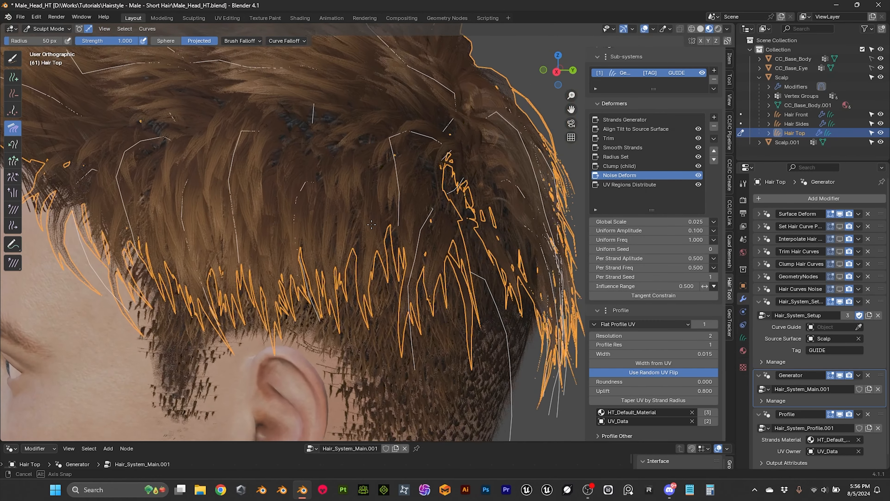
{"action": "scroll", "coordinate": [372, 227], "scroll_direction": "down", "scroll_amount": 3}
{"action": "scroll", "coordinate": [371, 226], "scroll_direction": "up", "scroll_amount": 2}
{"action": "scroll", "coordinate": [372, 225], "scroll_direction": "down", "scroll_amount": 1}
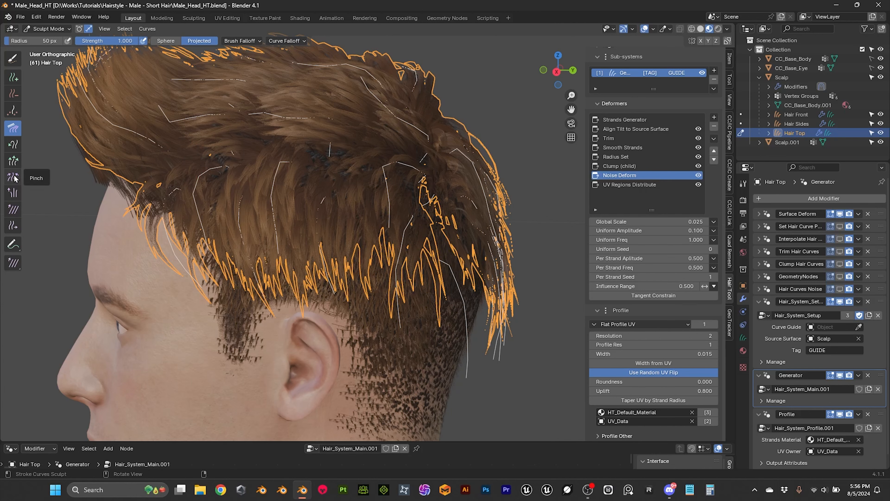
- Shorten Hair Top's guide curves above the left ear and temple with the Grow/Shrink brush
{"action": "left_click", "coordinate": [14, 162]}
{"action": "mouse_move", "coordinate": [244, 234]}
{"action": "middle_mouse_down"}
{"action": "mouse_move", "coordinate": [226, 221]}
{"action": "mouse_move", "coordinate": [227, 245]}
{"action": "mouse_move", "coordinate": [242, 245]}
{"action": "middle_mouse_up"}
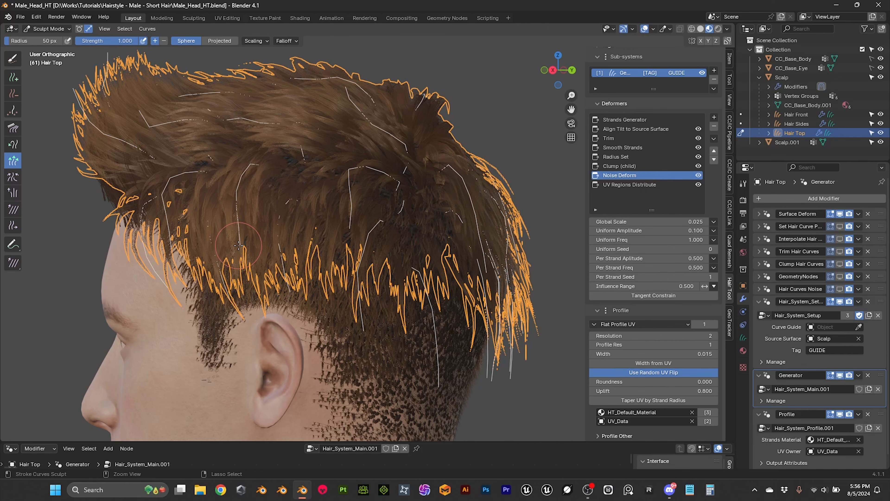
{"action": "middle_click_drag", "start_coordinate": [252, 256], "coordinate": [264, 270]}
{"action": "mouse_move", "coordinate": [250, 280]}
{"action": "left_mouse_down", "text": "ctrl"}
{"action": "mouse_move", "coordinate": [235, 249]}
{"action": "mouse_move", "coordinate": [192, 232]}
{"action": "left_mouse_up", "text": "ctrl"}
- Switch to solid shading and shrink the remaining long Hair Top strands hanging along the lower edge
{"action": "middle_click_drag", "start_coordinate": [372, 275], "coordinate": [305, 285]}
{"action": "left_click", "coordinate": [700, 29]}
{"action": "middle_click_drag", "start_coordinate": [420, 211], "coordinate": [323, 298]}
{"action": "left_click_drag", "start_coordinate": [323, 298], "coordinate": [322, 272], "text": "ctrl"}
{"action": "left_click_drag", "start_coordinate": [355, 302], "coordinate": [352, 272], "text": "ctrl"}
{"action": "left_click_drag", "start_coordinate": [409, 301], "coordinate": [408, 270], "text": "ctrl"}
{"action": "middle_click_drag", "start_coordinate": [421, 211], "coordinate": [332, 262]}
- Comb Hair Top's strands above the right ear with the Comb brush
{"action": "left_click", "coordinate": [13, 209]}
{"action": "mouse_move", "coordinate": [280, 245]}
{"action": "middle_mouse_down"}
{"action": "mouse_move", "coordinate": [428, 242]}
{"action": "mouse_move", "coordinate": [296, 258]}
{"action": "mouse_move", "coordinate": [301, 221]}
{"action": "mouse_move", "coordinate": [328, 167]}
{"action": "mouse_move", "coordinate": [368, 198]}
{"action": "middle_mouse_up"}
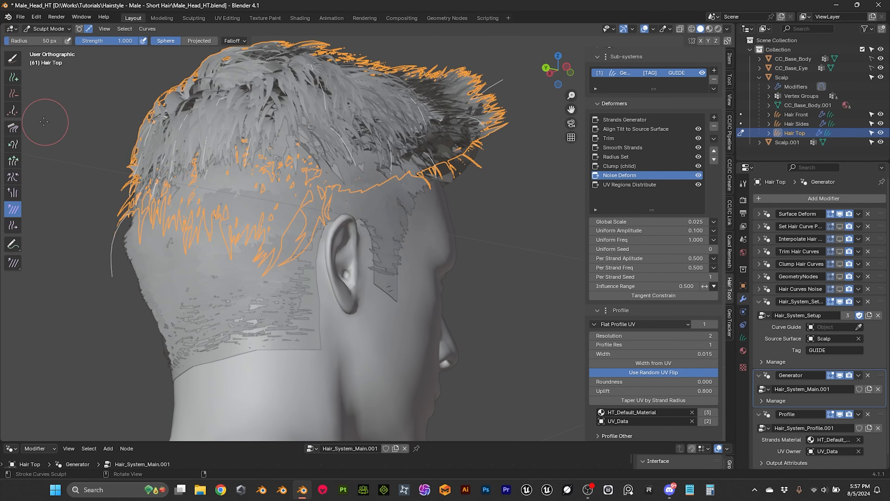
{"action": "left_click", "coordinate": [18, 133]}
{"action": "middle_click_drag", "start_coordinate": [217, 242], "coordinate": [293, 245]}
{"action": "left_click_drag", "start_coordinate": [293, 245], "coordinate": [284, 252]}
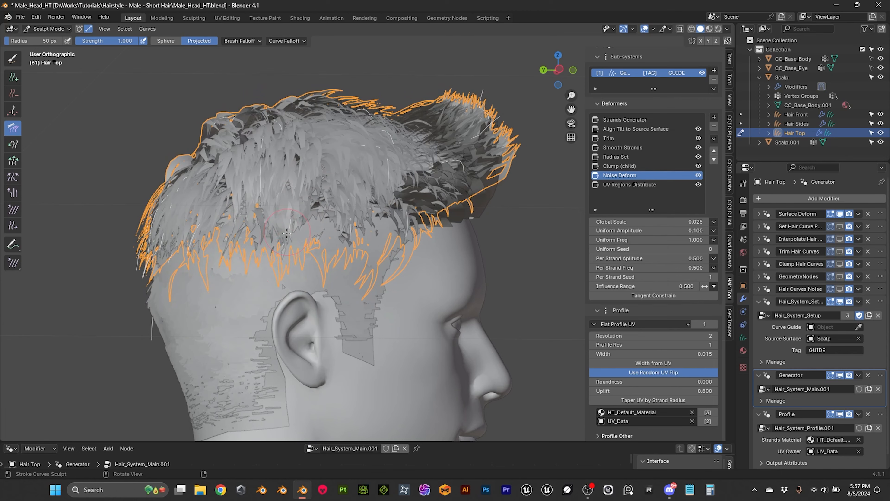
{"action": "middle_click_drag", "start_coordinate": [267, 241], "coordinate": [368, 202]}
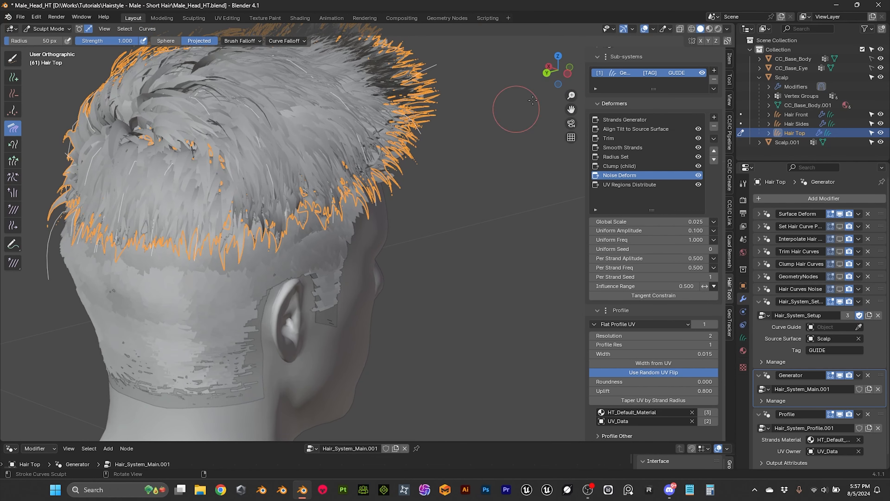
- Hide the viewport overlays and inspect the hair cards from the right side, back and front
{"action": "left_click", "coordinate": [624, 30]}
{"action": "left_click", "coordinate": [644, 28]}
{"action": "mouse_move", "coordinate": [389, 165]}
{"action": "middle_mouse_down"}
{"action": "mouse_move", "coordinate": [279, 225]}
{"action": "mouse_move", "coordinate": [153, 251]}
{"action": "middle_mouse_up"}
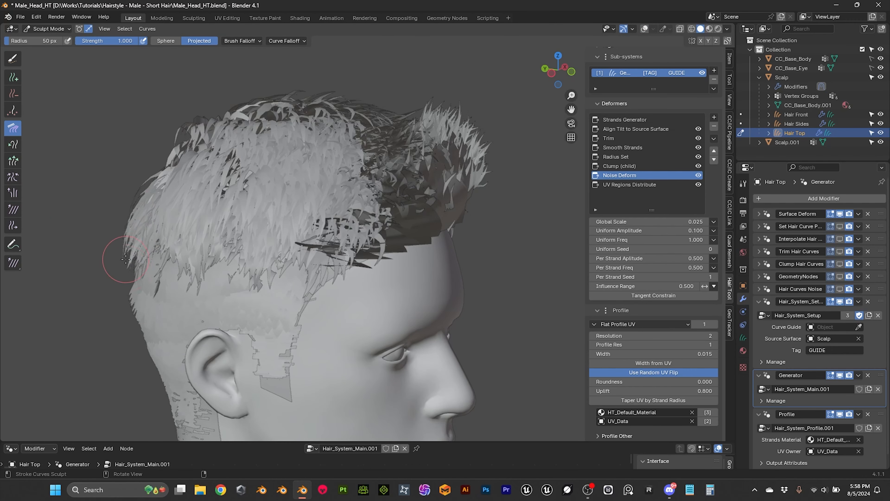
{"action": "middle_click_drag", "start_coordinate": [126, 255], "coordinate": [309, 223]}
{"action": "middle_click_drag", "start_coordinate": [301, 266], "coordinate": [146, 204]}
{"action": "mouse_move", "coordinate": [140, 227]}
{"action": "middle_mouse_down"}
{"action": "mouse_move", "coordinate": [211, 229]}
{"action": "mouse_move", "coordinate": [224, 220]}
{"action": "mouse_move", "coordinate": [201, 192]}
{"action": "mouse_move", "coordinate": [383, 198]}
{"action": "mouse_move", "coordinate": [395, 207]}
{"action": "mouse_move", "coordinate": [302, 191]}
{"action": "middle_mouse_up"}
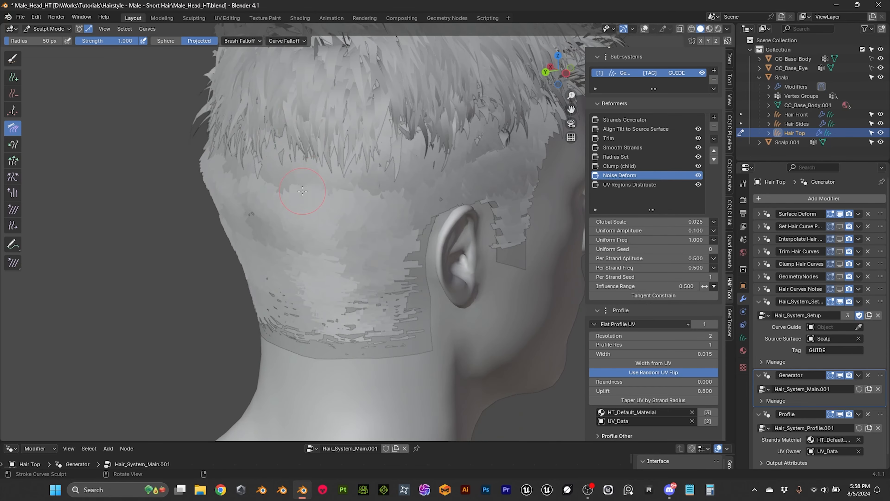
{"action": "middle_click_drag", "start_coordinate": [438, 212], "coordinate": [235, 194]}
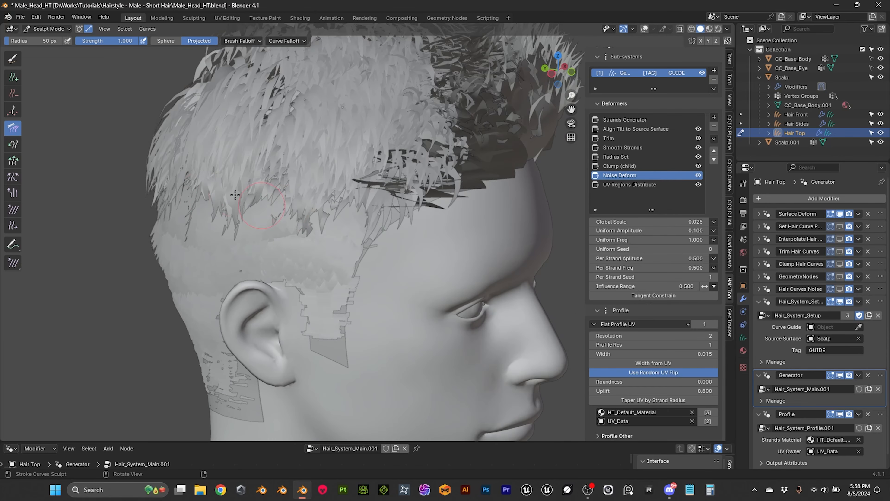
{"action": "middle_click_drag", "start_coordinate": [302, 222], "coordinate": [206, 118]}
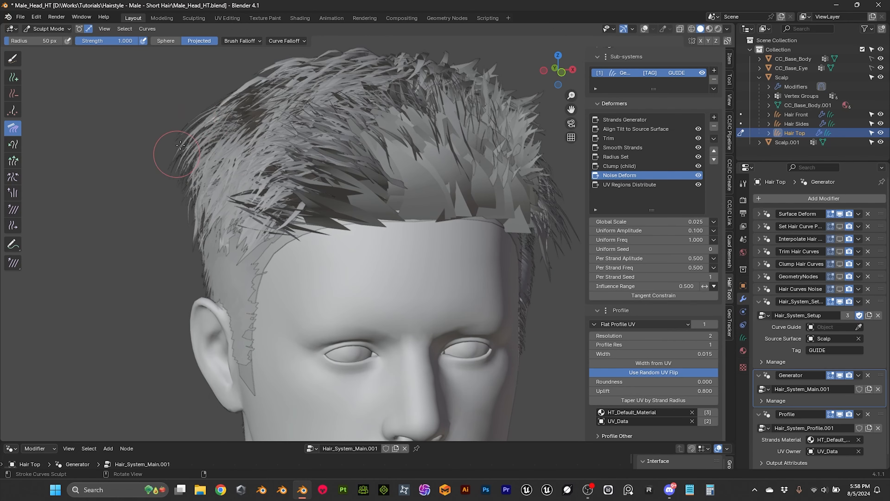
- Enlarge the Comb brush radius to 98 px and comb Hair Top's strands down the right side and back along the left
{"action": "key", "text": "f"}
{"action": "left_click", "coordinate": [163, 138]}
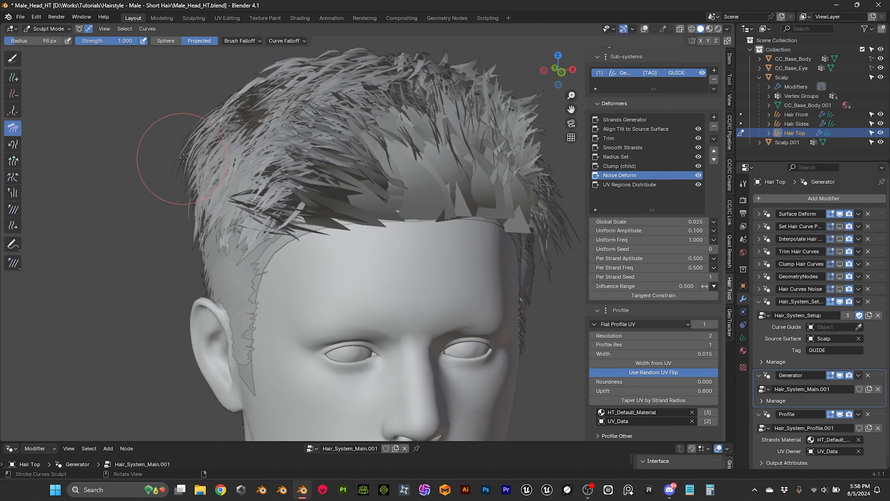
{"action": "middle_click_drag", "start_coordinate": [163, 137], "coordinate": [173, 139]}
{"action": "mouse_move", "coordinate": [179, 140]}
{"action": "left_mouse_down"}
{"action": "mouse_move", "coordinate": [169, 151]}
{"action": "mouse_move", "coordinate": [167, 136]}
{"action": "mouse_move", "coordinate": [174, 214]}
{"action": "left_mouse_up"}
{"action": "middle_click_drag", "start_coordinate": [174, 214], "coordinate": [291, 244]}
{"action": "left_click_drag", "start_coordinate": [292, 245], "coordinate": [351, 252]}
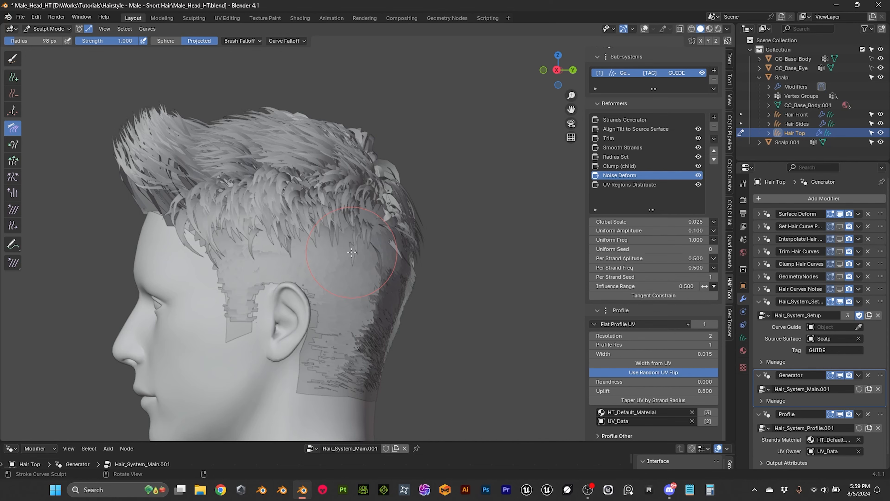
- Shorten Hair Top's lower strand ends along the left side toward the back with the Grow/Shrink brush
{"action": "scroll", "coordinate": [351, 252], "scroll_direction": "up", "scroll_amount": 2}
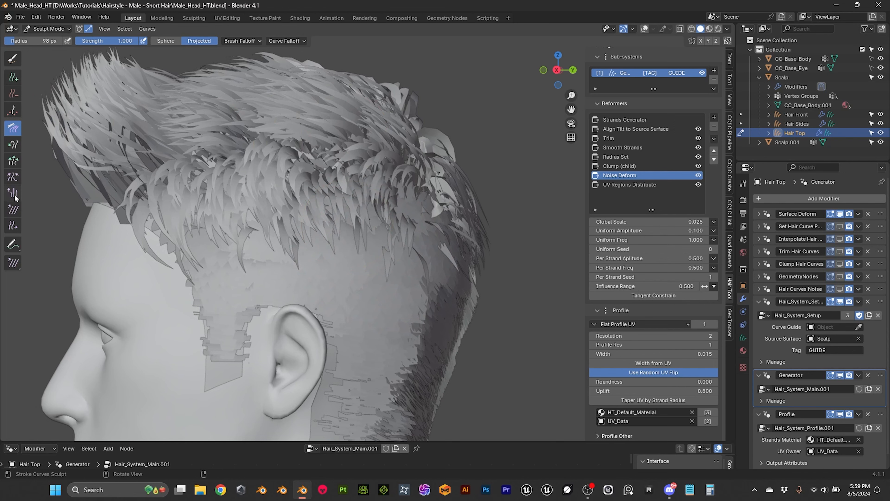
{"action": "left_click", "coordinate": [14, 162]}
{"action": "mouse_move", "coordinate": [244, 235]}
{"action": "left_mouse_down", "text": "ctrl"}
{"action": "mouse_move", "coordinate": [348, 215]}
{"action": "mouse_move", "coordinate": [398, 238]}
{"action": "left_mouse_up", "text": "ctrl"}
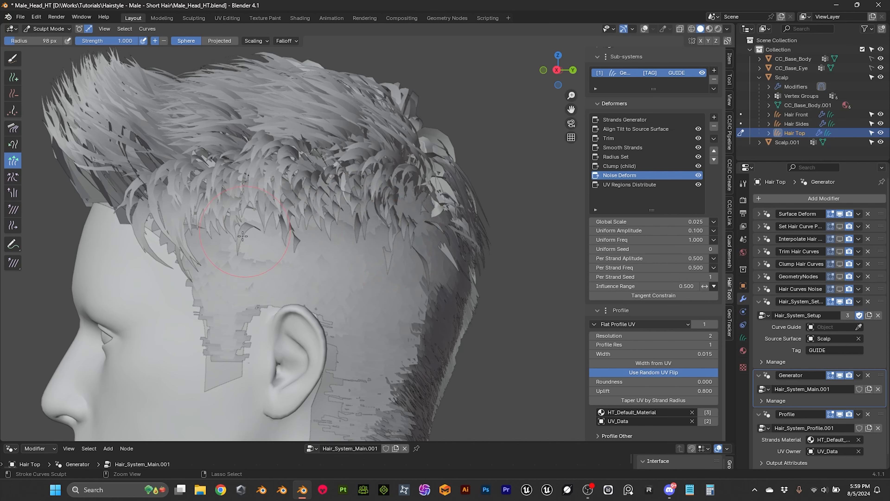
{"action": "middle_click_drag", "start_coordinate": [349, 215], "coordinate": [288, 220]}
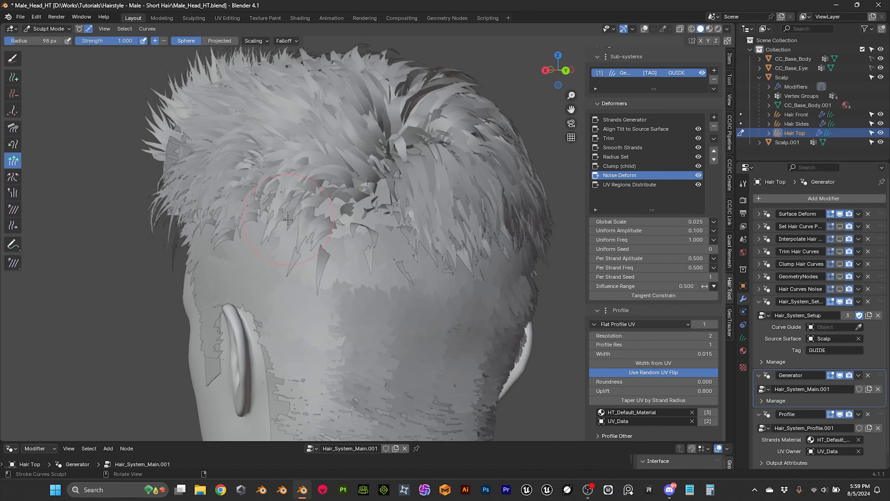
{"action": "middle_click_drag", "start_coordinate": [382, 258], "coordinate": [421, 252]}
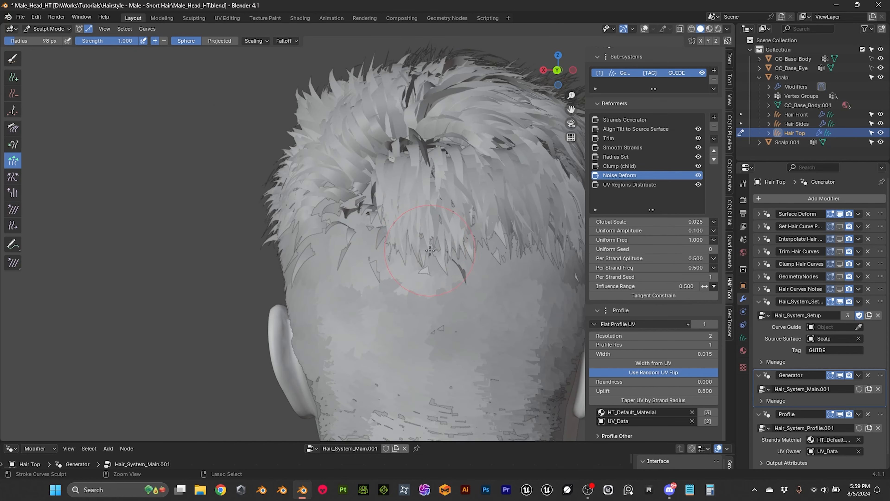
{"action": "middle_click_drag", "start_coordinate": [479, 237], "coordinate": [410, 206]}
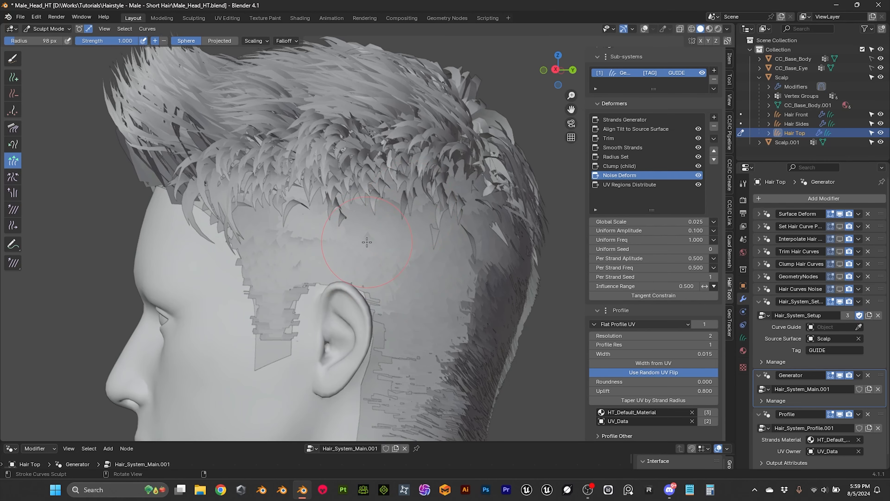
- Switch sculpting to Hair Sides and inspect where it meets Hair Top along both sides and the back of the head
{"action": "key", "text": "alt+q"}
{"action": "middle_click_drag", "start_coordinate": [358, 230], "coordinate": [339, 225]}
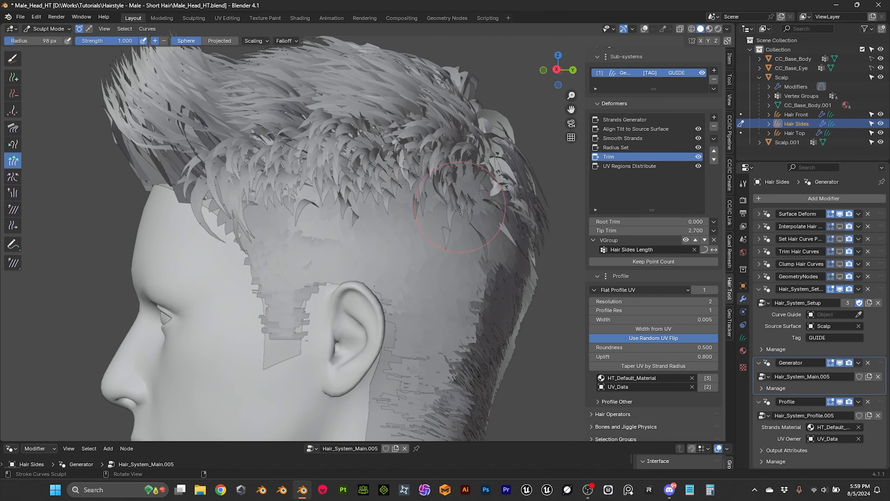
{"action": "middle_click_drag", "start_coordinate": [477, 213], "coordinate": [343, 229]}
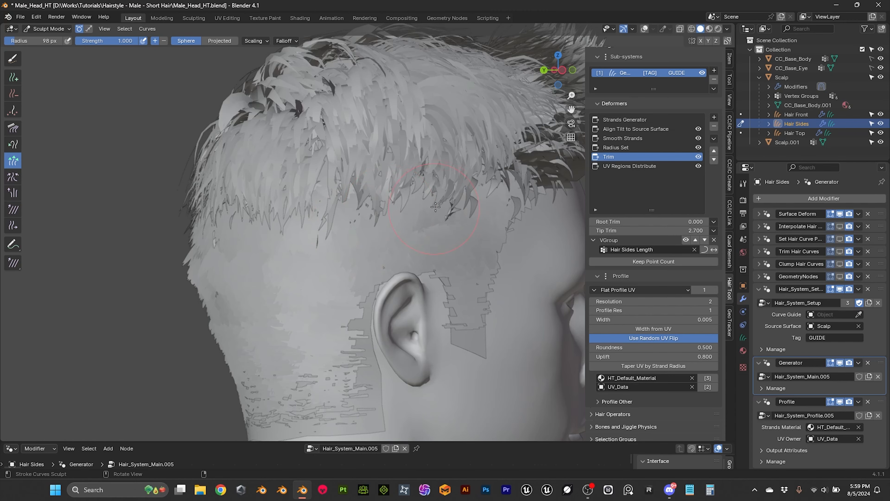
{"action": "middle_click_drag", "start_coordinate": [474, 200], "coordinate": [437, 178]}
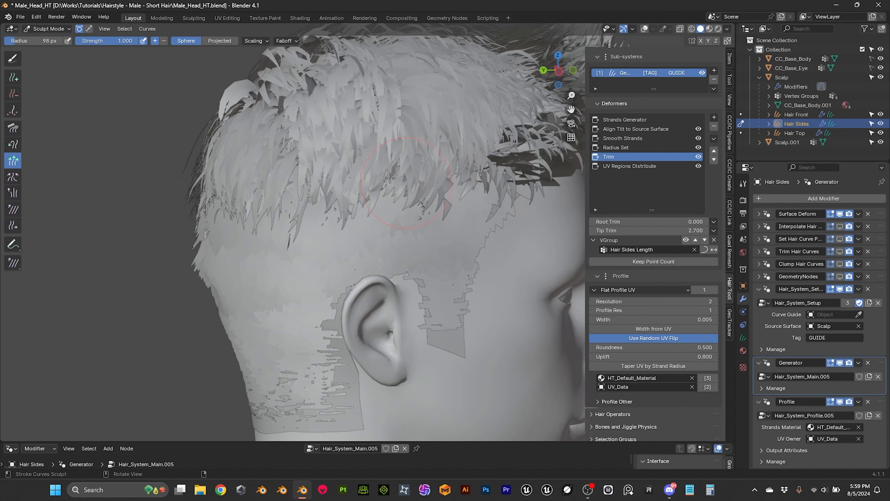
{"action": "middle_click_drag", "start_coordinate": [262, 201], "coordinate": [297, 197]}
{"action": "mouse_move", "coordinate": [354, 183]}
{"action": "middle_mouse_down"}
{"action": "mouse_move", "coordinate": [324, 168]}
{"action": "mouse_move", "coordinate": [359, 175]}
{"action": "middle_mouse_up"}
{"action": "middle_click_drag", "start_coordinate": [240, 177], "coordinate": [242, 209], "text": "ctrl"}
{"action": "middle_click_drag", "start_coordinate": [271, 172], "coordinate": [332, 193]}
{"action": "key", "text": "ctrl+z"}
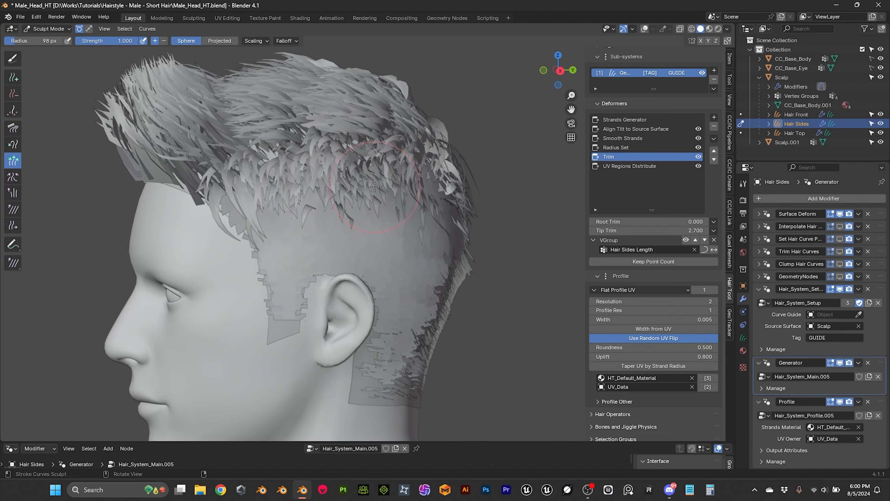
{"action": "middle_click_drag", "start_coordinate": [420, 193], "coordinate": [355, 191]}
{"action": "scroll", "coordinate": [365, 189], "scroll_direction": "up", "scroll_amount": 3}
{"action": "scroll", "coordinate": [372, 188], "scroll_direction": "down", "scroll_amount": 3}
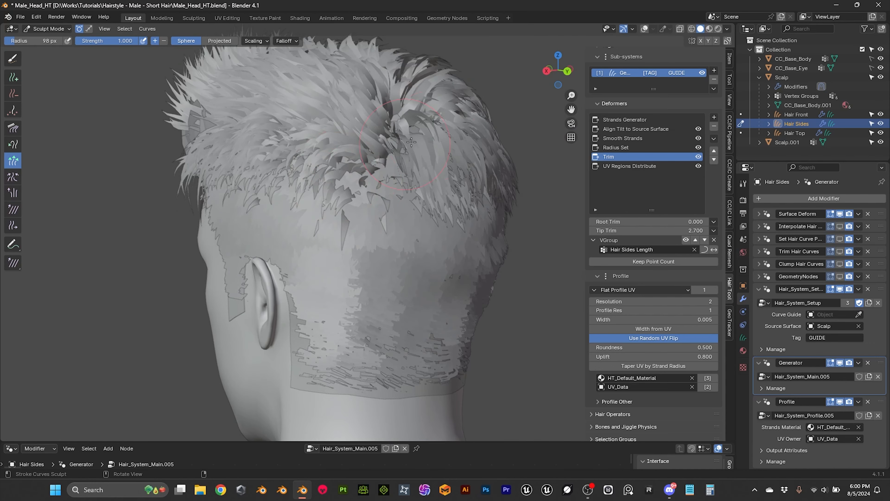
- Preview the textured hair in Material Preview shading to examine the crown and back of the head, and return to Solid shading
{"action": "left_click", "coordinate": [709, 29]}
{"action": "mouse_move", "coordinate": [388, 169]}
{"action": "middle_mouse_down"}
{"action": "mouse_move", "coordinate": [418, 178]}
{"action": "mouse_move", "coordinate": [335, 198]}
{"action": "mouse_move", "coordinate": [306, 173]}
{"action": "mouse_move", "coordinate": [339, 183]}
{"action": "mouse_move", "coordinate": [378, 178]}
{"action": "mouse_move", "coordinate": [349, 187]}
{"action": "mouse_move", "coordinate": [377, 199]}
{"action": "mouse_move", "coordinate": [308, 193]}
{"action": "mouse_move", "coordinate": [403, 175]}
{"action": "mouse_move", "coordinate": [472, 197]}
{"action": "mouse_move", "coordinate": [263, 188]}
{"action": "mouse_move", "coordinate": [405, 245]}
{"action": "mouse_move", "coordinate": [389, 225]}
{"action": "middle_mouse_up"}
{"action": "scroll", "coordinate": [374, 244], "scroll_direction": "up", "scroll_amount": 2}
{"action": "middle_click_drag", "start_coordinate": [384, 189], "coordinate": [414, 249], "text": "shift"}
{"action": "scroll", "coordinate": [414, 249], "scroll_direction": "up", "scroll_amount": 1}
{"action": "scroll", "coordinate": [412, 250], "scroll_direction": "down", "scroll_amount": 1}
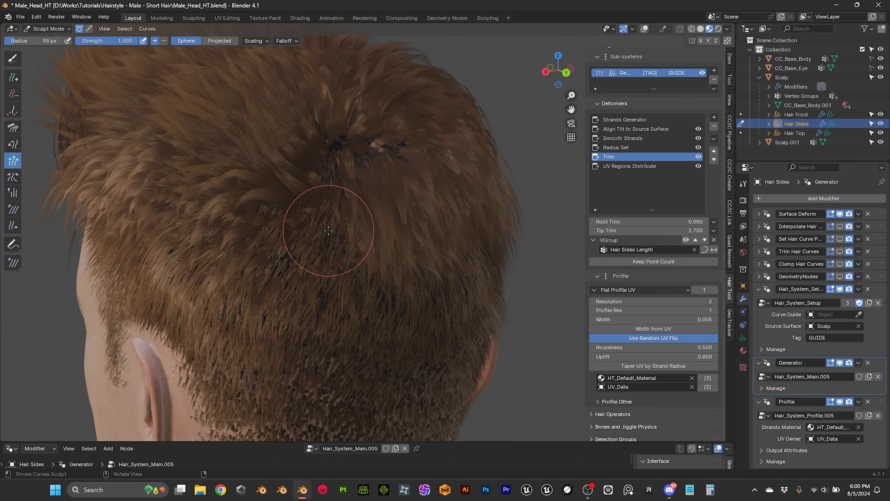
{"action": "left_click", "coordinate": [701, 29]}
{"action": "mouse_move", "coordinate": [354, 242]}
{"action": "middle_mouse_down"}
{"action": "mouse_move", "coordinate": [292, 202]}
{"action": "mouse_move", "coordinate": [318, 228]}
{"action": "mouse_move", "coordinate": [382, 225]}
{"action": "mouse_move", "coordinate": [349, 218]}
{"action": "mouse_move", "coordinate": [329, 245]}
{"action": "mouse_move", "coordinate": [309, 225]}
{"action": "mouse_move", "coordinate": [387, 249]}
{"action": "middle_mouse_up"}
{"action": "scroll", "coordinate": [317, 228], "scroll_direction": "down", "scroll_amount": 5}
{"action": "scroll", "coordinate": [348, 218], "scroll_direction": "up", "scroll_amount": 3}
{"action": "scroll", "coordinate": [308, 225], "scroll_direction": "down", "scroll_amount": 2}
{"action": "scroll", "coordinate": [324, 223], "scroll_direction": "up", "scroll_amount": 3}
{"action": "scroll", "coordinate": [387, 249], "scroll_direction": "down", "scroll_amount": 2}
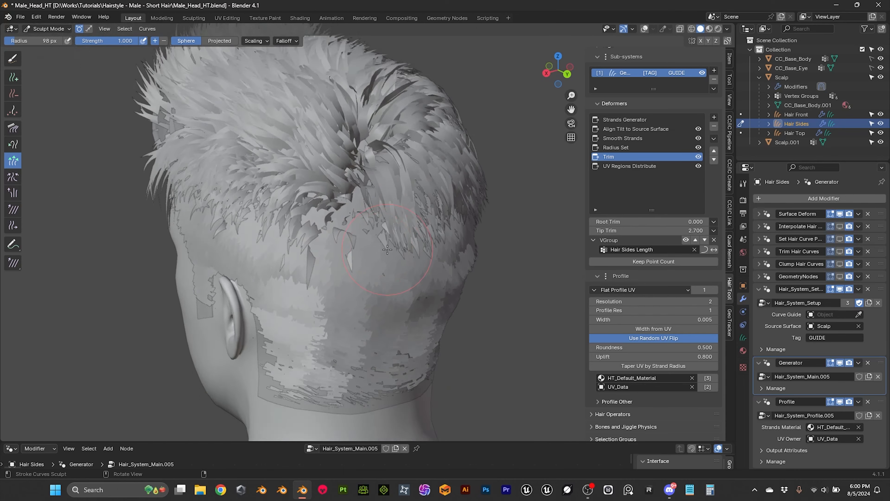
- Choose the Add brush and examine the crown area at the back of the head for placing strands
{"action": "scroll", "coordinate": [368, 218], "scroll_direction": "up", "scroll_amount": 2}
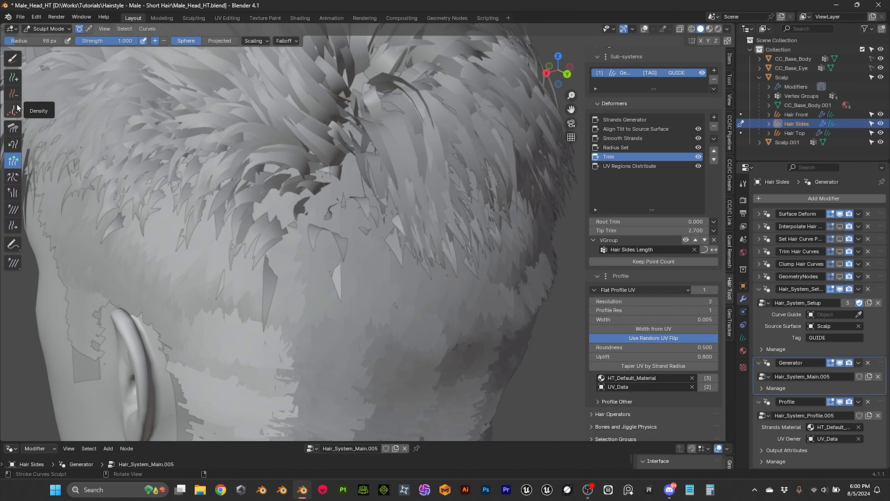
{"action": "left_click", "coordinate": [13, 78]}
{"action": "scroll", "coordinate": [386, 179], "scroll_direction": "down", "scroll_amount": 2}
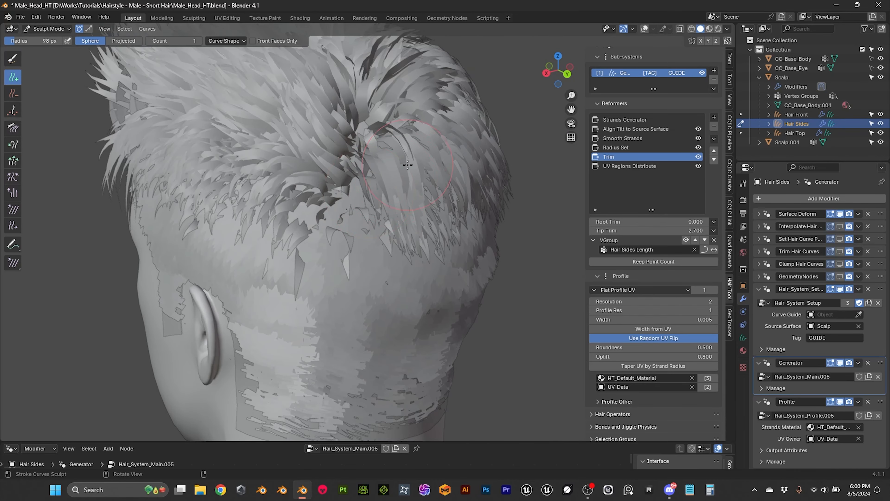
{"action": "middle_click_drag", "start_coordinate": [397, 166], "coordinate": [383, 192]}
{"action": "middle_click_drag", "start_coordinate": [382, 226], "coordinate": [279, 242]}
{"action": "middle_click_drag", "start_coordinate": [357, 248], "coordinate": [326, 231]}
{"action": "middle_click_drag", "start_coordinate": [326, 232], "coordinate": [375, 231], "text": "shift"}
{"action": "scroll", "coordinate": [347, 225], "scroll_direction": "up", "scroll_amount": 2}
{"action": "scroll", "coordinate": [347, 225], "scroll_direction": "down", "scroll_amount": 2}
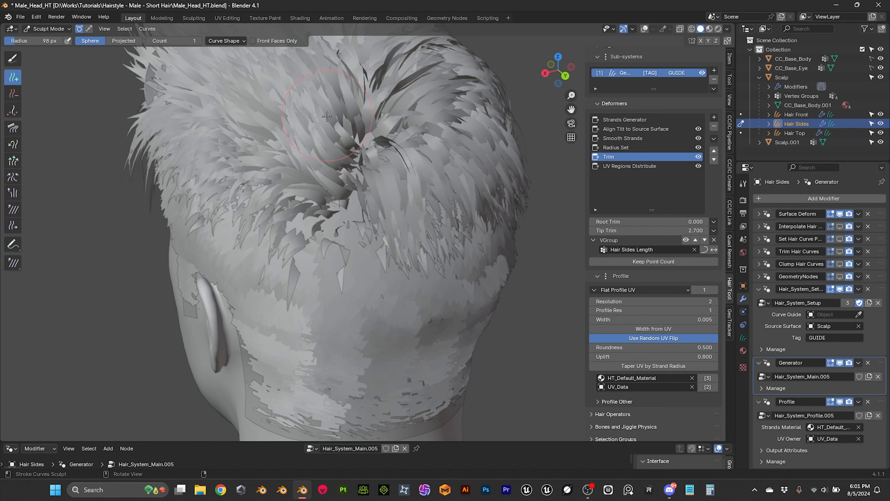
{"action": "left_click", "coordinate": [58, 29]}
{"action": "left_click", "coordinate": [57, 30]}
{"action": "scroll", "coordinate": [316, 166], "scroll_direction": "up", "scroll_amount": 2}
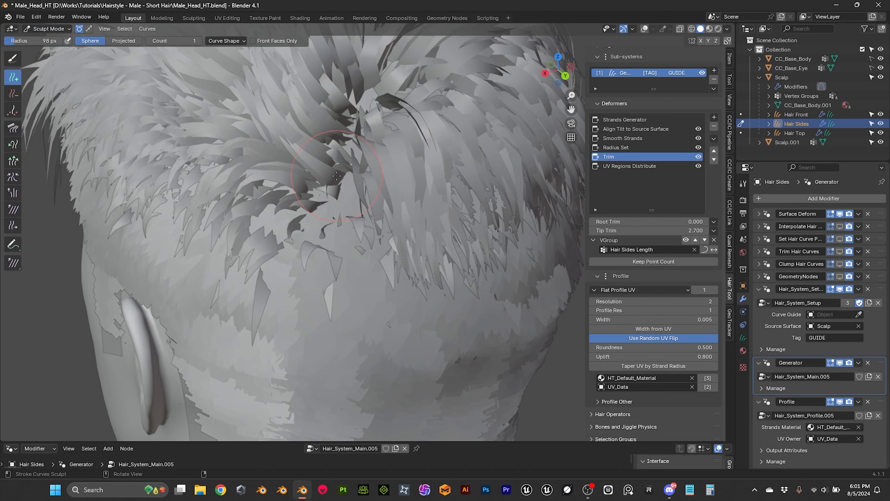
- Set the Add brush radius to 62 px, check the Curve Shape settings and add a Hair Sides strand at the crown
{"action": "scroll", "coordinate": [336, 176], "scroll_direction": "down", "scroll_amount": 3}
{"action": "key", "text": "f"}
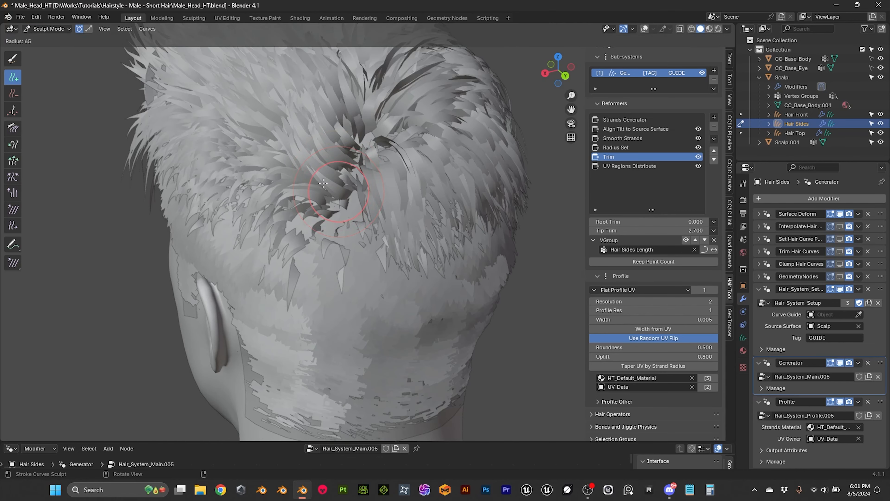
{"action": "left_click", "coordinate": [321, 180]}
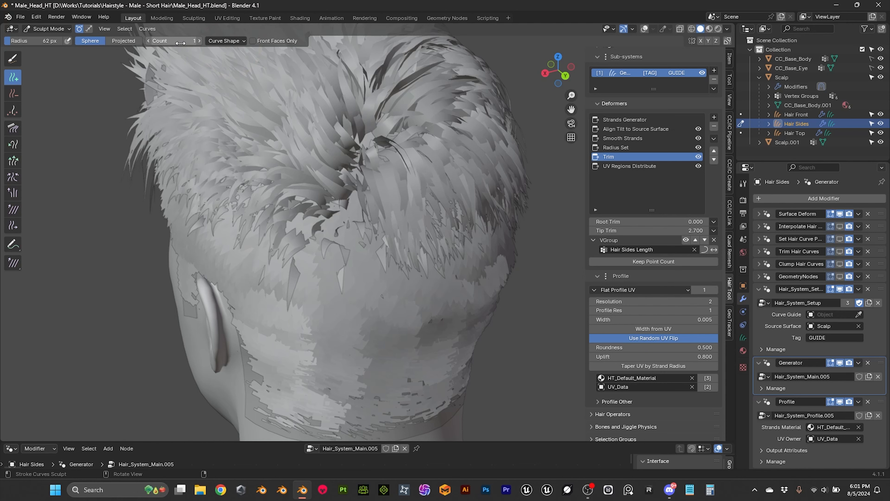
{"action": "left_click", "coordinate": [242, 41]}
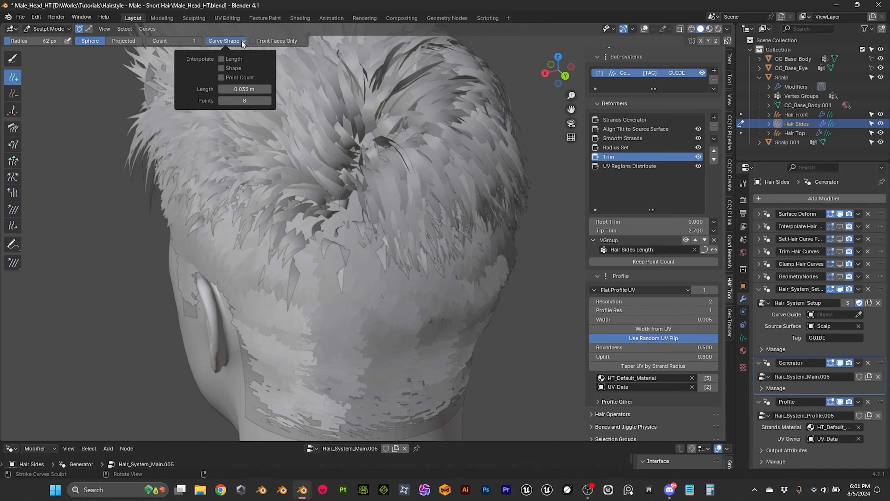
{"action": "left_click", "coordinate": [353, 193]}
{"action": "mouse_move", "coordinate": [390, 211]}
{"action": "middle_mouse_down"}
{"action": "mouse_move", "coordinate": [421, 210]}
{"action": "mouse_move", "coordinate": [431, 189]}
{"action": "middle_mouse_up"}
{"action": "scroll", "coordinate": [431, 188], "scroll_direction": "up", "scroll_amount": 2}
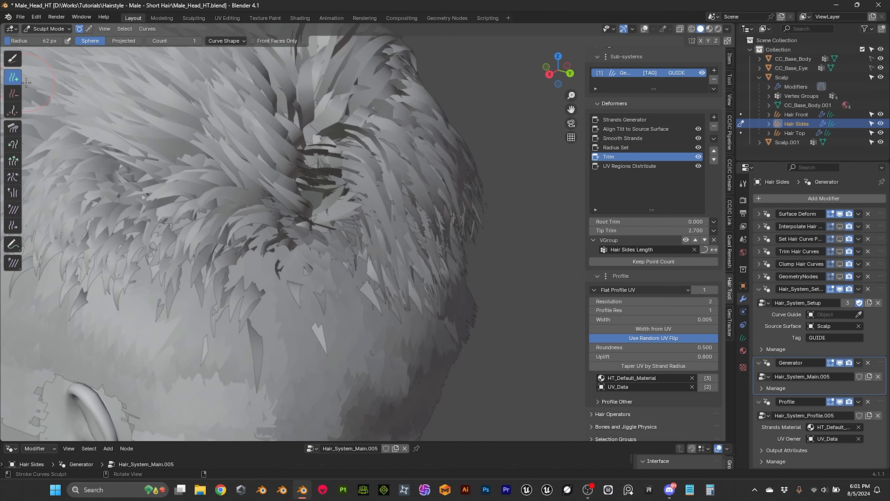
- Examine the Hair Sides guide curves around the back of the crown with X-ray and overlays temporarily enabled
{"action": "left_click", "coordinate": [14, 62]}
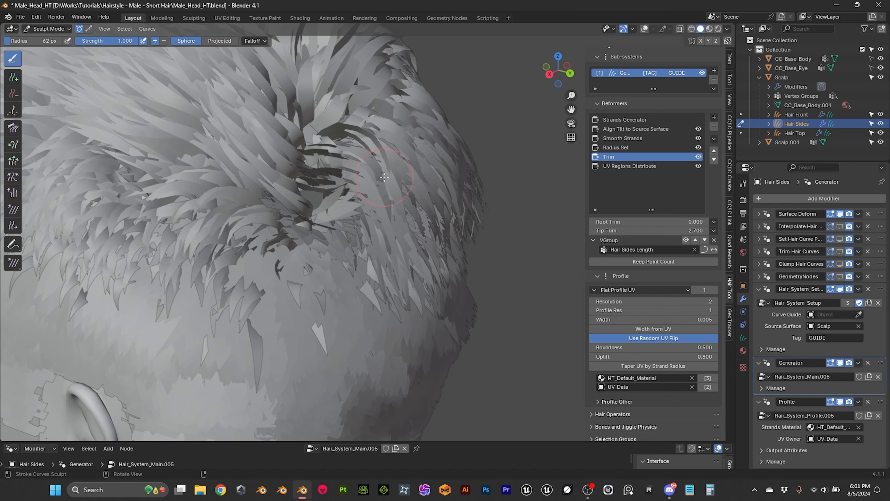
{"action": "key", "text": "alt+z"}
{"action": "mouse_move", "coordinate": [403, 181]}
{"action": "middle_mouse_down"}
{"action": "mouse_move", "coordinate": [417, 154]}
{"action": "mouse_move", "coordinate": [431, 181]}
{"action": "middle_mouse_up"}
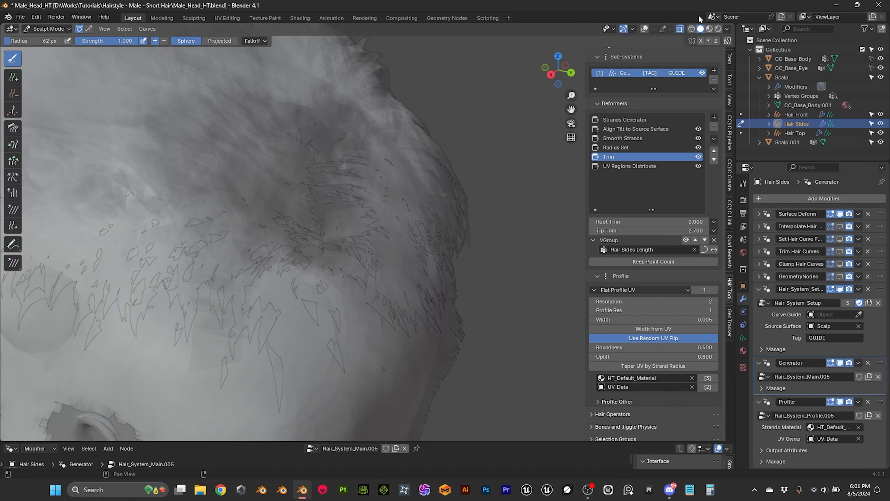
{"action": "left_click", "coordinate": [644, 31]}
{"action": "middle_click_drag", "start_coordinate": [390, 177], "coordinate": [388, 213]}
{"action": "middle_click_drag", "start_coordinate": [387, 256], "coordinate": [458, 207]}
{"action": "left_click_drag", "start_coordinate": [458, 207], "coordinate": [455, 208]}
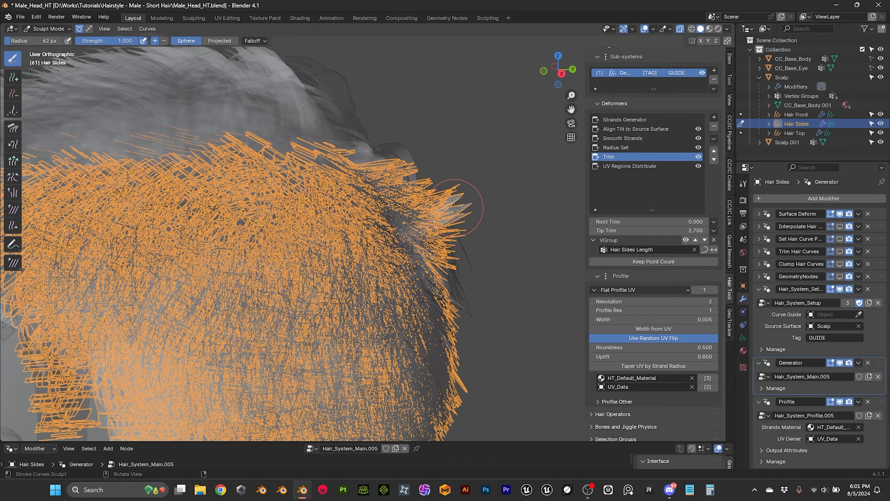
{"action": "middle_click_drag", "start_coordinate": [465, 133], "coordinate": [466, 198], "text": "shift"}
{"action": "middle_click_drag", "start_coordinate": [466, 198], "coordinate": [473, 191]}
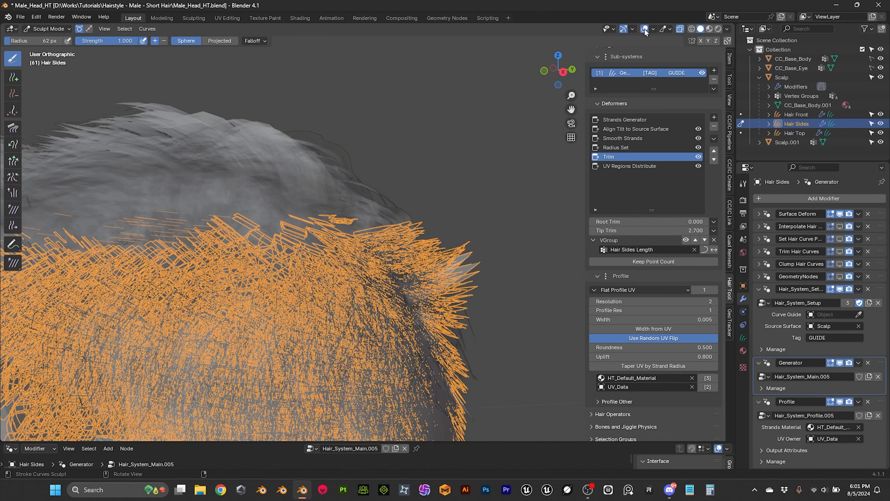
{"action": "left_click", "coordinate": [625, 30]}
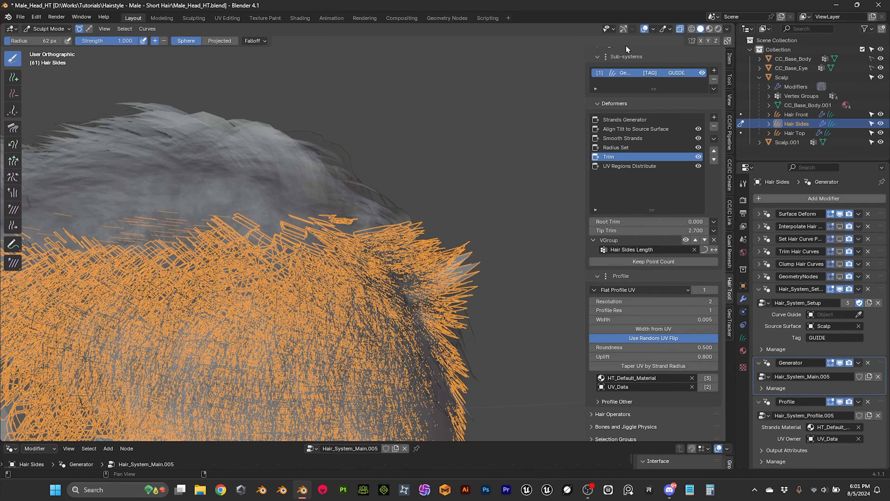
{"action": "left_click", "coordinate": [624, 30]}
{"action": "left_click", "coordinate": [644, 31]}
{"action": "middle_click_drag", "start_coordinate": [411, 294], "coordinate": [389, 230]}
{"action": "scroll", "coordinate": [425, 182], "scroll_direction": "down", "scroll_amount": 3}
{"action": "scroll", "coordinate": [276, 213], "scroll_direction": "up", "scroll_amount": 2}
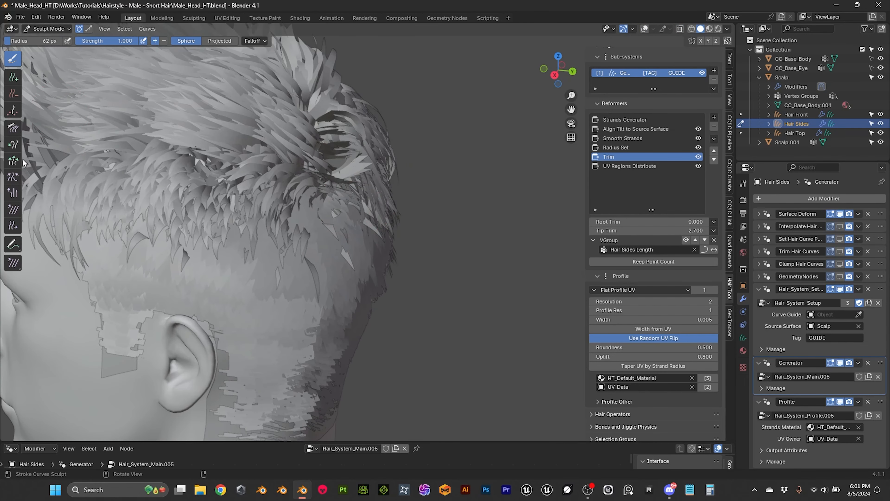
- Comb the Hair Sides strands downward just below the crown at the back of the head
{"action": "left_click", "coordinate": [20, 130]}
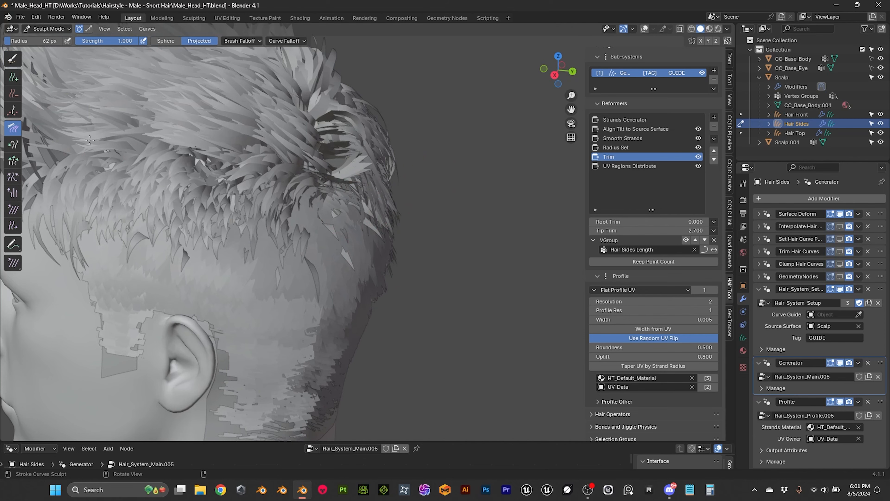
{"action": "middle_click_drag", "start_coordinate": [351, 160], "coordinate": [333, 233]}
{"action": "left_click_drag", "start_coordinate": [300, 149], "coordinate": [303, 197]}
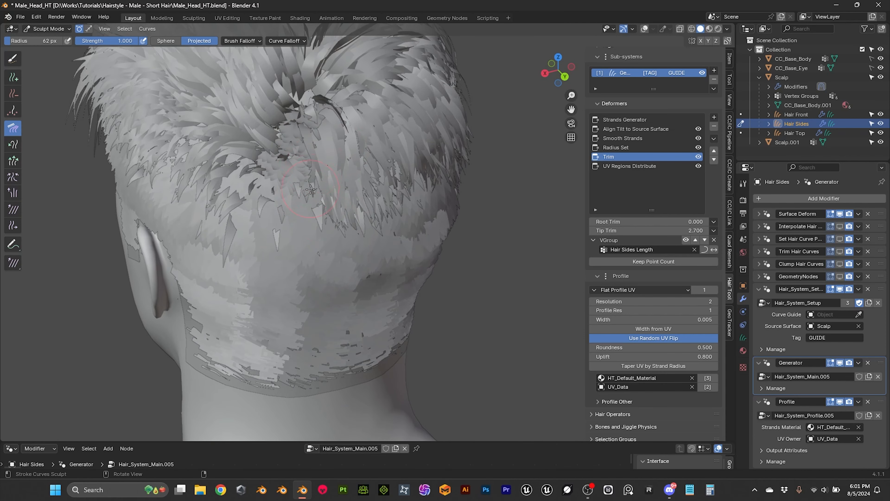
- Comb the protruding Hair Sides strands at the back of the crown downward in side profile with the Comb brush
{"action": "left_click", "coordinate": [13, 210]}
{"action": "left_click", "coordinate": [16, 164]}
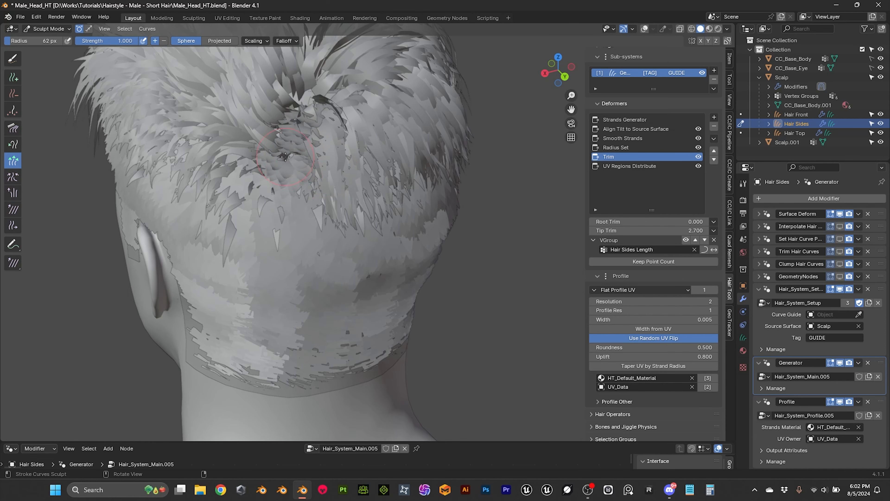
{"action": "middle_click_drag", "start_coordinate": [300, 150], "coordinate": [356, 183]}
{"action": "middle_click_drag", "start_coordinate": [372, 201], "coordinate": [381, 133], "text": "shift"}
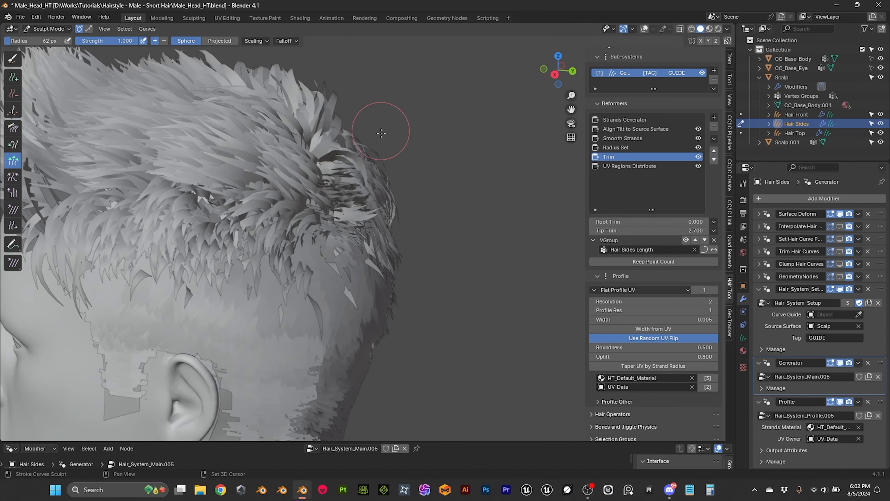
{"action": "middle_click_drag", "start_coordinate": [404, 214], "coordinate": [422, 203]}
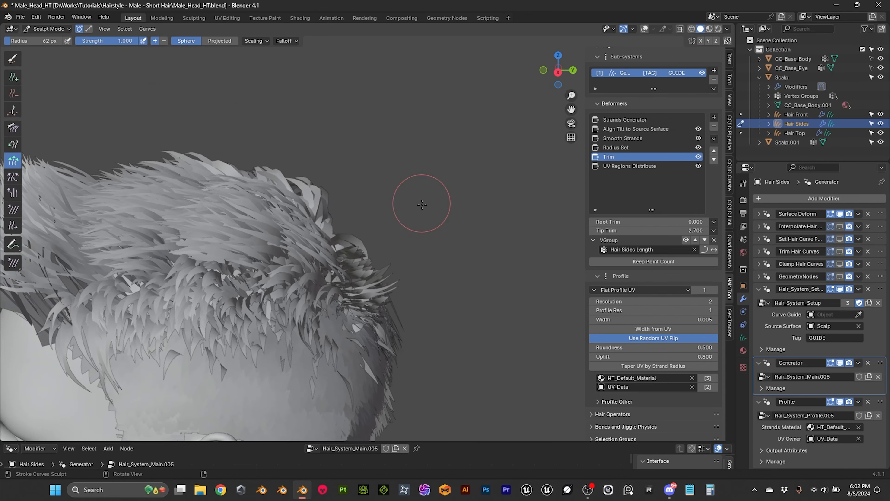
{"action": "middle_click_drag", "start_coordinate": [407, 255], "coordinate": [396, 192], "text": "shift"}
{"action": "left_click", "coordinate": [17, 131]}
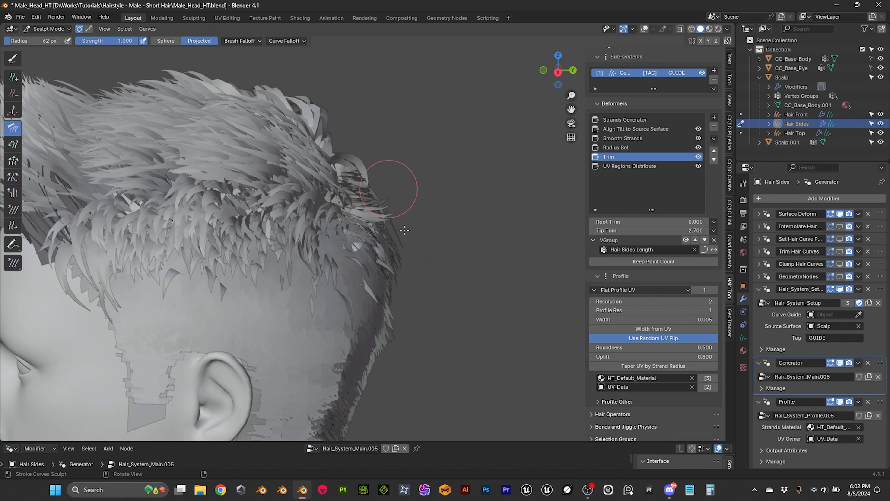
{"action": "middle_click_drag", "start_coordinate": [409, 241], "coordinate": [467, 160]}
{"action": "mouse_move", "coordinate": [441, 221]}
{"action": "middle_mouse_down"}
{"action": "mouse_move", "coordinate": [398, 221]}
{"action": "mouse_move", "coordinate": [287, 162]}
{"action": "middle_mouse_up"}
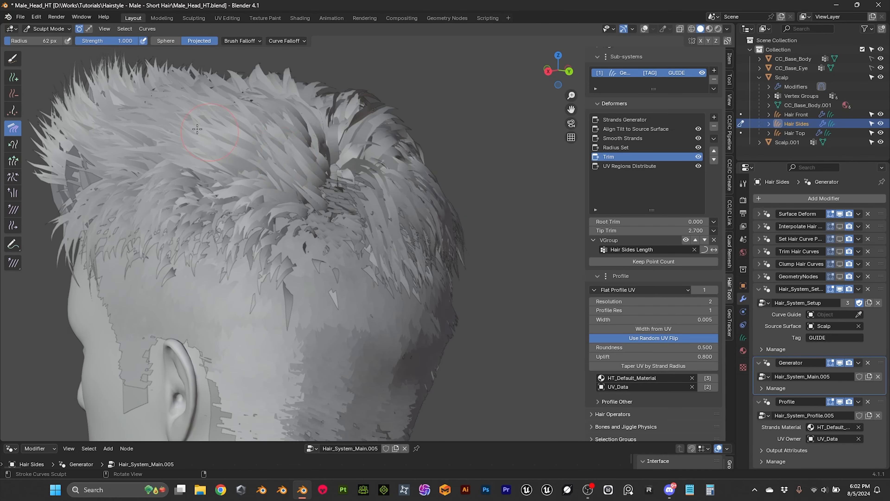
- Choose the Delete brush and examine the Hair Sides guide curves at the crown with overlays and X-ray enabled
{"action": "left_click", "coordinate": [13, 77]}
{"action": "left_click", "coordinate": [15, 94]}
{"action": "middle_click_drag", "start_coordinate": [239, 173], "coordinate": [260, 176]}
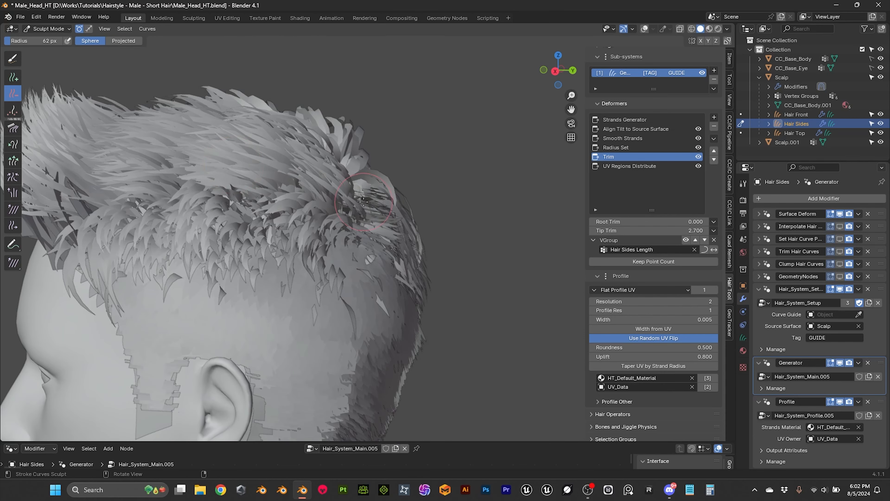
{"action": "key", "text": "alt+z"}
{"action": "middle_click_drag", "start_coordinate": [434, 175], "coordinate": [457, 182]}
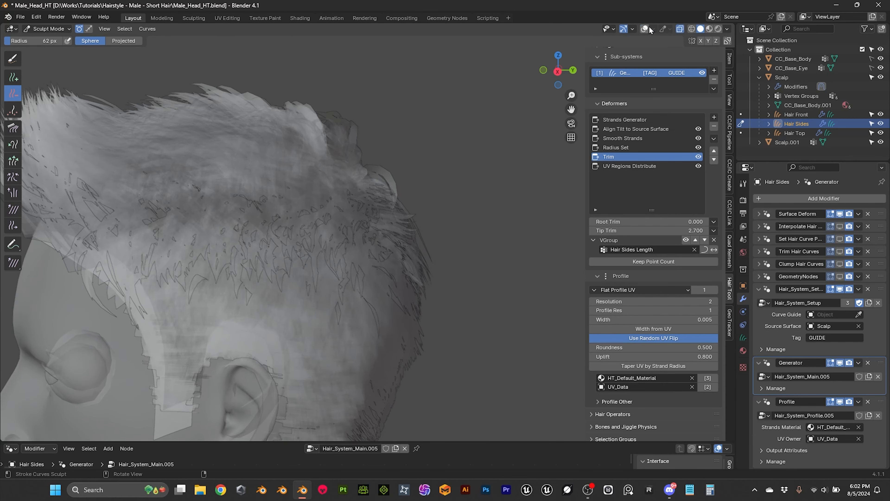
{"action": "left_click", "coordinate": [647, 30]}
{"action": "middle_click_drag", "start_coordinate": [470, 201], "coordinate": [478, 198]}
{"action": "scroll", "coordinate": [476, 202], "scroll_direction": "up", "scroll_amount": 2}
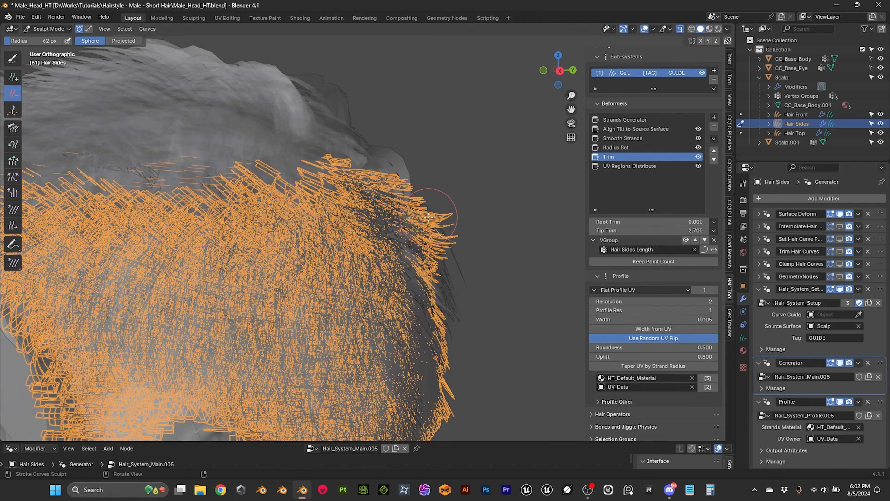
{"action": "key", "text": "alt+z"}
{"action": "mouse_move", "coordinate": [463, 183]}
{"action": "middle_mouse_down"}
{"action": "mouse_move", "coordinate": [387, 198]}
{"action": "mouse_move", "coordinate": [331, 128]}
{"action": "middle_mouse_up"}
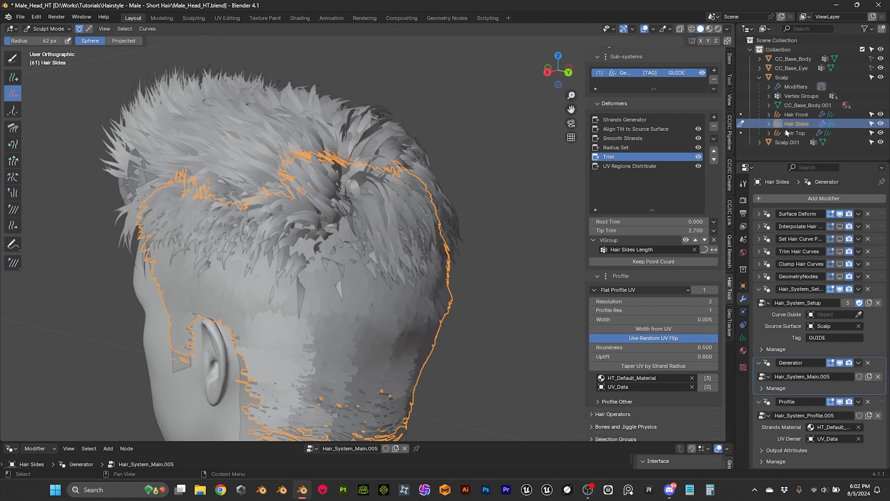
- Switch sculpting to the Hair Top curves and add a guide strand at the back of the crown with the Add brush
{"action": "key", "text": "alt+q"}
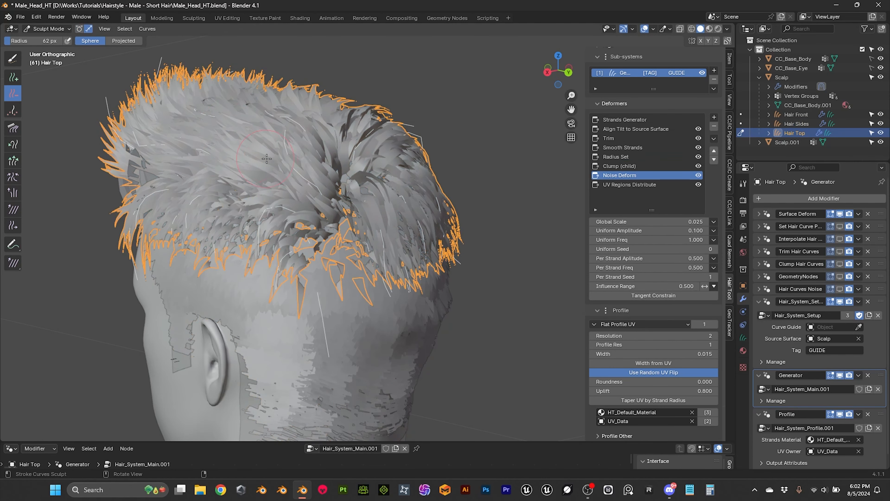
{"action": "middle_click_drag", "start_coordinate": [272, 158], "coordinate": [296, 158]}
{"action": "middle_click_drag", "start_coordinate": [315, 205], "coordinate": [315, 56], "text": "shift"}
{"action": "middle_click_drag", "start_coordinate": [380, 205], "coordinate": [367, 234]}
{"action": "scroll", "coordinate": [367, 234], "scroll_direction": "up", "scroll_amount": 3}
{"action": "scroll", "coordinate": [367, 225], "scroll_direction": "down", "scroll_amount": 2}
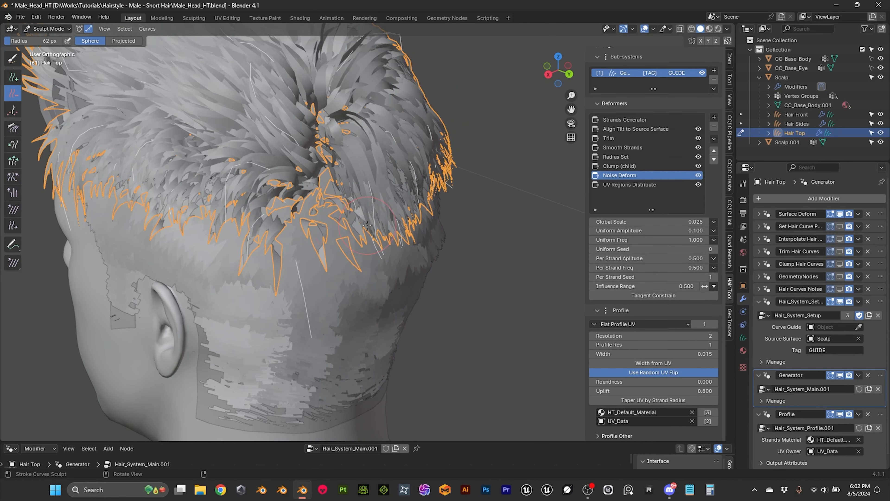
{"action": "left_click", "coordinate": [14, 77]}
{"action": "middle_click_drag", "start_coordinate": [313, 168], "coordinate": [300, 161]}
{"action": "middle_click_drag", "start_coordinate": [307, 100], "coordinate": [312, 193], "text": "shift"}
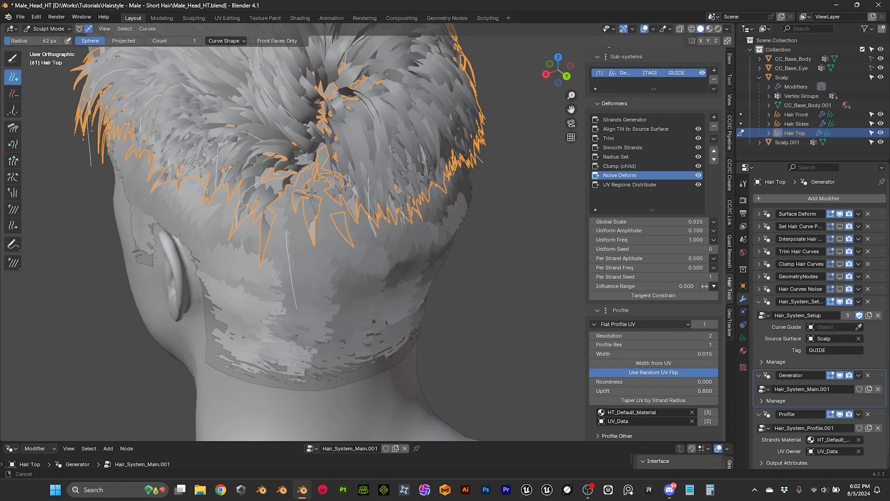
{"action": "left_click", "coordinate": [321, 157]}
- Comb the protruding Hair Top strand at the back of the crown downward with the Comb brush
{"action": "middle_click_drag", "start_coordinate": [321, 157], "coordinate": [396, 141]}
{"action": "middle_click_drag", "start_coordinate": [421, 52], "coordinate": [455, 174], "text": "shift"}
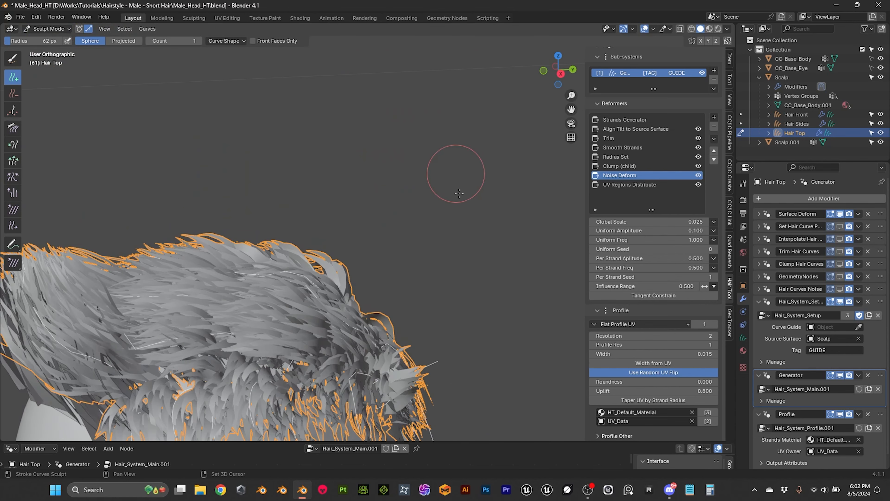
{"action": "middle_click_drag", "start_coordinate": [452, 312], "coordinate": [391, 163], "text": "shift"}
{"action": "left_click", "coordinate": [19, 58]}
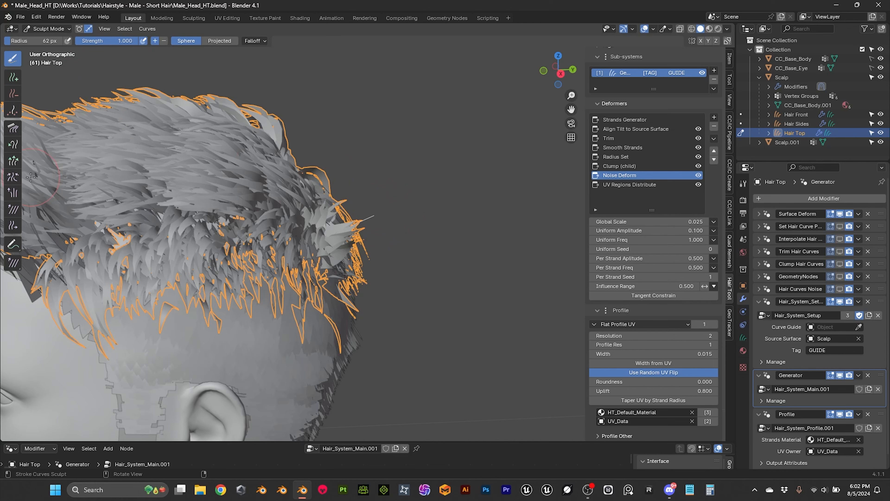
{"action": "left_click", "coordinate": [13, 129]}
{"action": "mouse_move", "coordinate": [363, 201]}
{"action": "middle_mouse_down"}
{"action": "mouse_move", "coordinate": [372, 241]}
{"action": "mouse_move", "coordinate": [404, 233]}
{"action": "mouse_move", "coordinate": [347, 239]}
{"action": "mouse_move", "coordinate": [326, 211]}
{"action": "middle_mouse_up"}
{"action": "left_click_drag", "start_coordinate": [301, 158], "coordinate": [302, 192]}
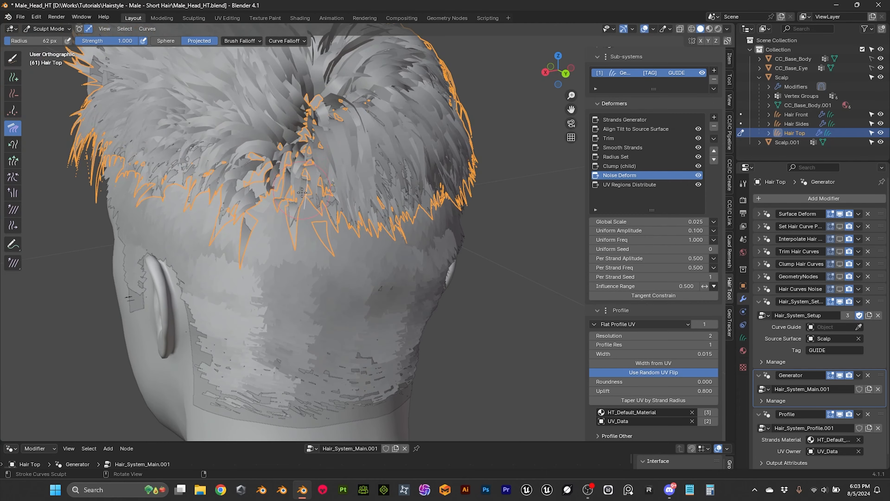
{"action": "middle_click_drag", "start_coordinate": [303, 191], "coordinate": [297, 183]}
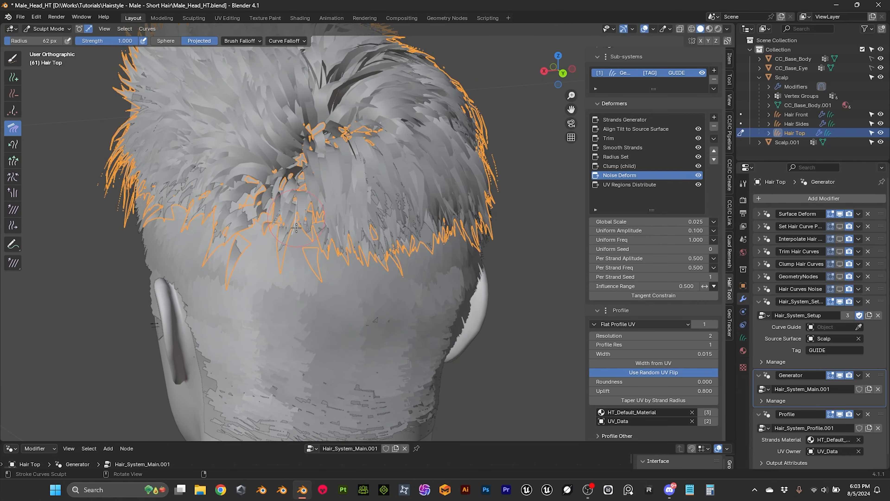
{"action": "middle_click_drag", "start_coordinate": [326, 230], "coordinate": [417, 232]}
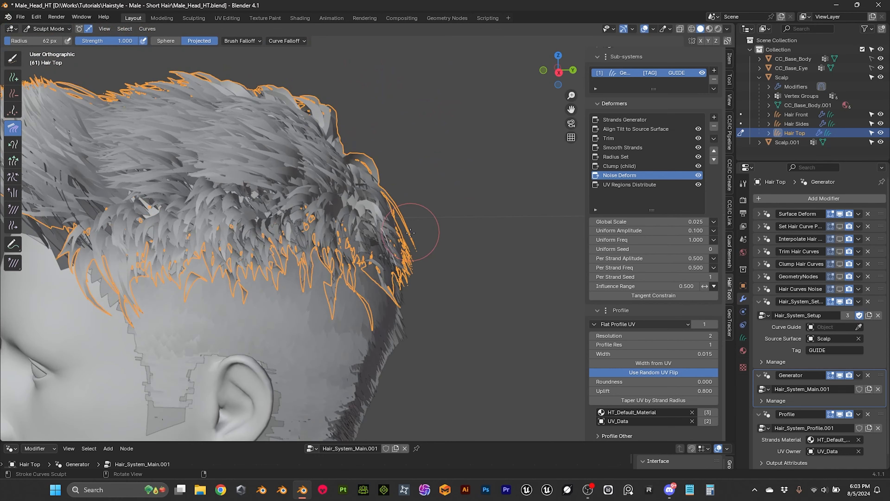
- Return to Object Mode with Material Preview shading and save the file
{"action": "left_click", "coordinate": [49, 28]}
{"action": "left_click", "coordinate": [61, 39]}
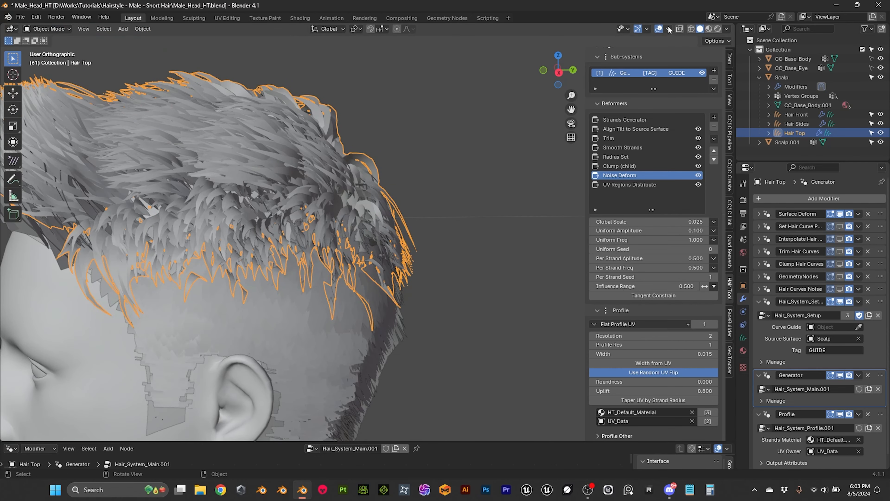
{"action": "left_click", "coordinate": [708, 28]}
{"action": "mouse_move", "coordinate": [547, 209]}
{"action": "middle_mouse_down"}
{"action": "mouse_move", "coordinate": [329, 213]}
{"action": "mouse_move", "coordinate": [393, 227]}
{"action": "mouse_move", "coordinate": [403, 213]}
{"action": "mouse_move", "coordinate": [437, 209]}
{"action": "mouse_move", "coordinate": [358, 223]}
{"action": "mouse_move", "coordinate": [416, 195]}
{"action": "middle_mouse_up"}
{"action": "key", "text": "ctrl+s"}
- Clear the selection and examine the textured hairstyle from several angles around the head
{"action": "scroll", "coordinate": [416, 226], "scroll_direction": "up", "scroll_amount": 3}
{"action": "middle_click_drag", "start_coordinate": [417, 226], "coordinate": [353, 231]}
{"action": "left_click", "coordinate": [344, 141]}
{"action": "middle_click_drag", "start_coordinate": [344, 141], "coordinate": [438, 167]}
{"action": "left_click", "coordinate": [443, 171]}
{"action": "scroll", "coordinate": [438, 165], "scroll_direction": "up", "scroll_amount": 1}
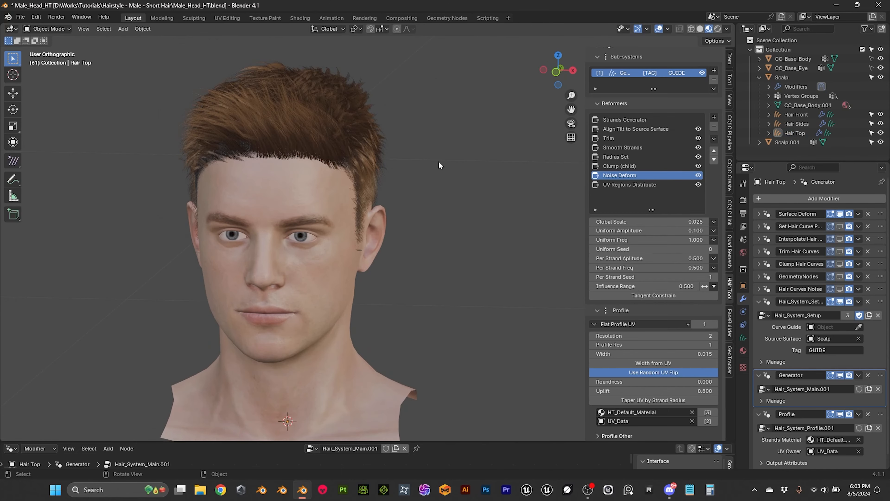